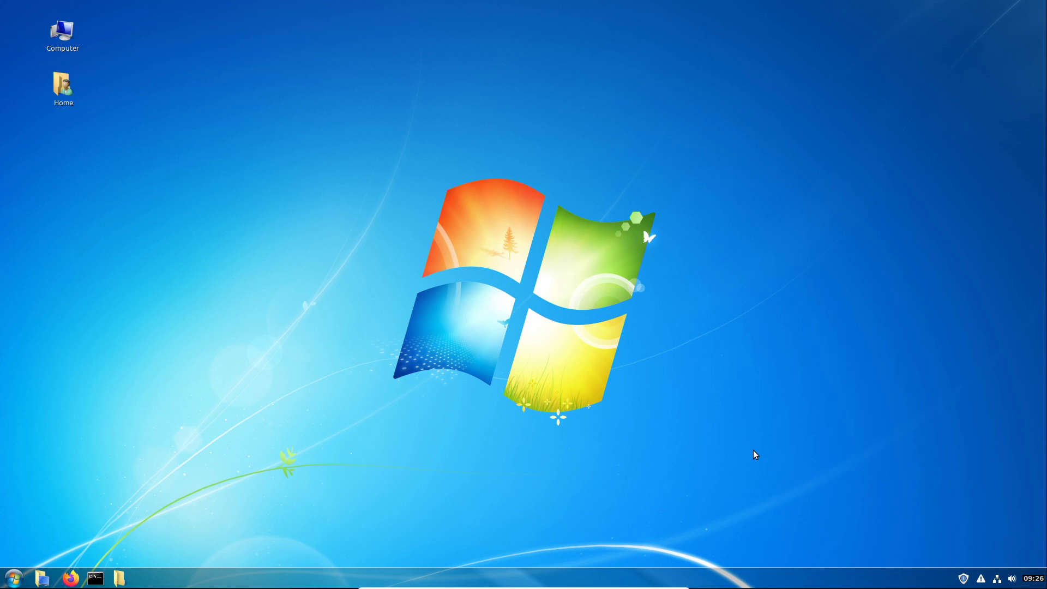
Run neofetch in a new terminal to show the Windows-7-2.0 theme and Windows-7-master icons.
click(97, 580)
text(neo)
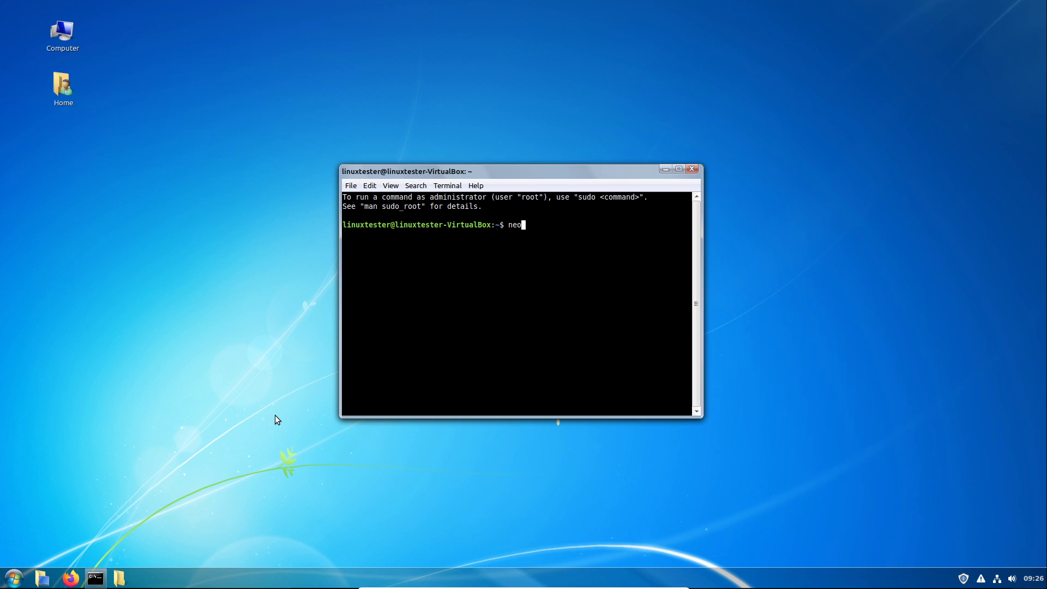
text(fetch)
key(Return)
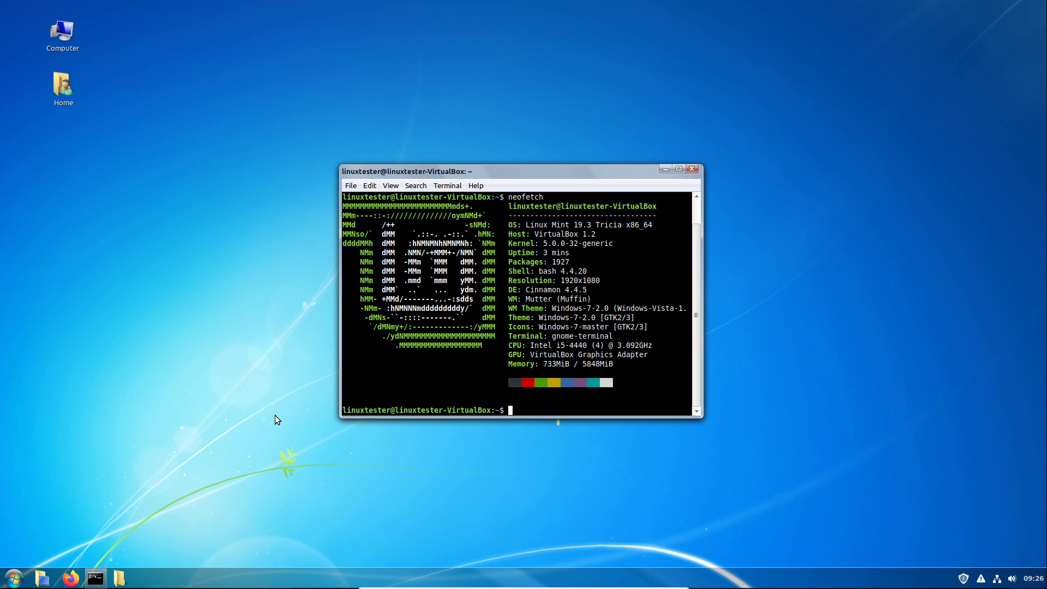
click(6, 582)
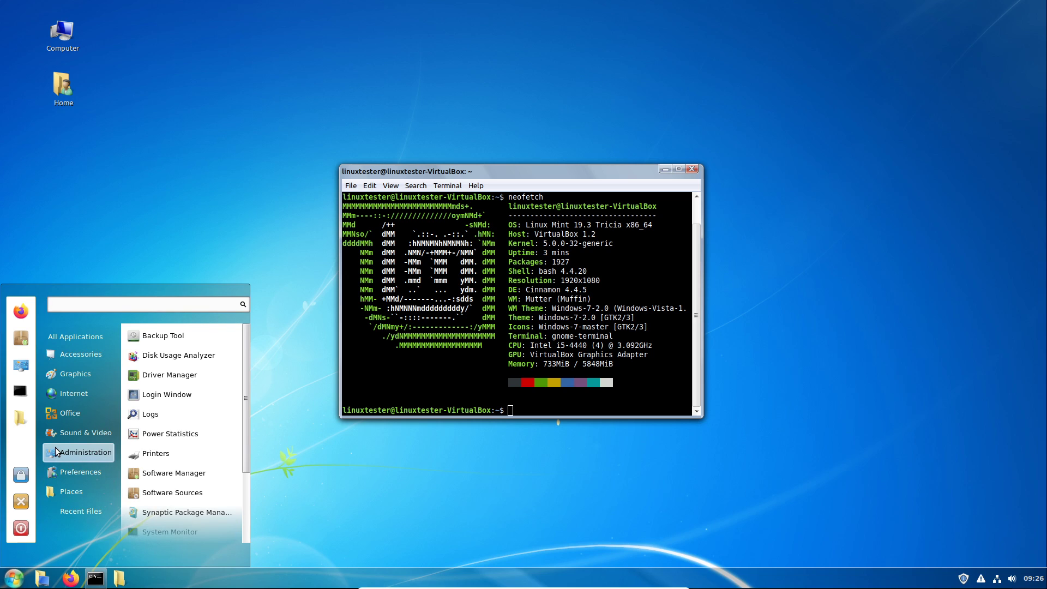
click(16, 578)
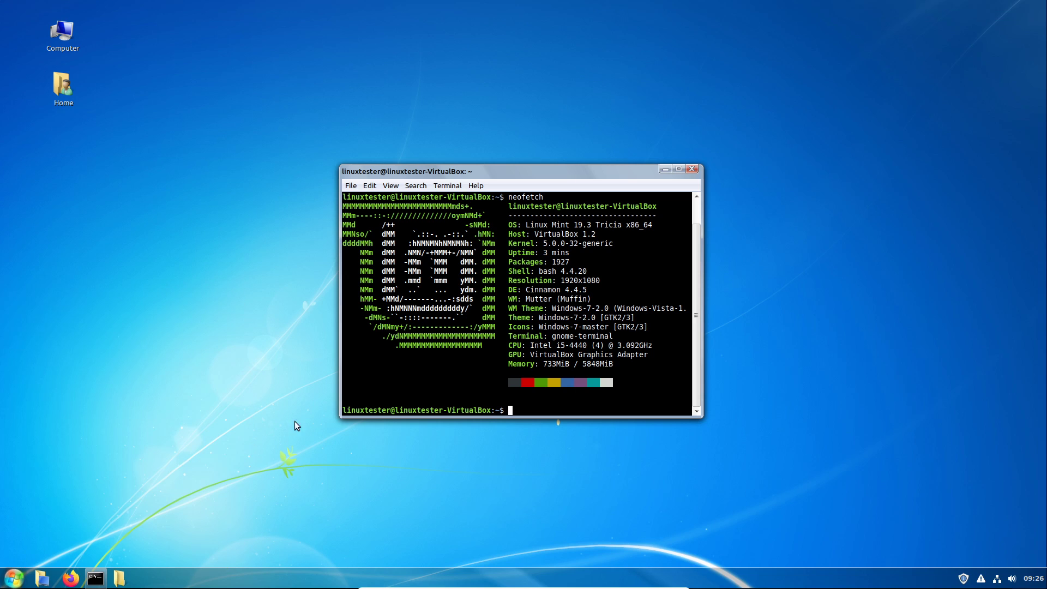
Close the terminal, then browse the Start menu's Administration category before dismissing the menu.
click(692, 169)
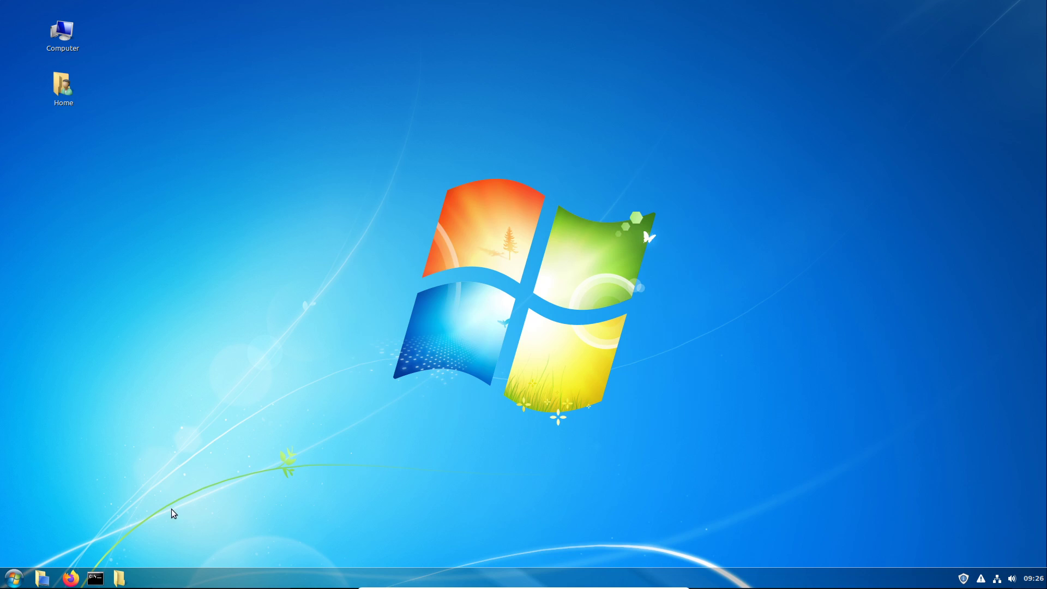
click(14, 578)
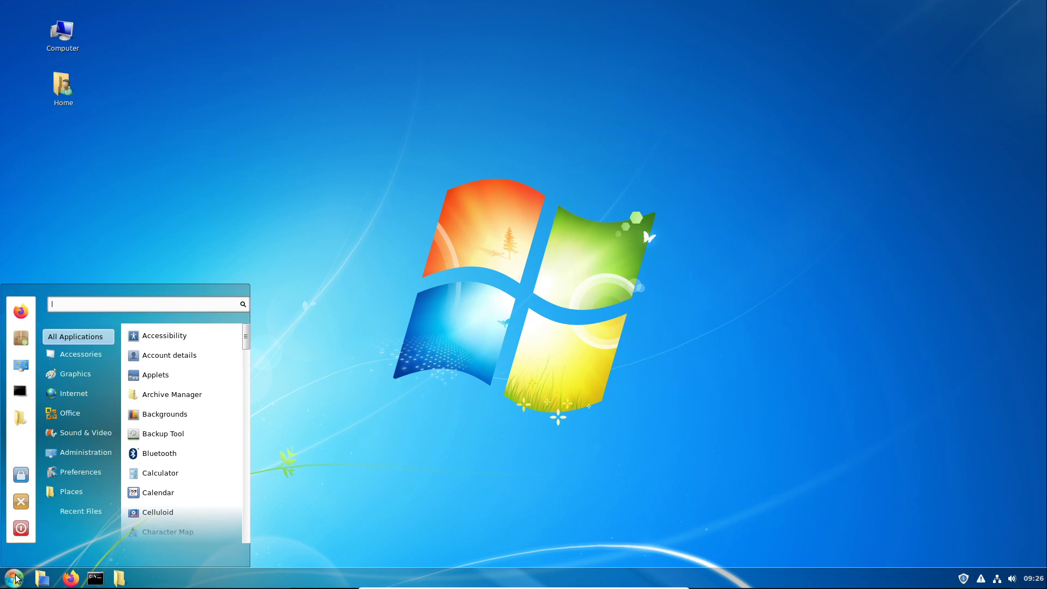
mouse_move(101, 474)
mouse_move(100, 450)
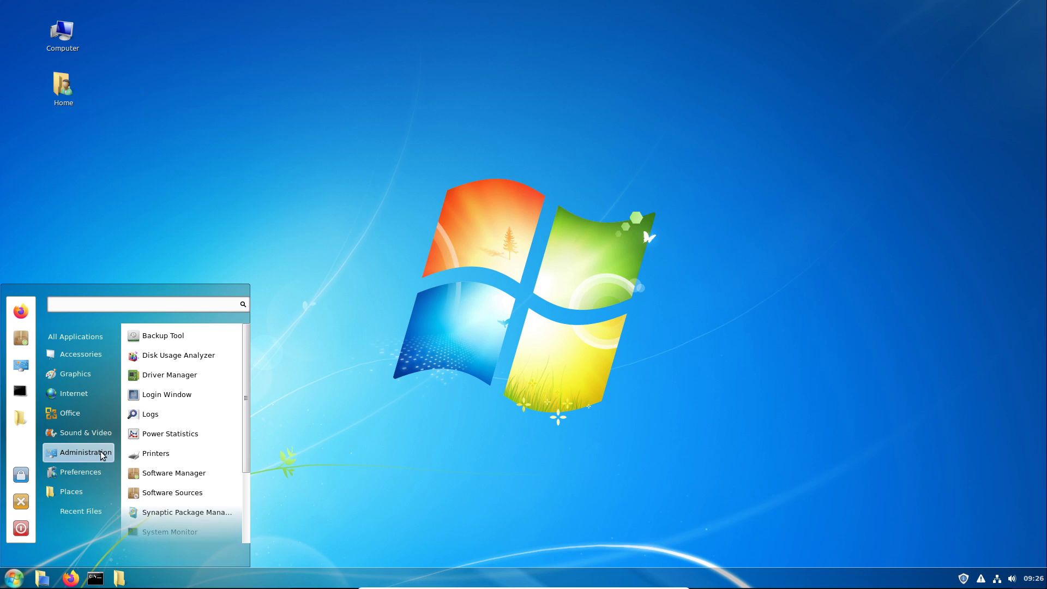
drag(245, 378, 253, 464)
click(311, 442)
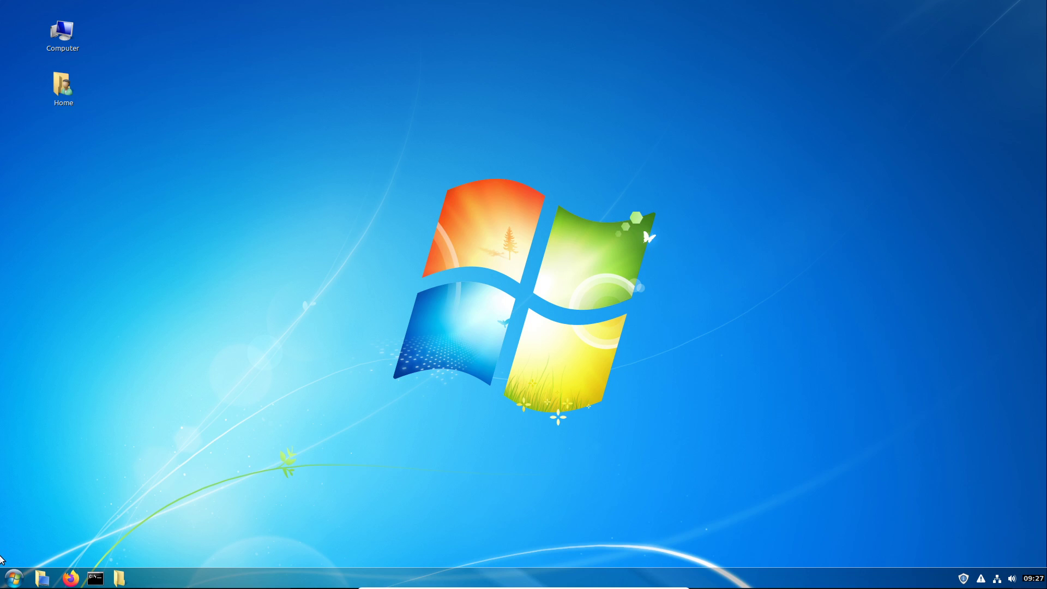
Open the Start menu and browse through its application categories.
click(14, 578)
mouse_move(78, 455)
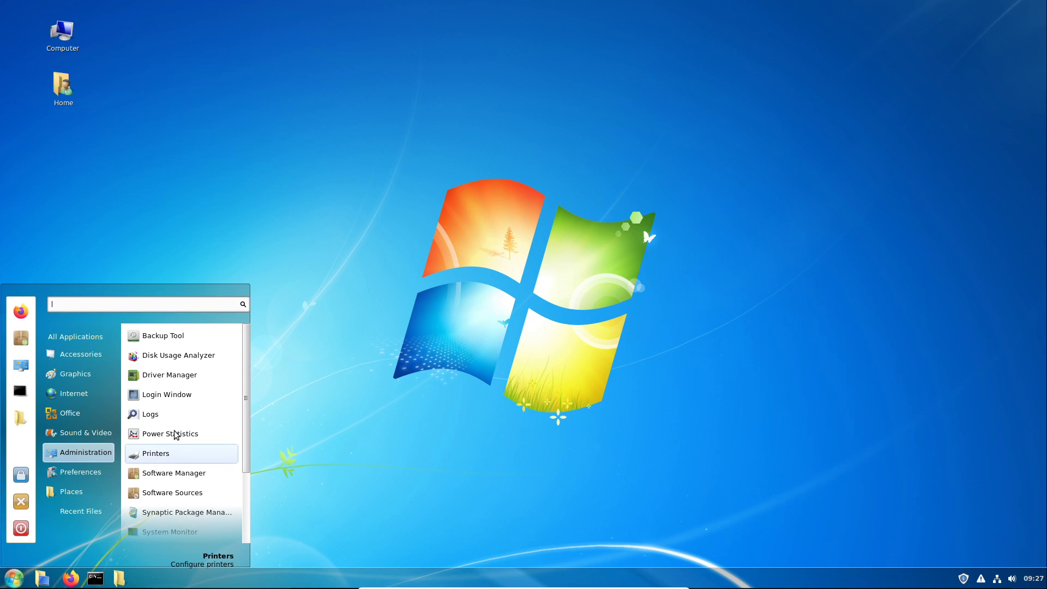
scroll(163, 430, down, 1)
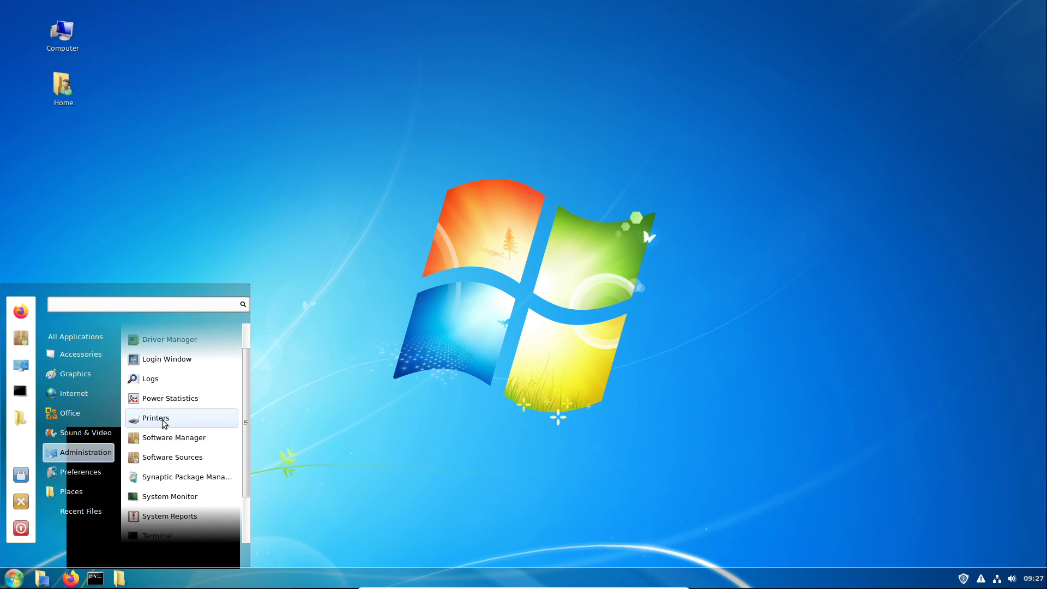
scroll(180, 445, down, 2)
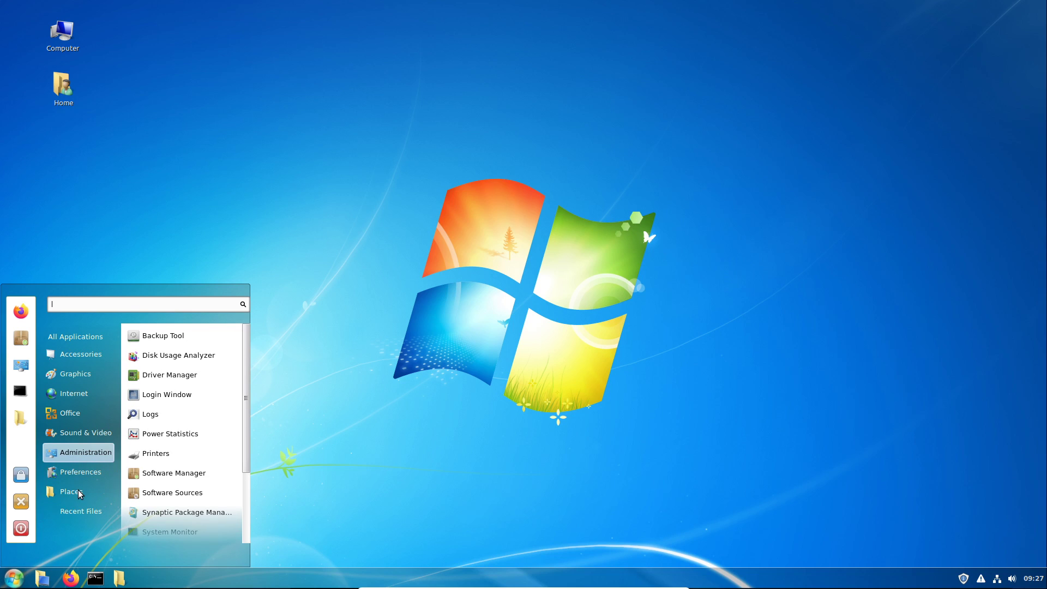
mouse_move(77, 490)
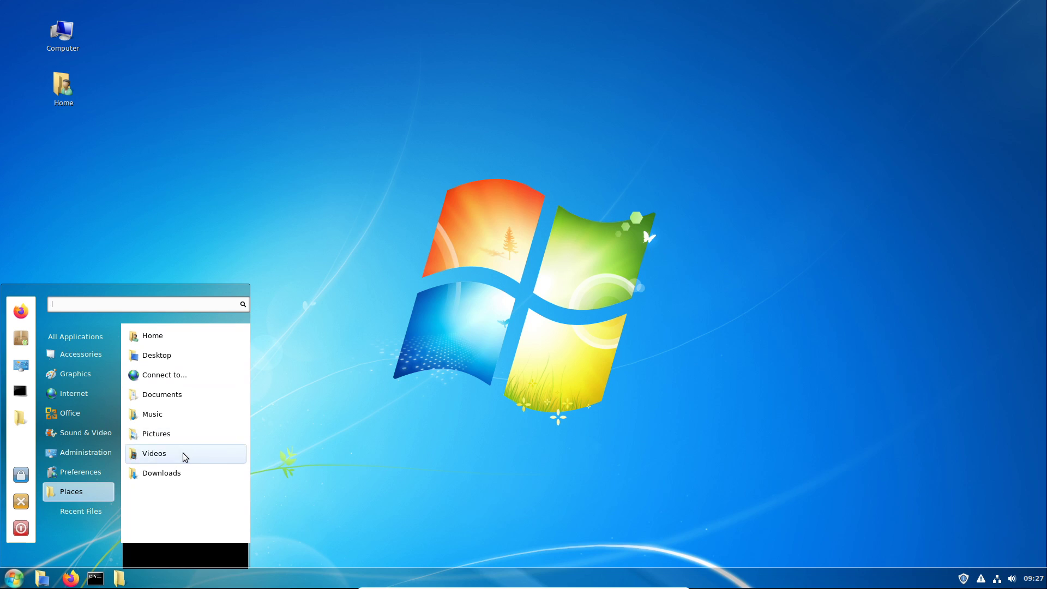
mouse_move(89, 423)
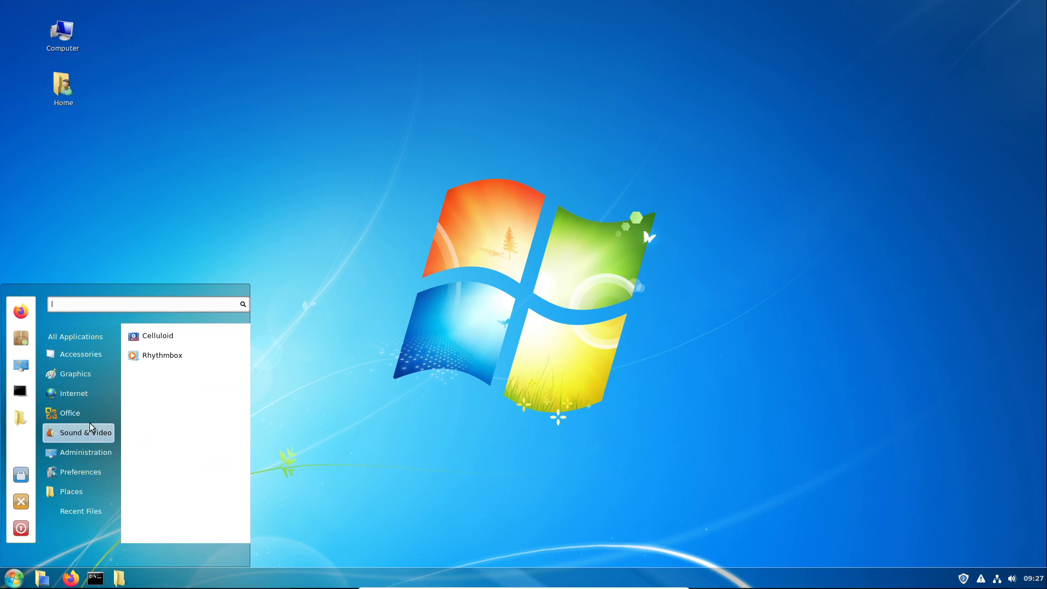
mouse_move(46, 377)
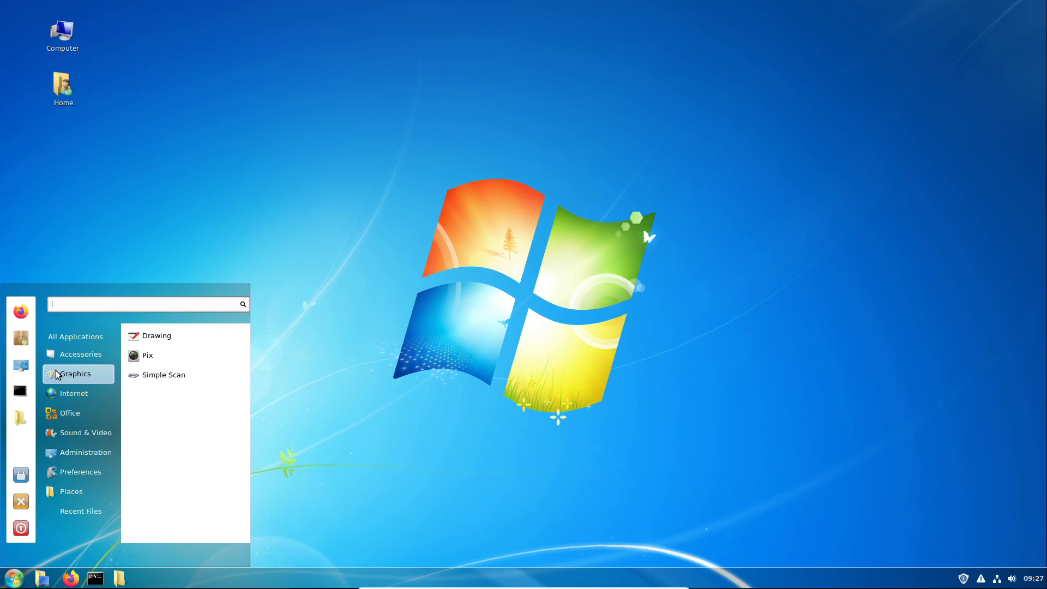
Search the menu for 'theme' to launch the Themes settings.
text(theme)
key(Return)
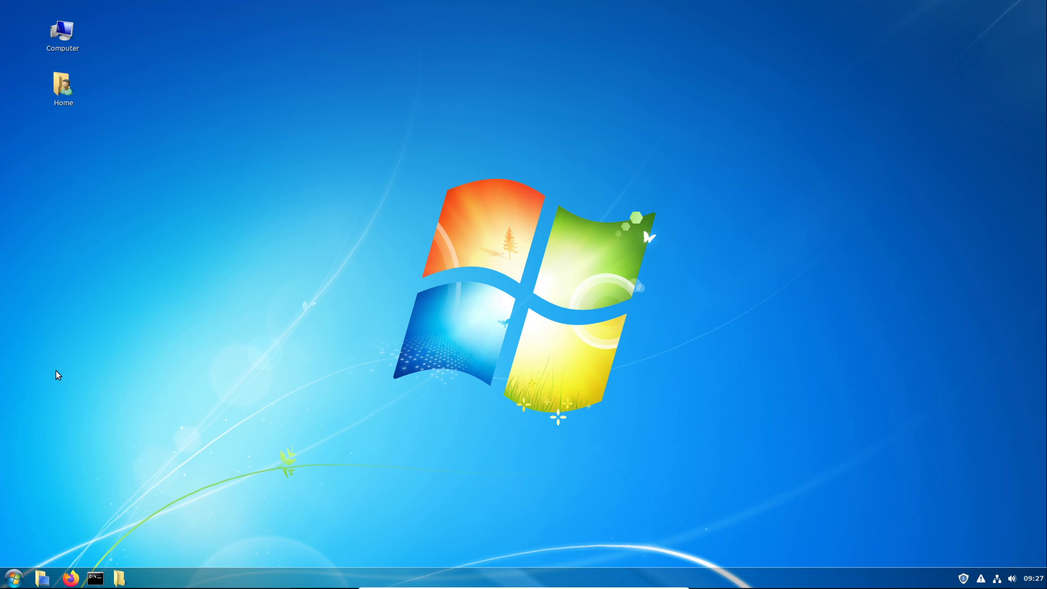
key(super)
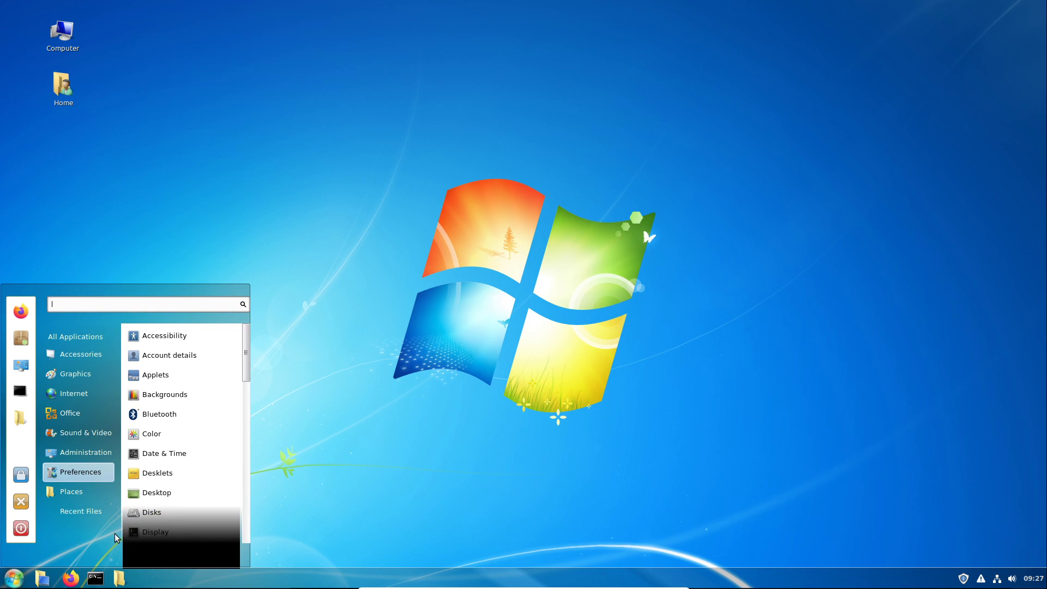
Apply the Windows-Vista-1.0 desktop theme in the Themes settings.
mouse_move(97, 506)
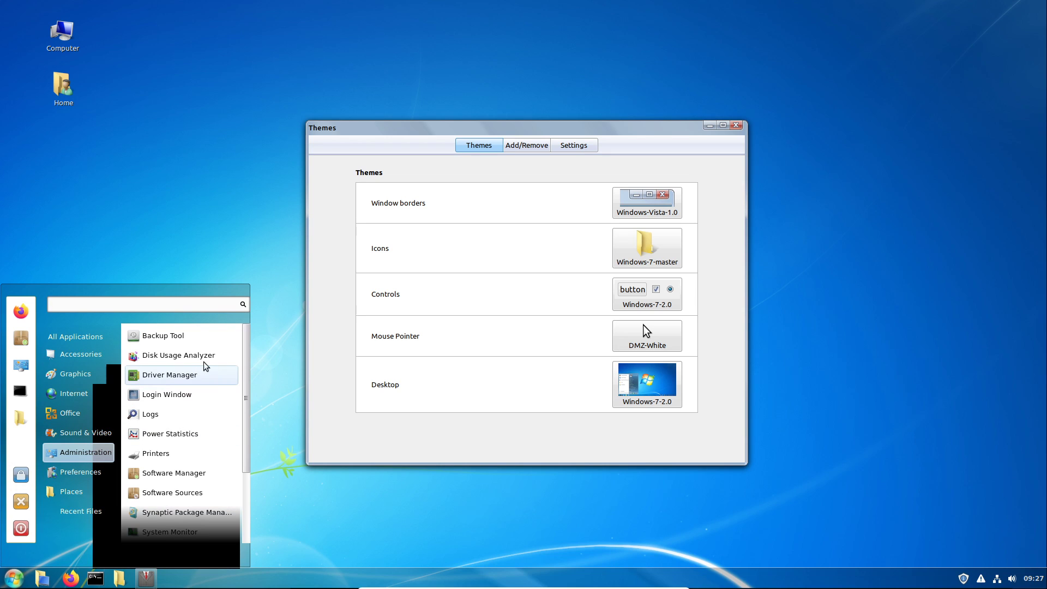
click(587, 166)
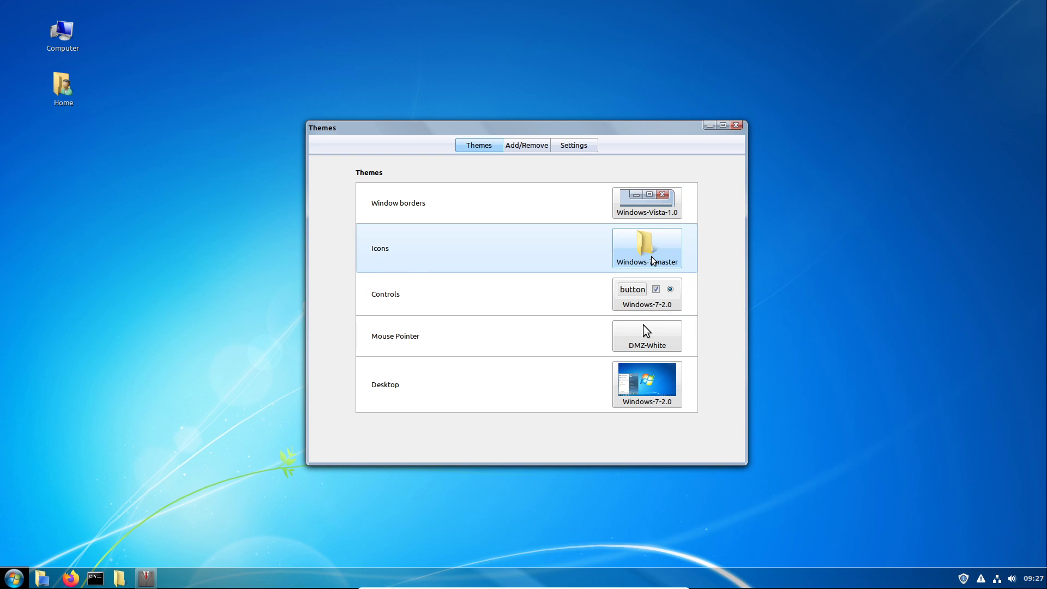
click(650, 403)
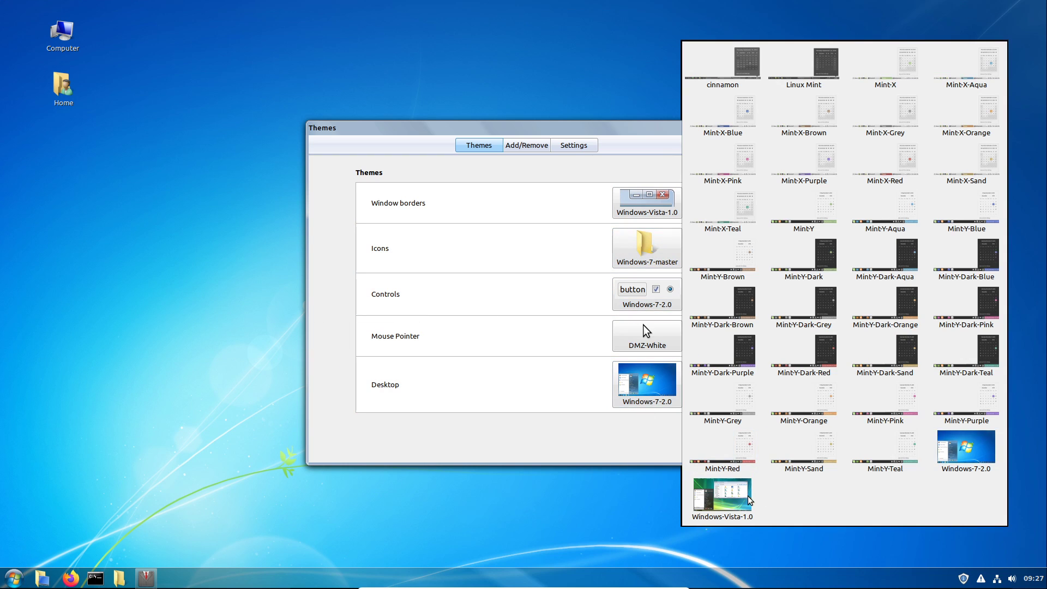
click(734, 502)
Switch the desktop theme back to Windows-7-2.0 and close the Themes settings.
click(14, 576)
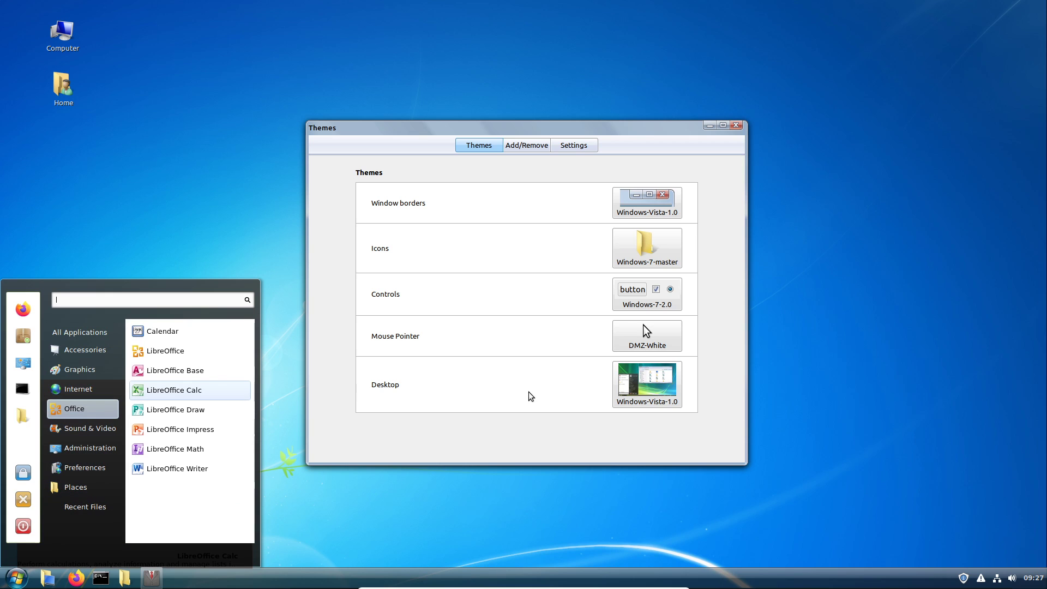
click(647, 388)
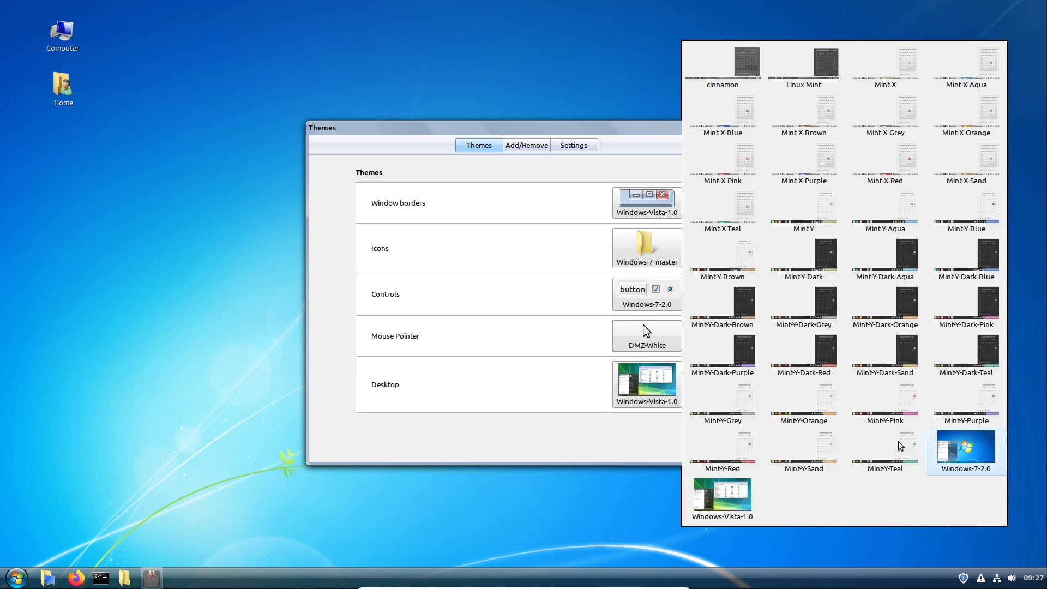
click(976, 446)
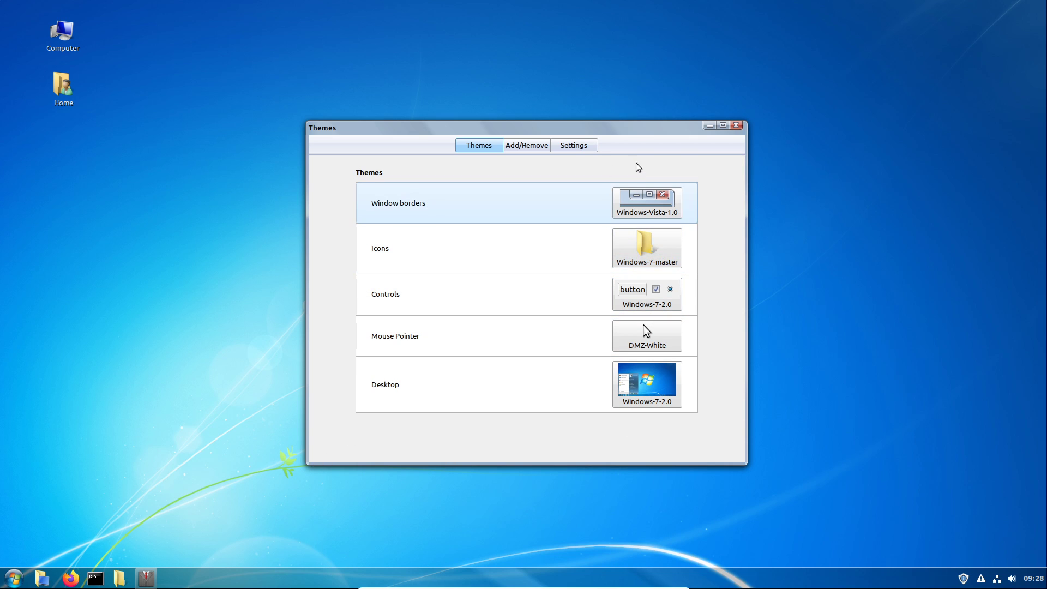
click(736, 125)
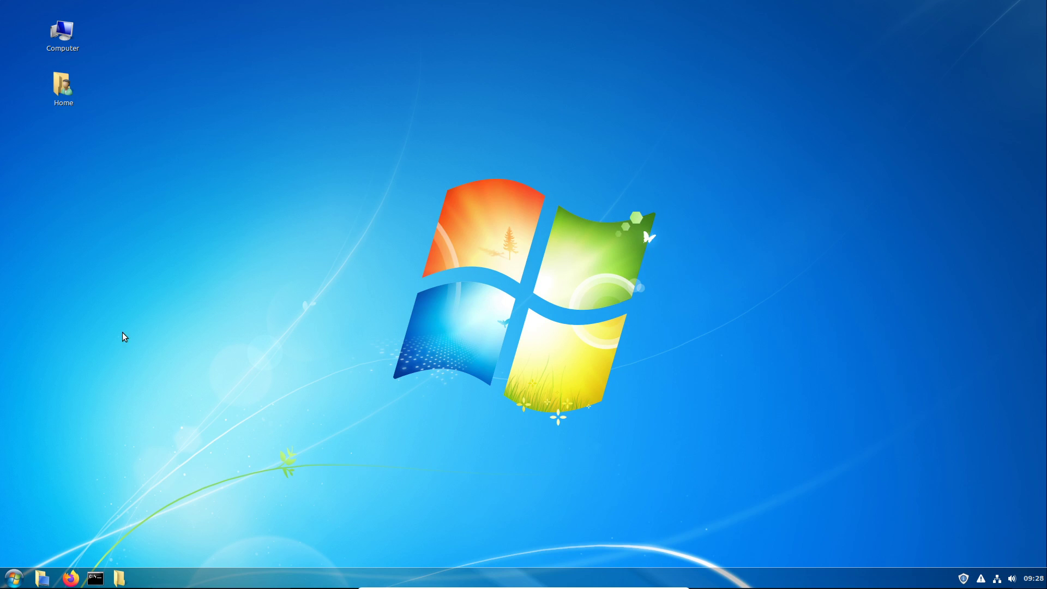
Shut down the Windows 7-styled machine and show the Linux Mint 2 VM full-screen with Host+F.
click(14, 578)
click(13, 526)
click(594, 312)
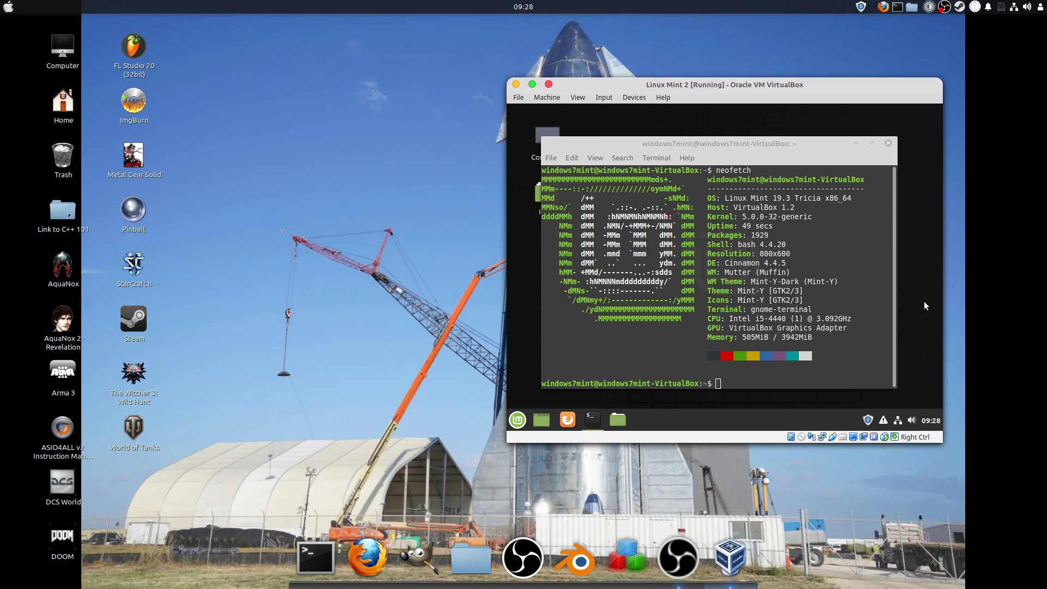
key(Control_R+f)
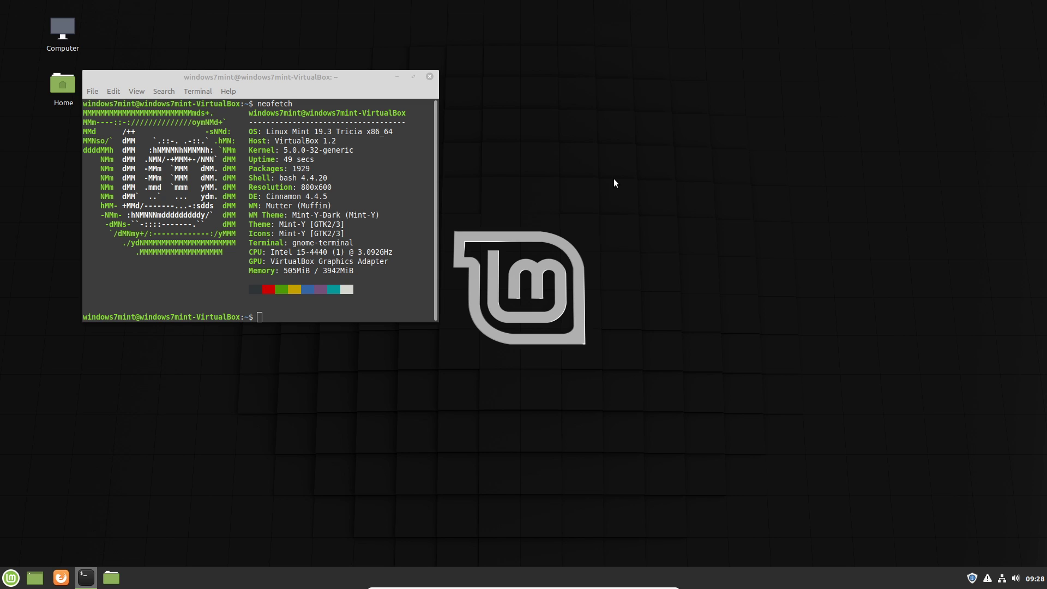
Launch Firefox in the guest, search for B00mrang, then rerun the search with corrected spelling.
click(430, 77)
click(62, 578)
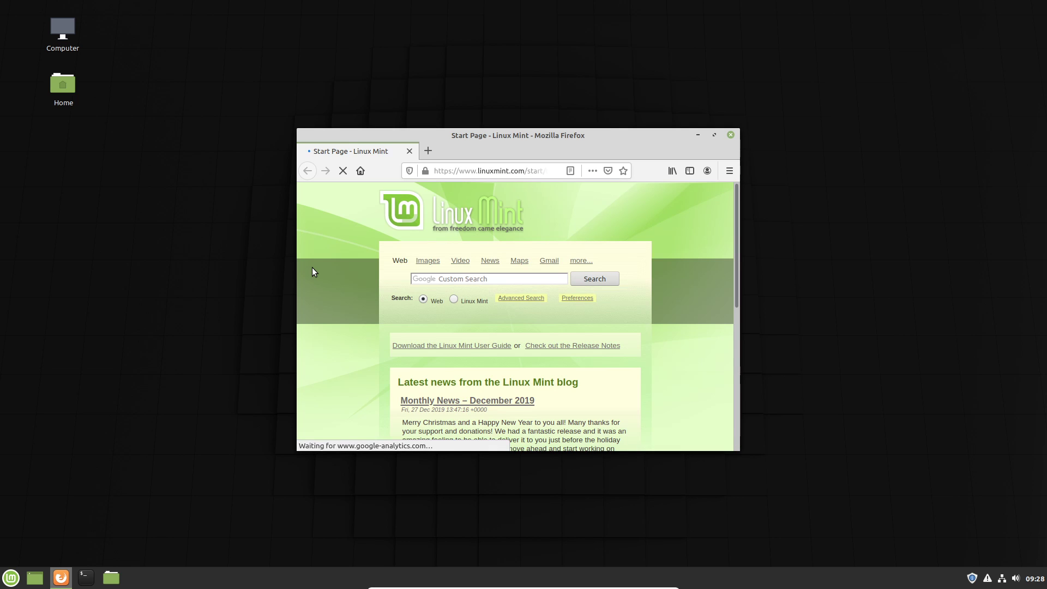
click(452, 279)
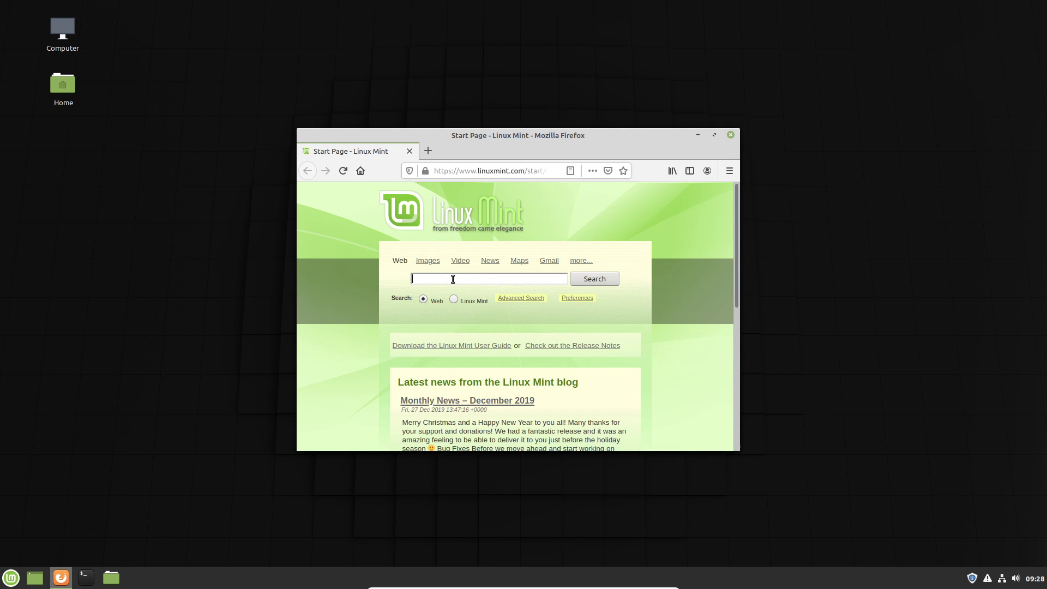
text(B00m)
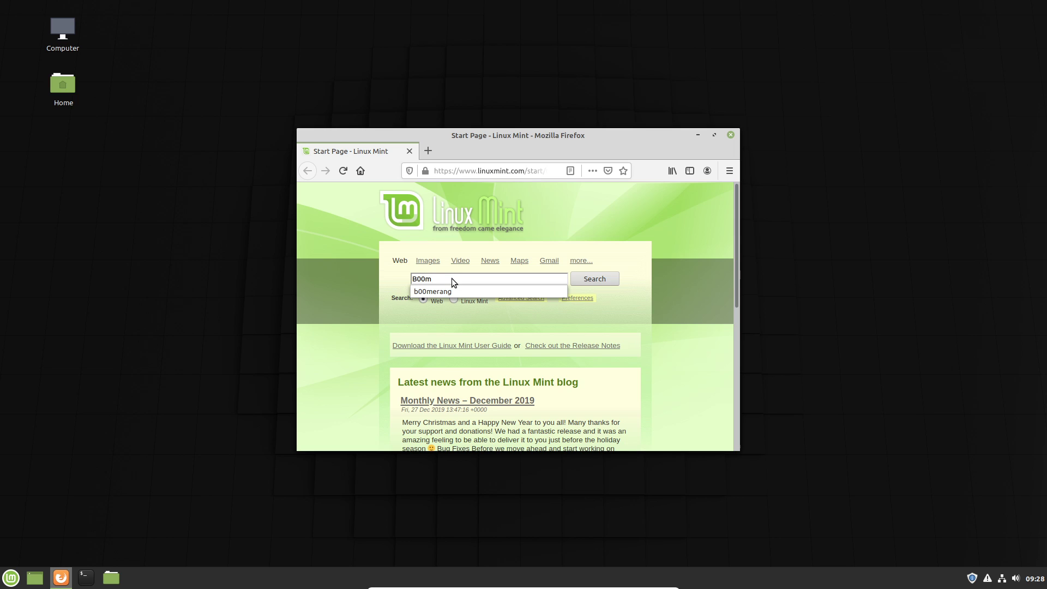
text(rang)
key(Return)
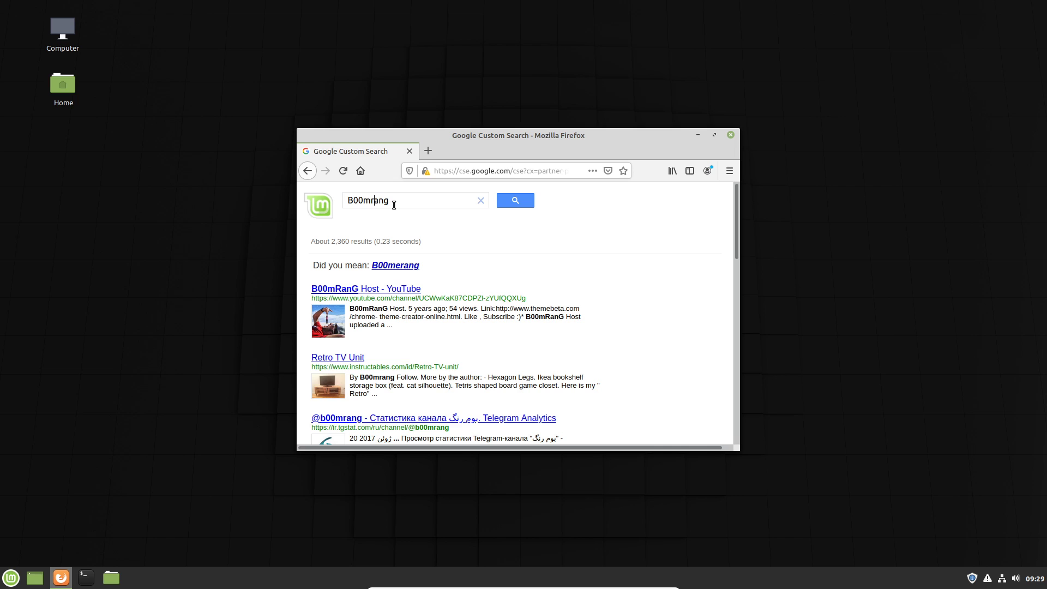
text(er)
key(Return)
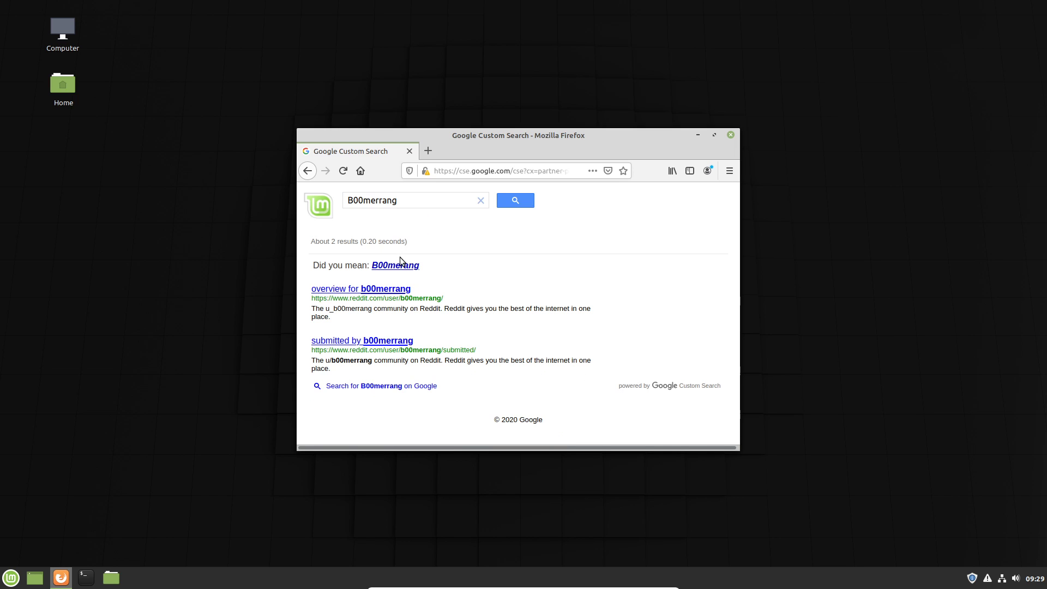
Open the b00merang Group home page via the B00merang suggestion, maximize Firefox, close the results tab.
click(402, 266)
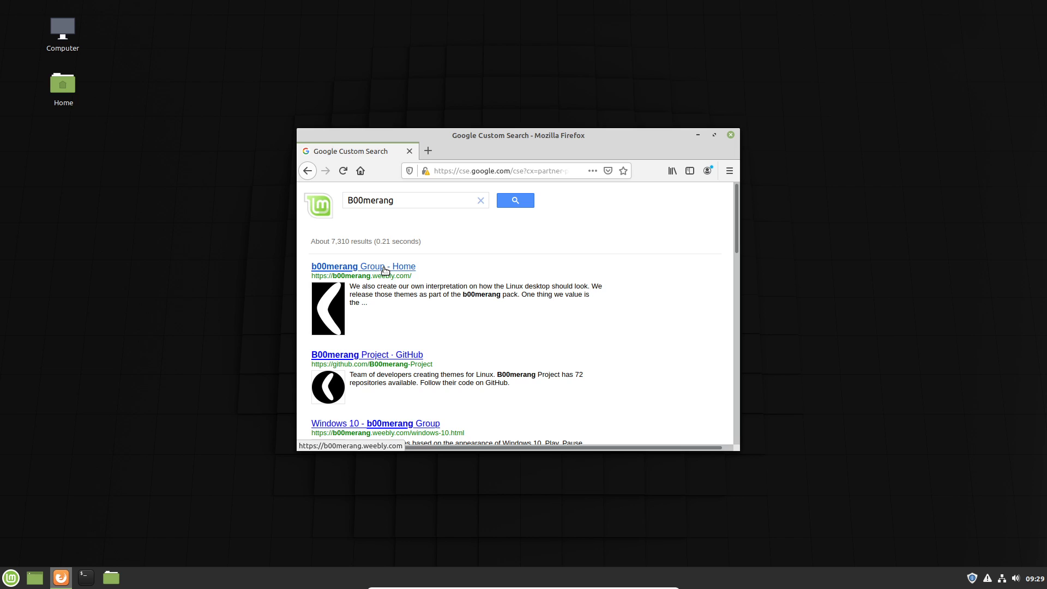
click(331, 269)
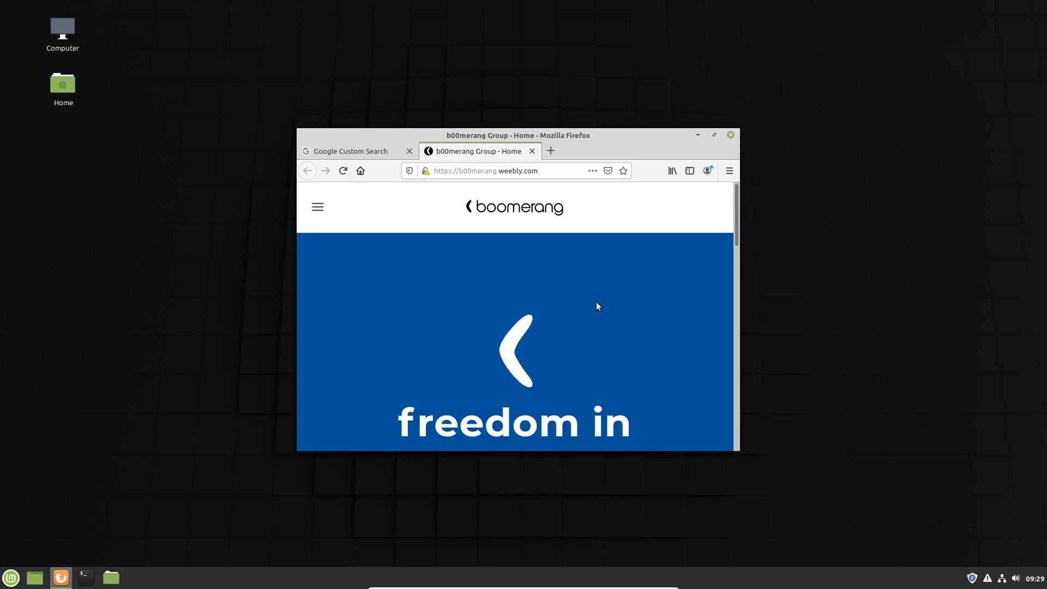
scroll(618, 332, down, 2)
scroll(620, 336, down, 5)
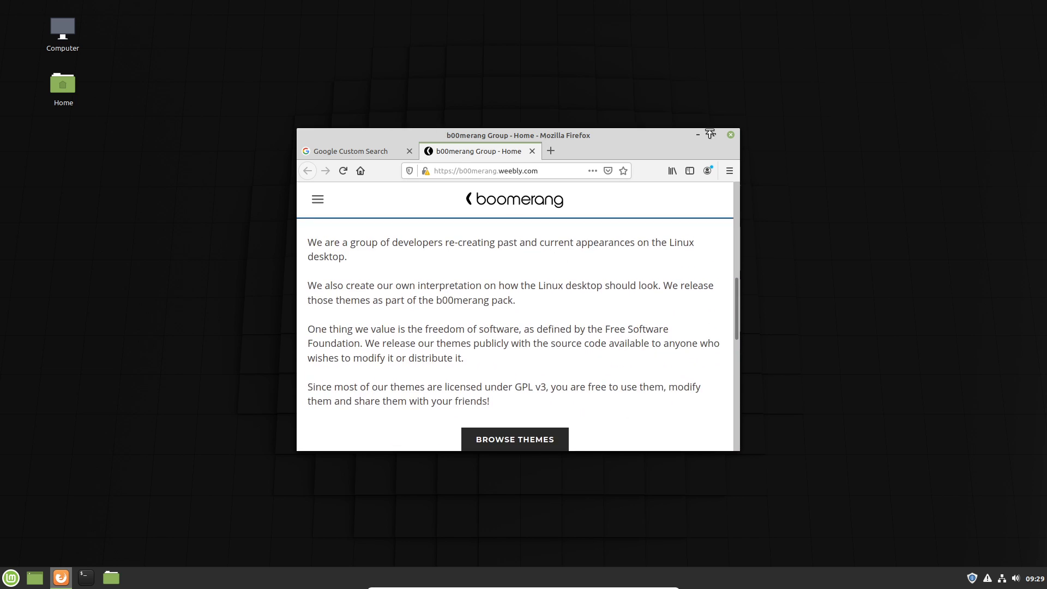
double_click(373, 141)
click(110, 23)
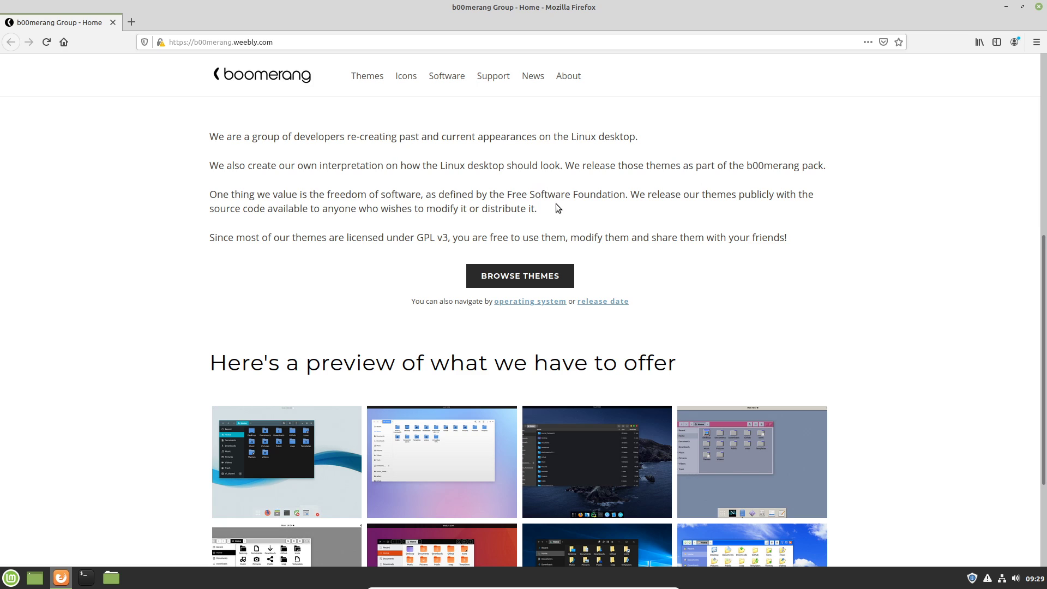
Open the b00merang Themes catalogue and scroll to the Windows theme previews.
click(367, 79)
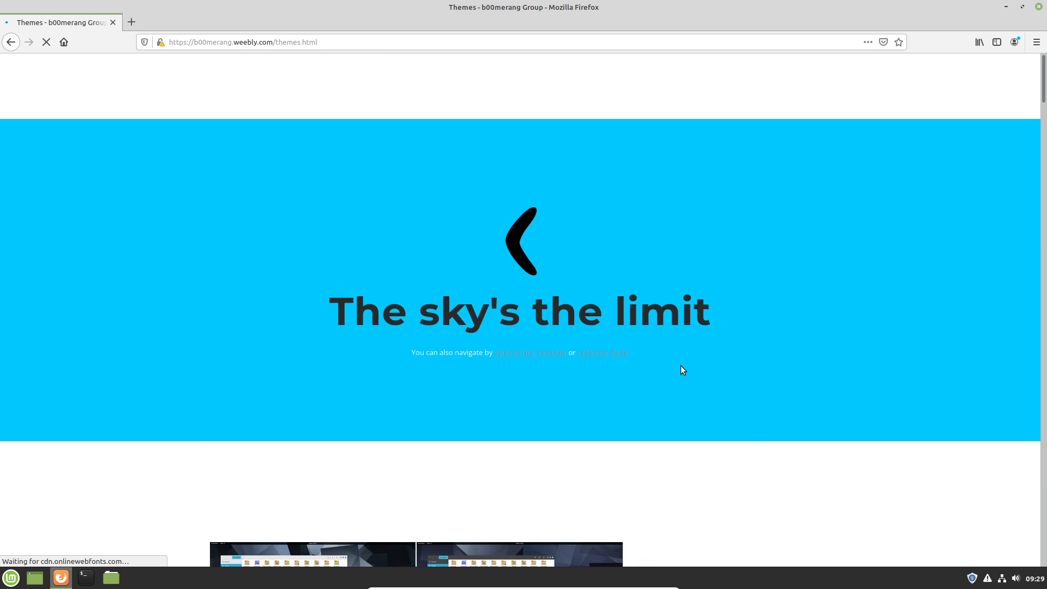
scroll(1009, 207, down, 3)
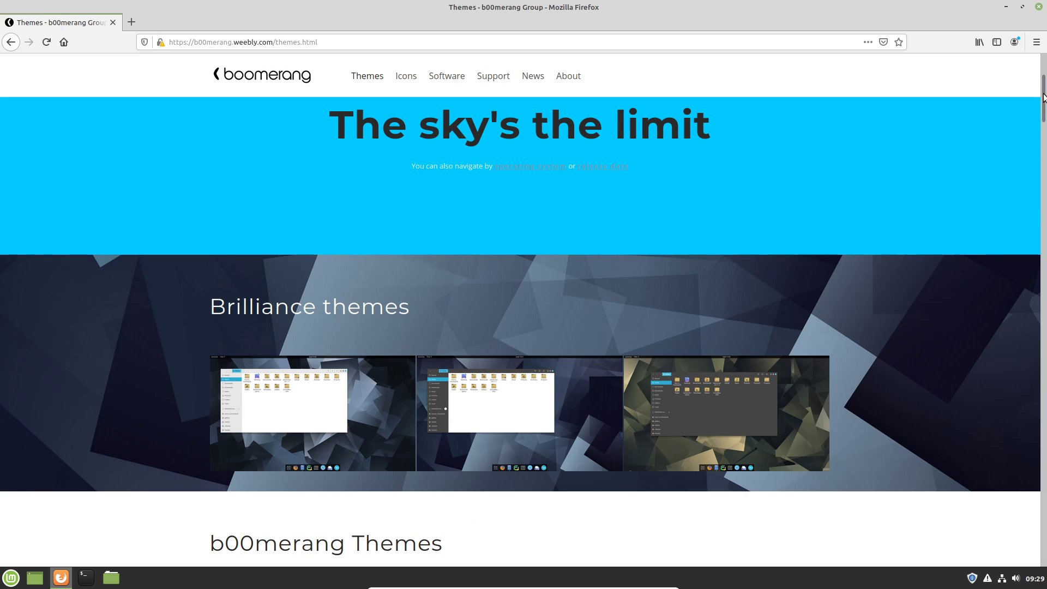
drag(1044, 150, 1043, 217)
drag(1045, 283, 1039, 251)
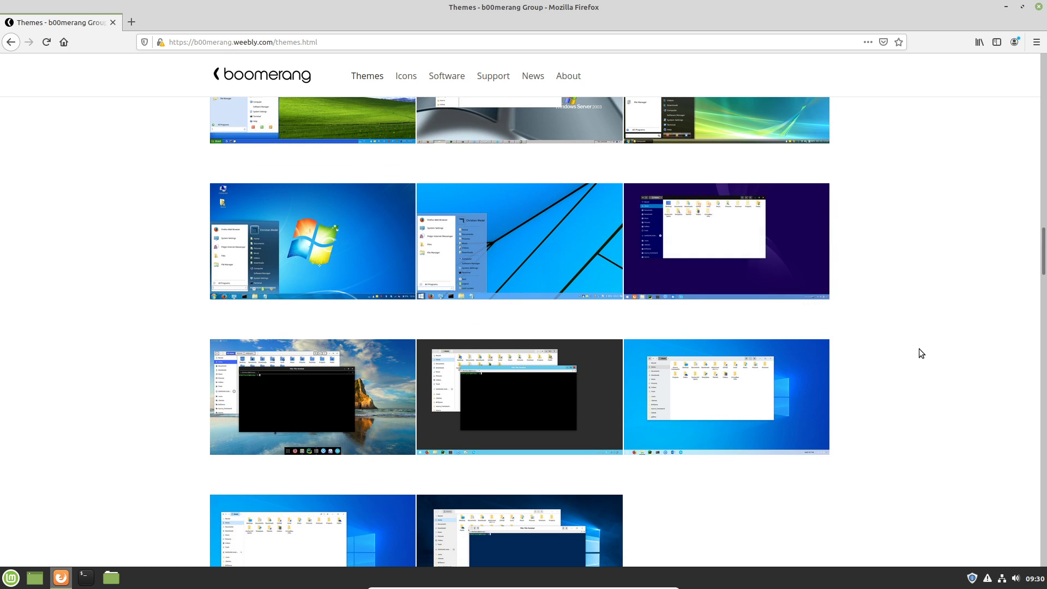
scroll(918, 348, up, 1)
scroll(918, 348, up, 5)
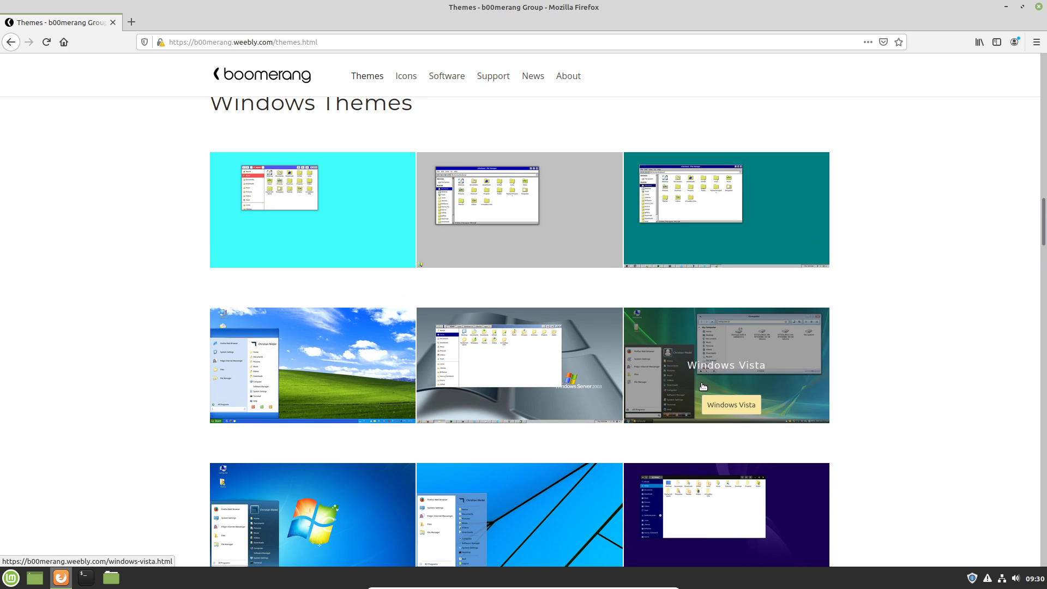
scroll(703, 386, up, 1)
scroll(703, 386, down, 1)
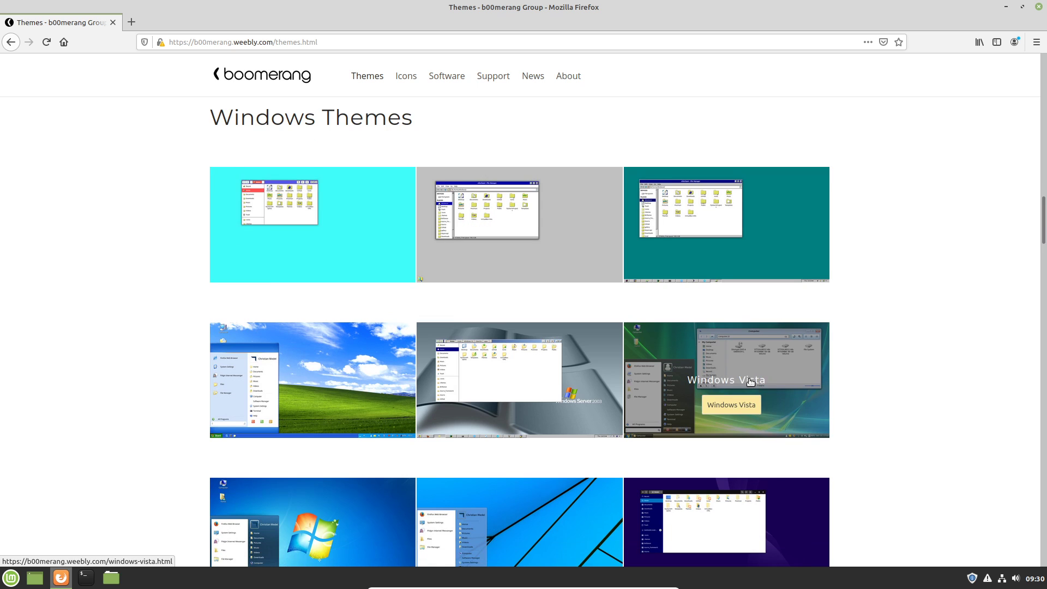
scroll(813, 378, down, 2)
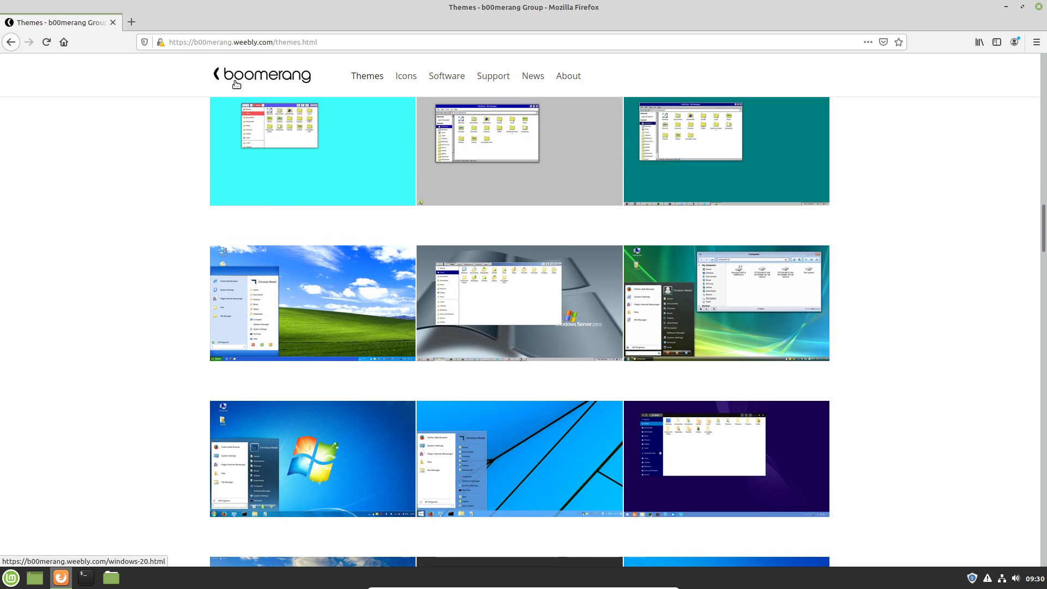
Open the Windows Vista theme and save Windows-Vista-1.0.zip from its Pling Files tab.
click(729, 296)
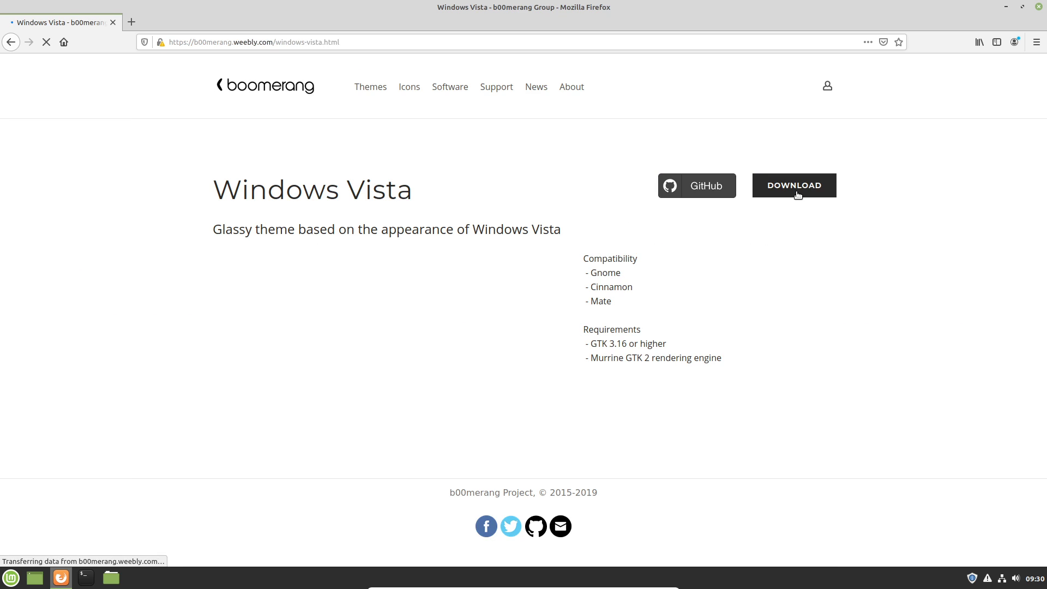
click(795, 192)
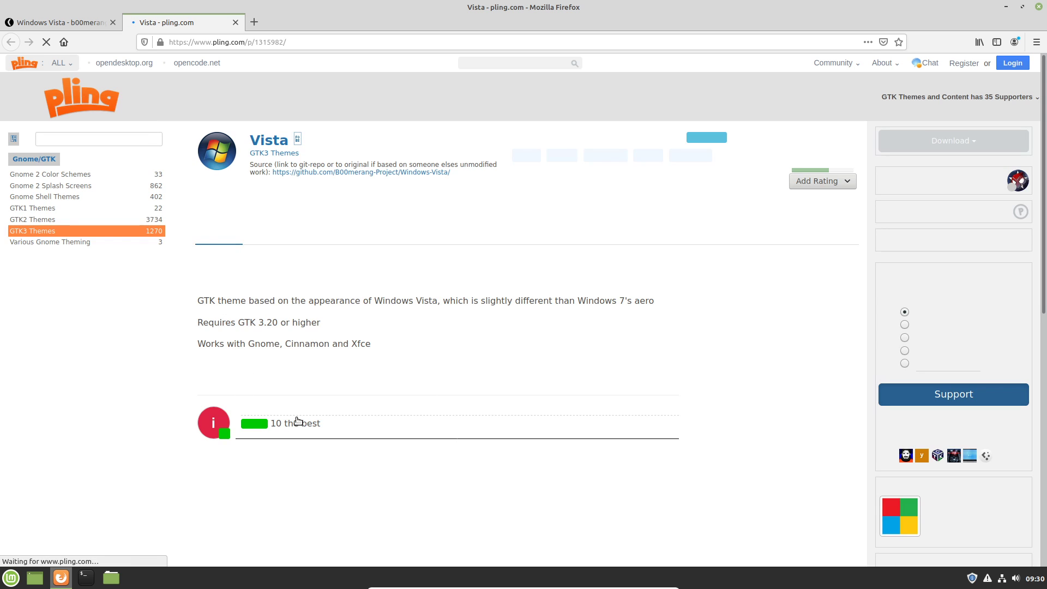
click(266, 422)
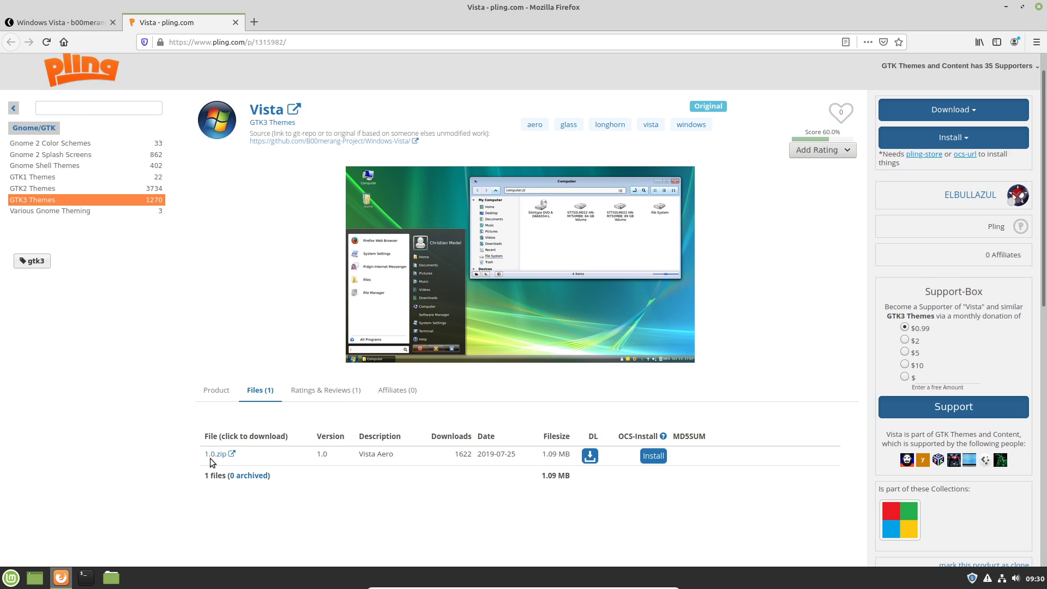
click(213, 456)
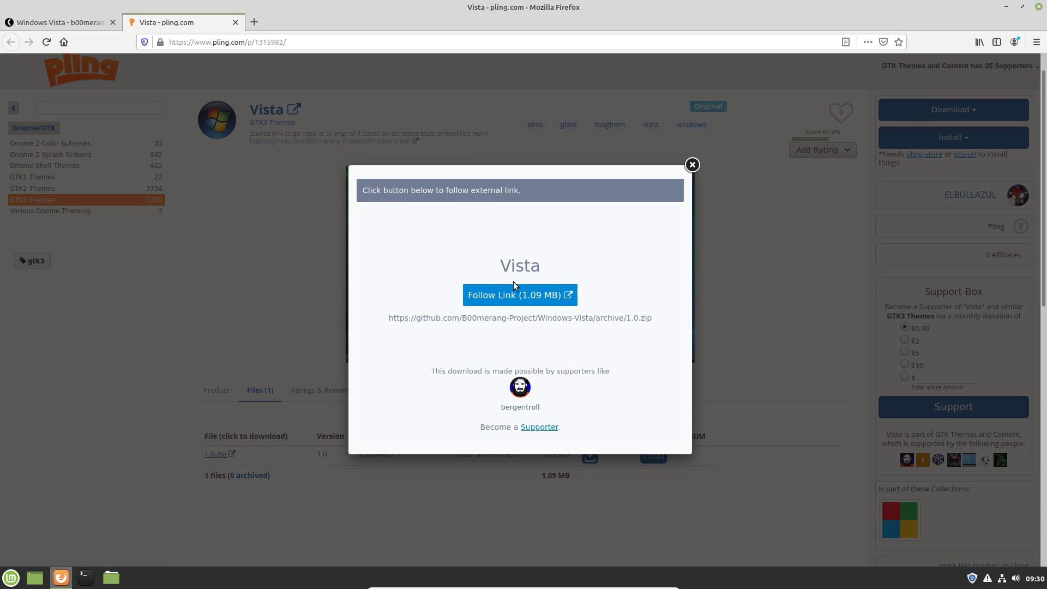
click(502, 299)
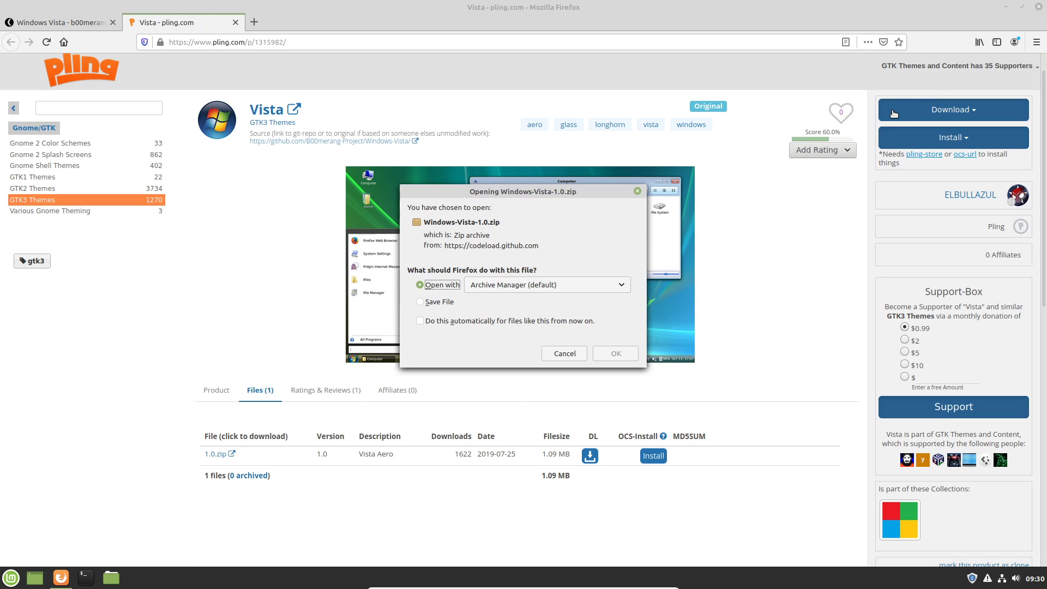
click(427, 303)
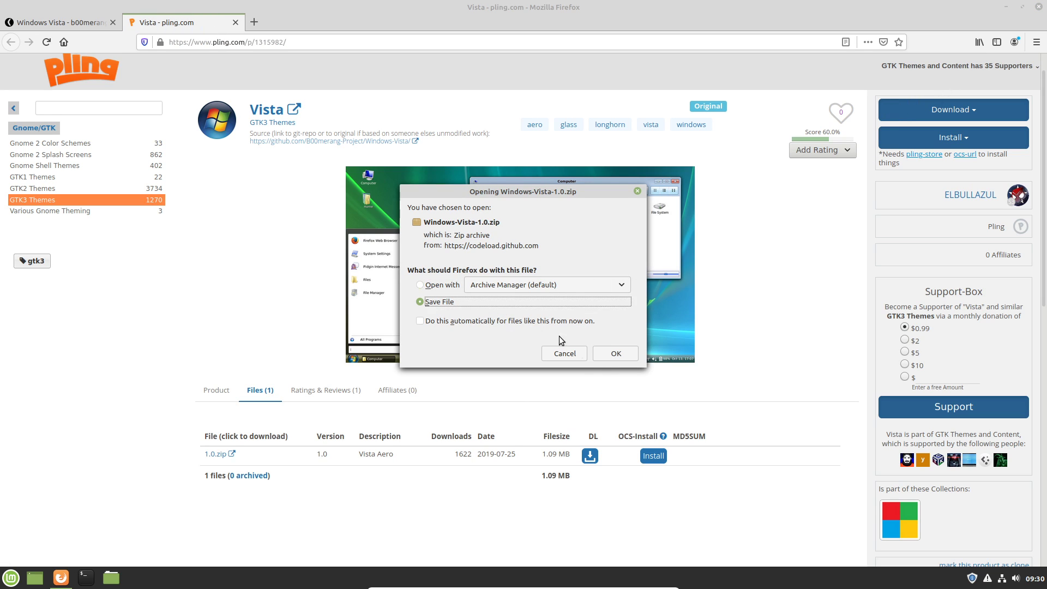
click(606, 355)
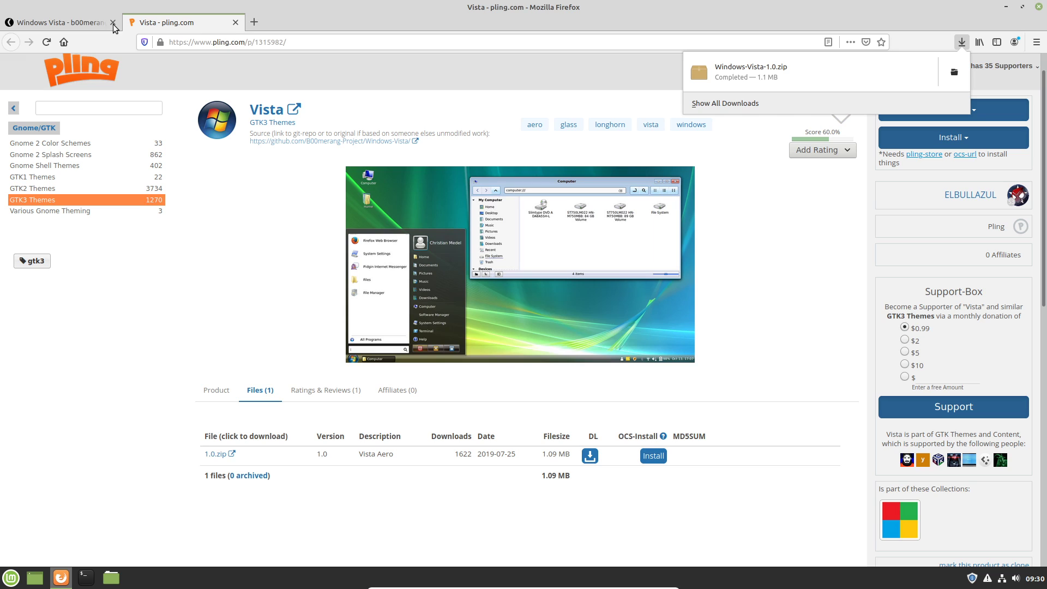
Close the Pling tab, return to Themes and save Windows-7-2.0.zip from the Aero theme's Pling page.
click(235, 23)
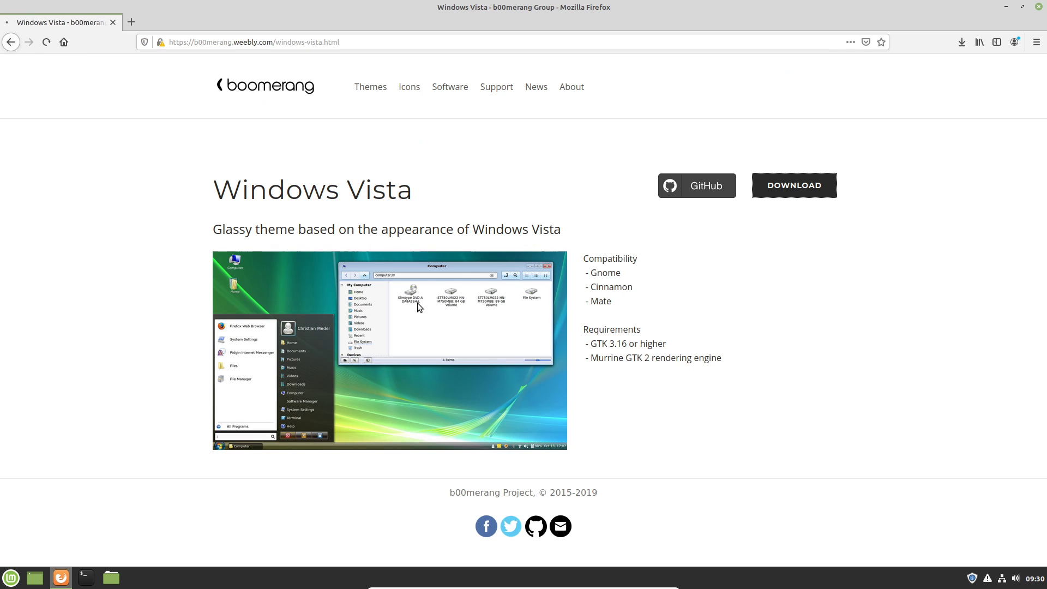
key(alt+Left)
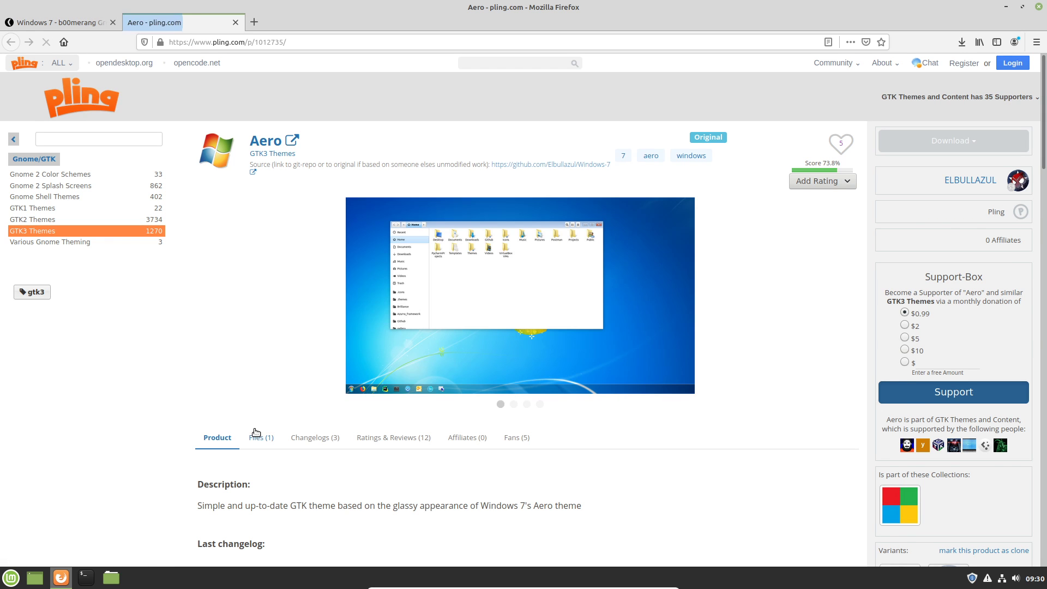
click(257, 436)
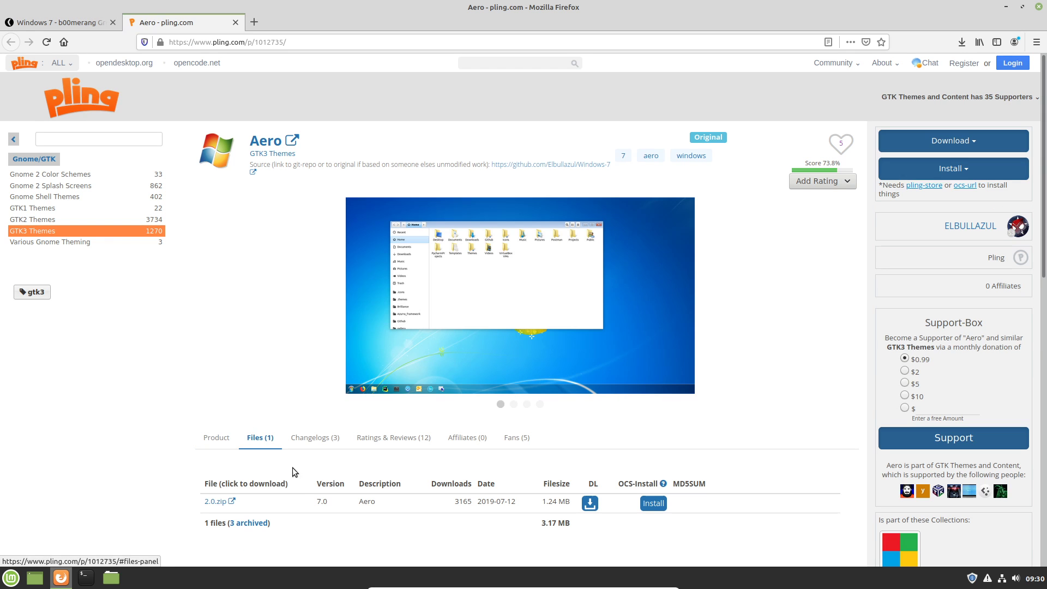
click(214, 503)
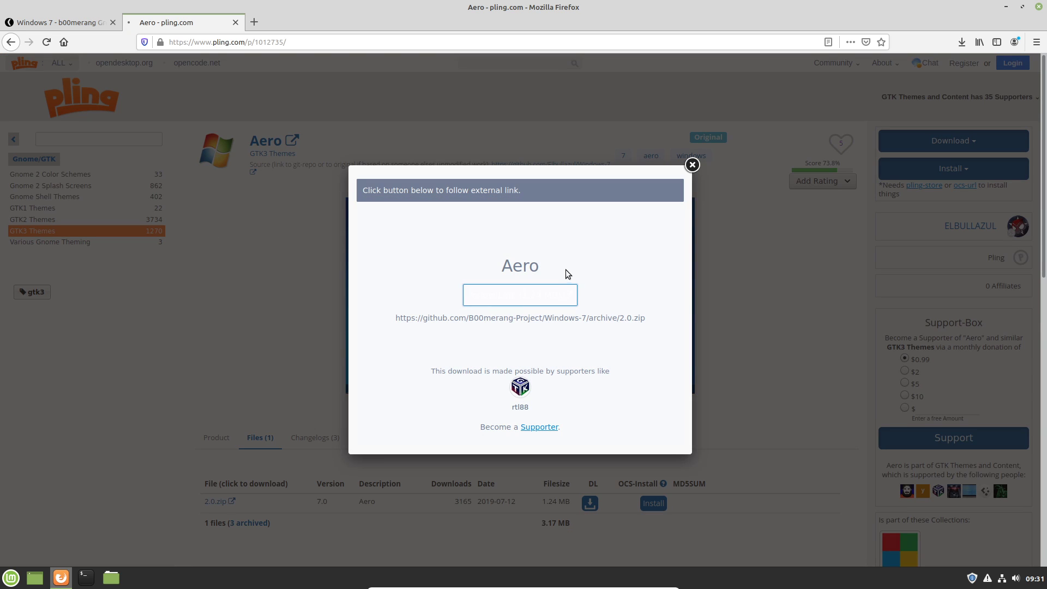
click(570, 285)
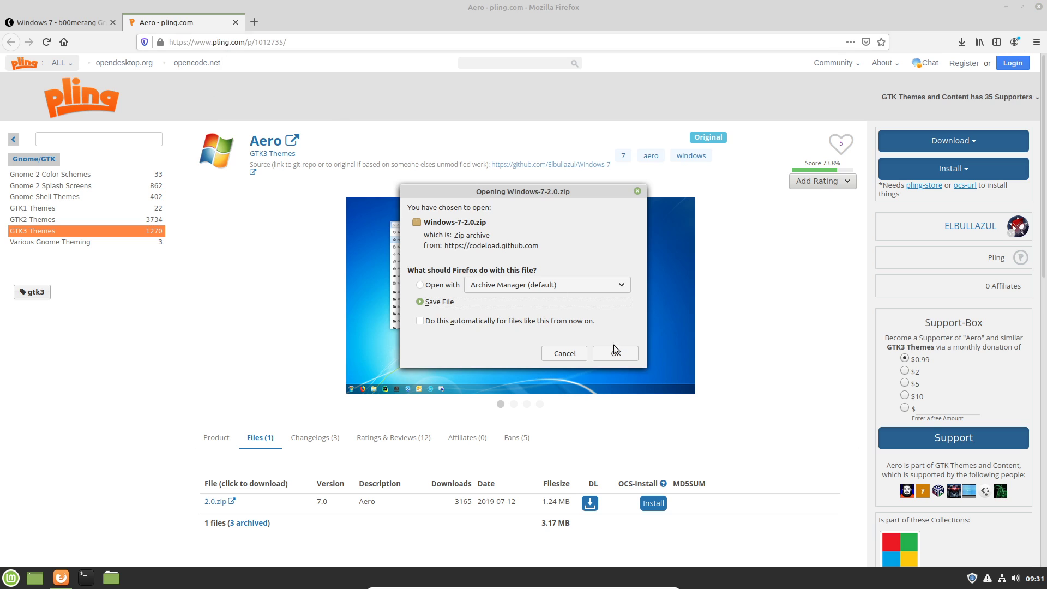
click(616, 354)
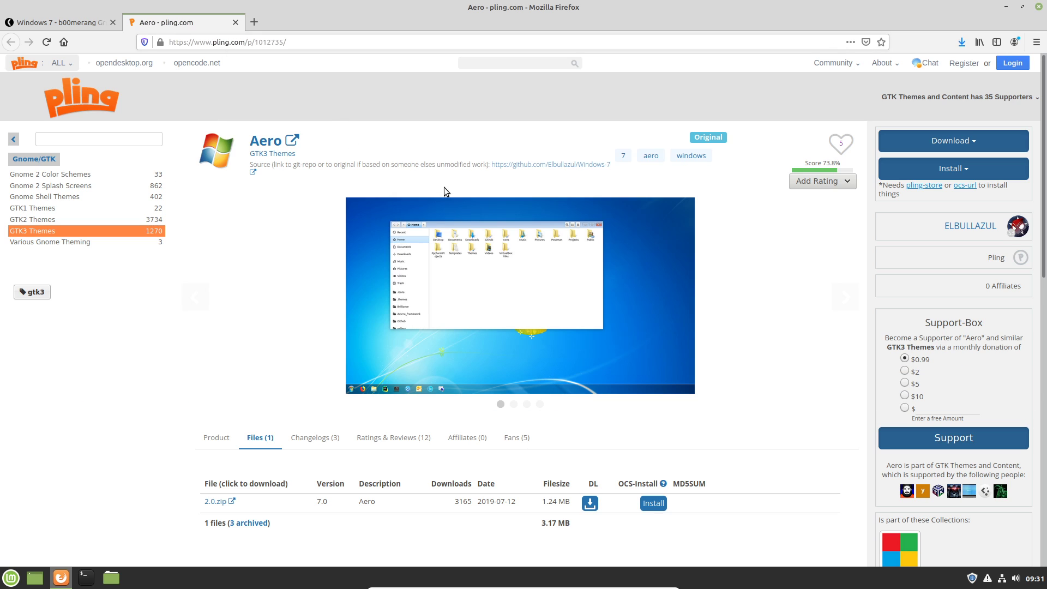
Return to b00merang's Icons page and confirm Windows-7-master.zip (13.4 MB) finished downloading.
click(235, 22)
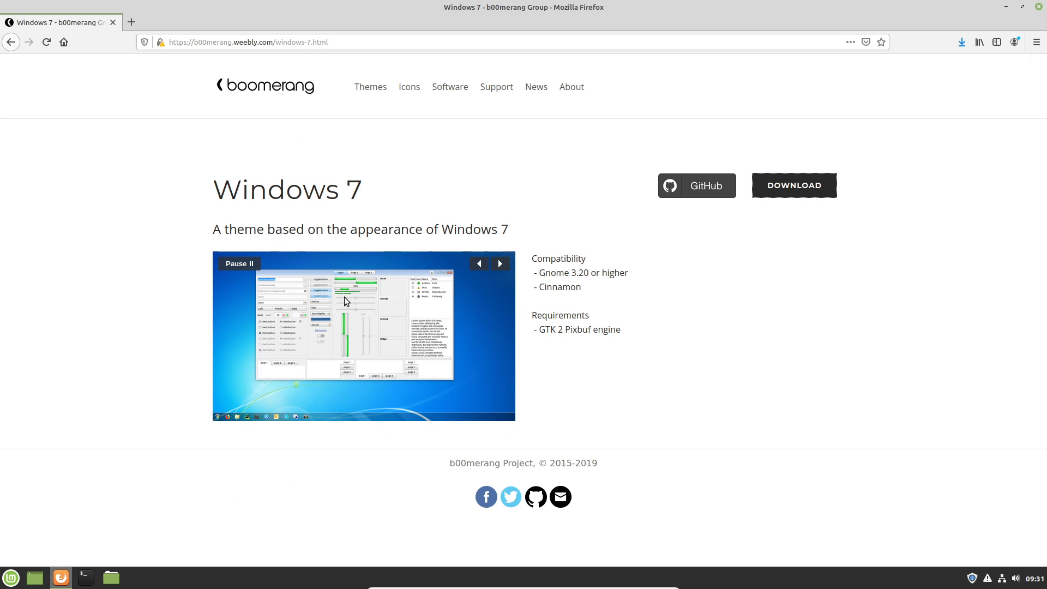
click(411, 89)
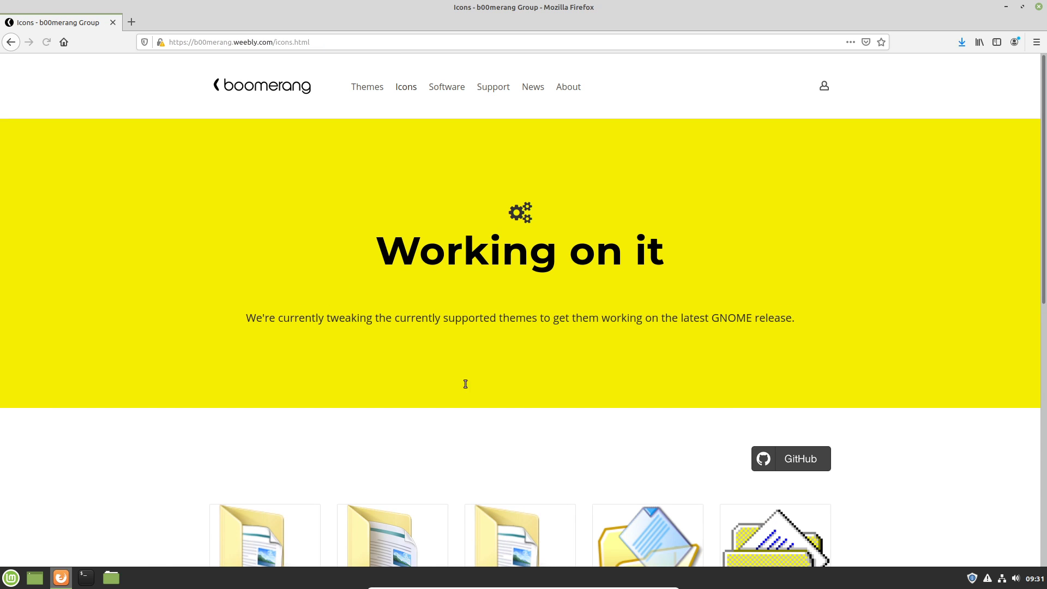
scroll(547, 431, down, 4)
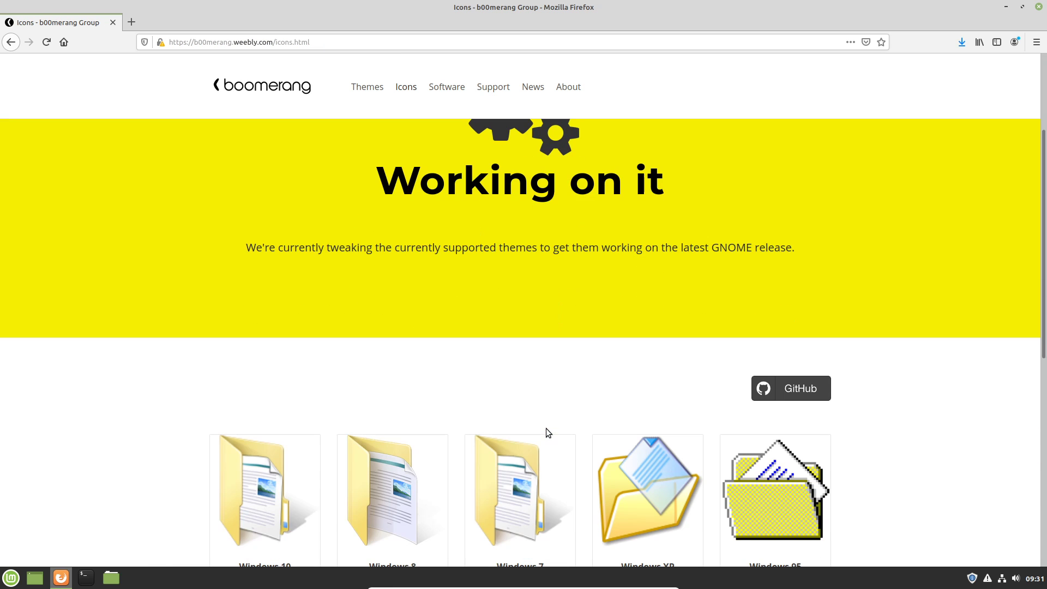
scroll(559, 435, down, 2)
scroll(562, 434, down, 3)
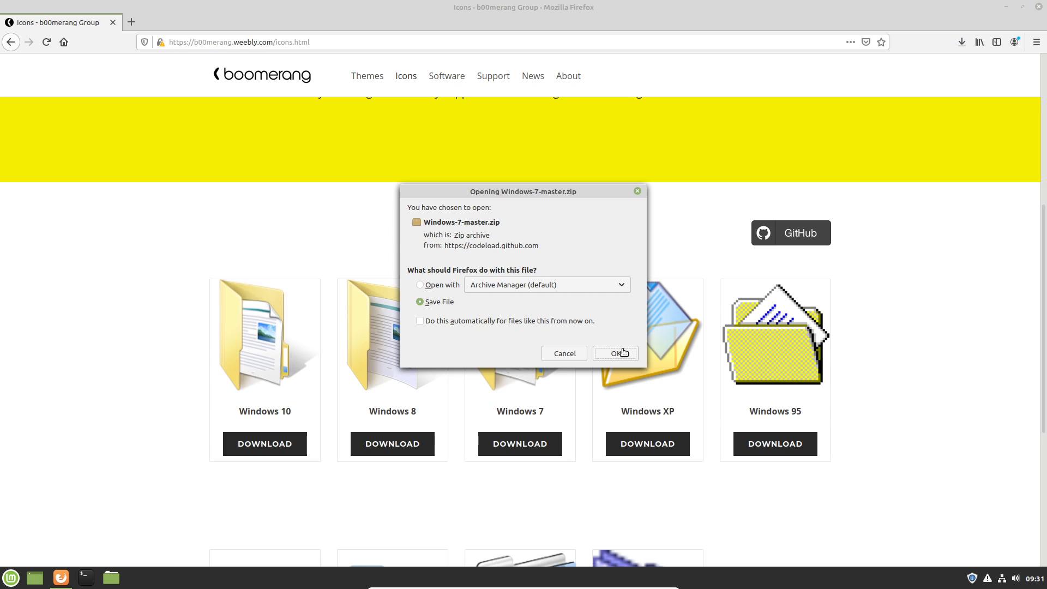
click(962, 40)
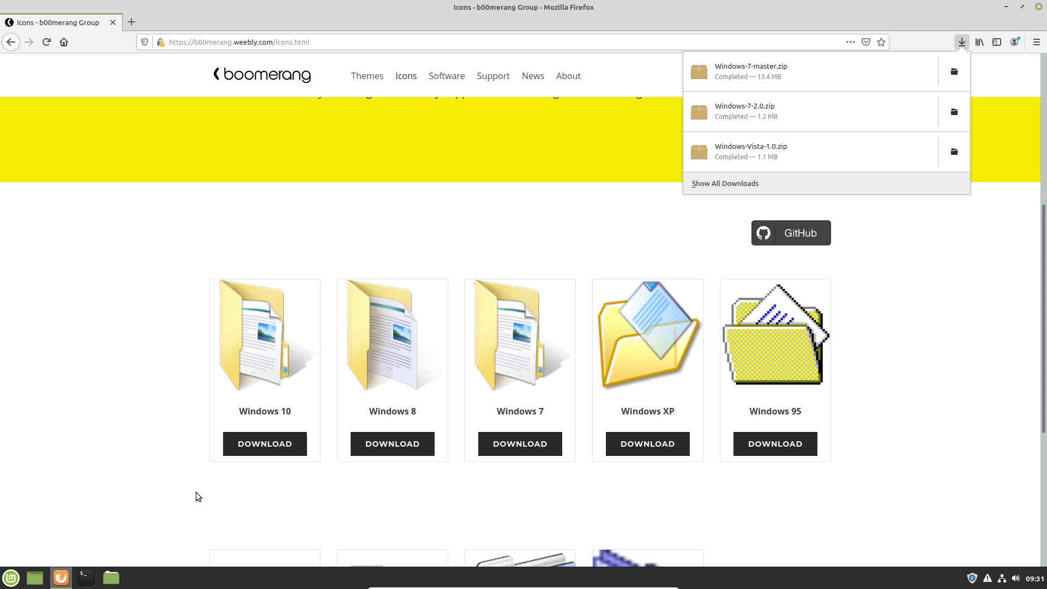
click(113, 579)
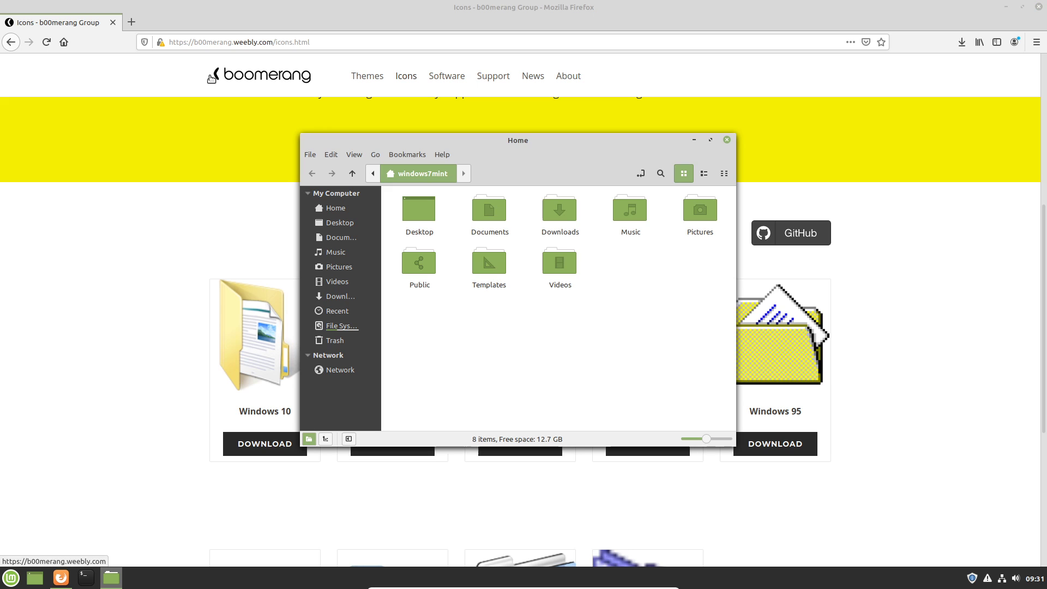
Close Firefox and show hidden files in Nemo's Home folder, revealing .cache, .config and .local.
click(952, 4)
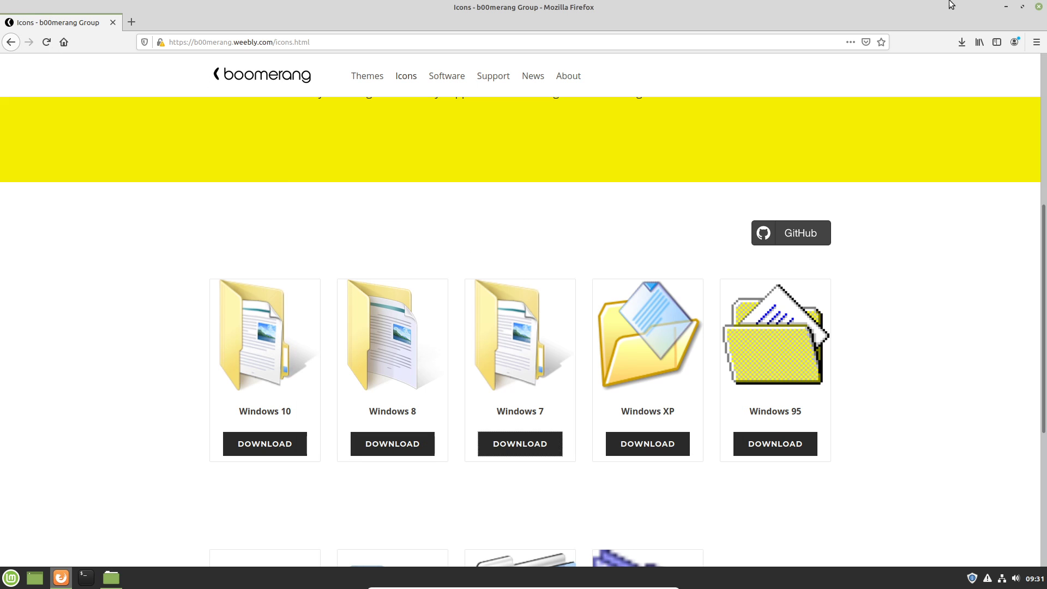
click(1039, 8)
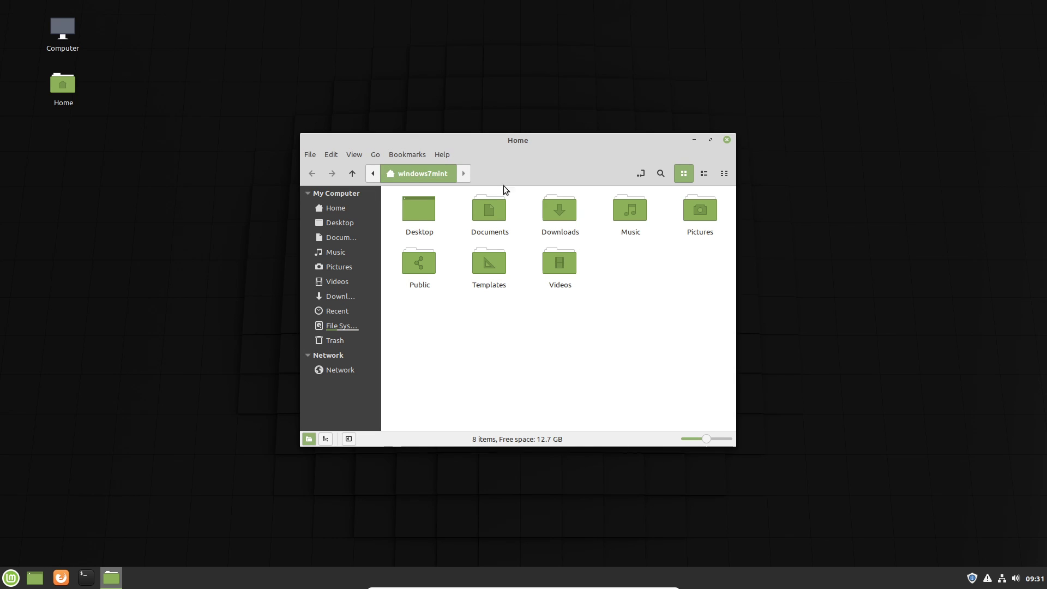
click(345, 208)
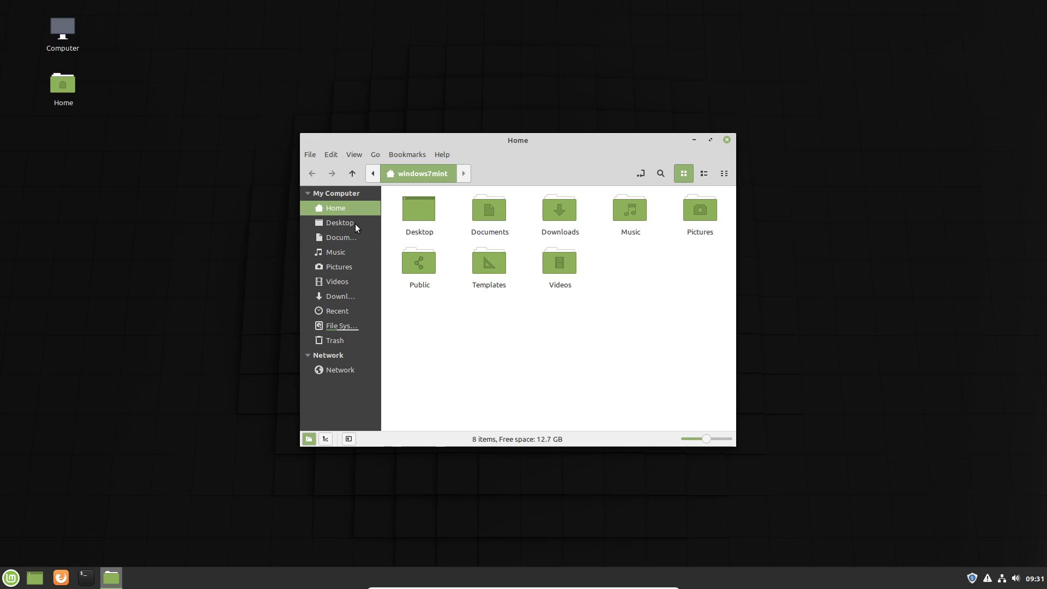
click(374, 152)
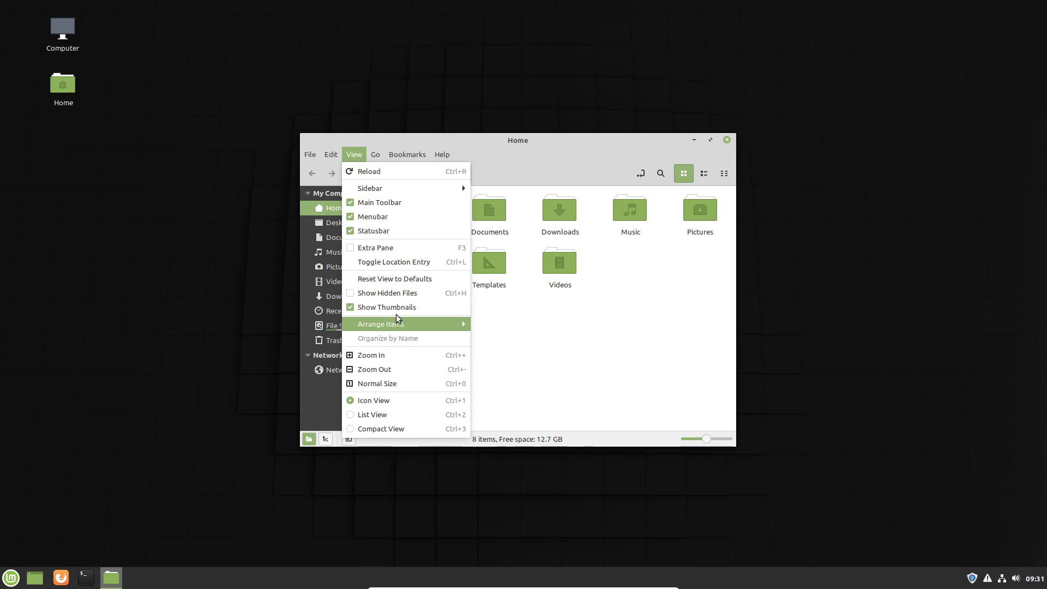
click(454, 293)
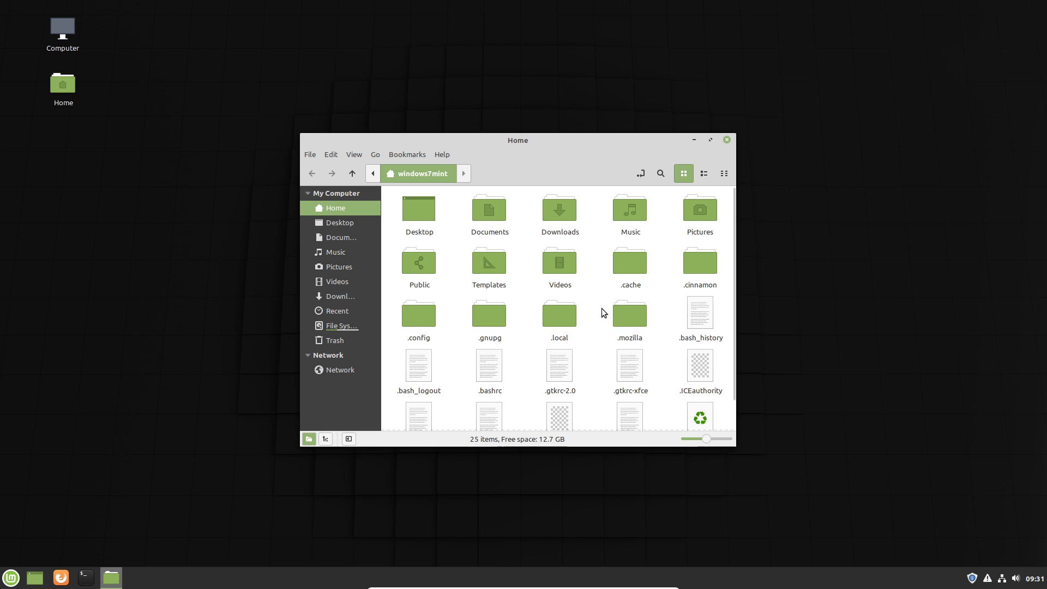
Create a new folder named .icons in the Home folder.
right_click(599, 339)
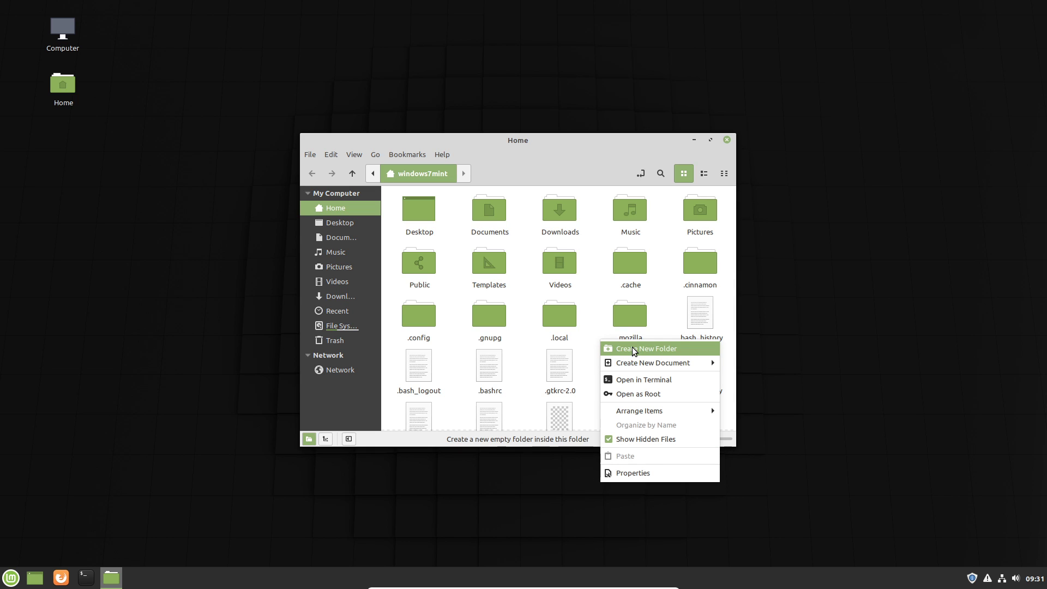
click(633, 348)
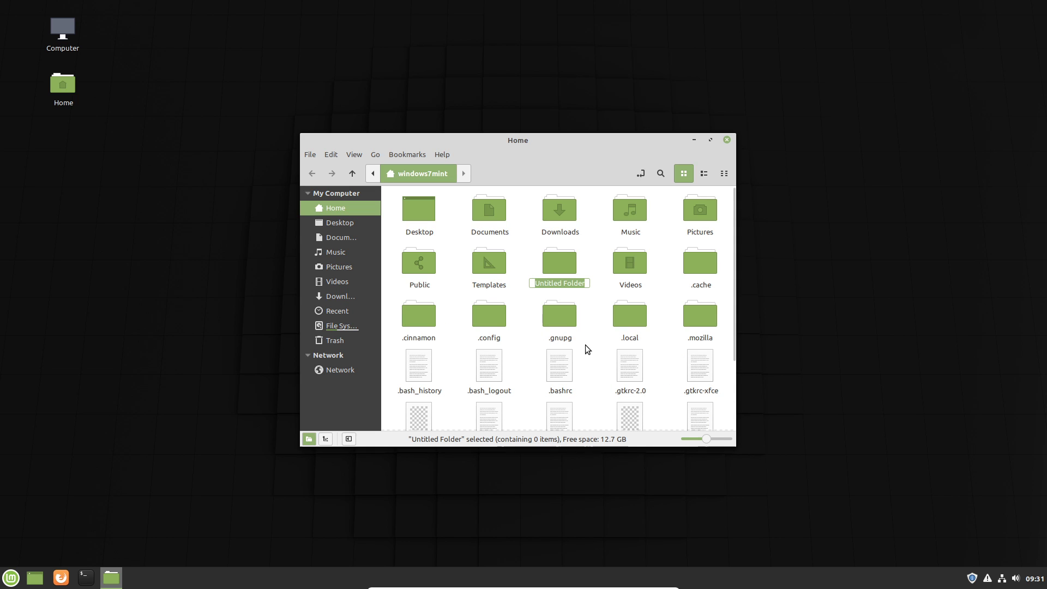
text(.ico)
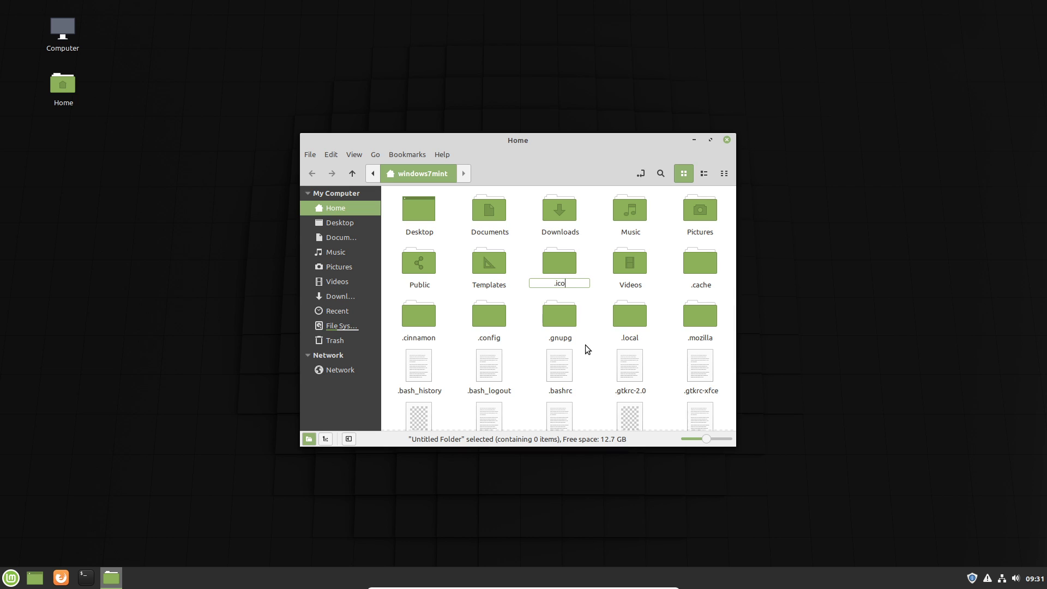
text(ns)
key(Return)
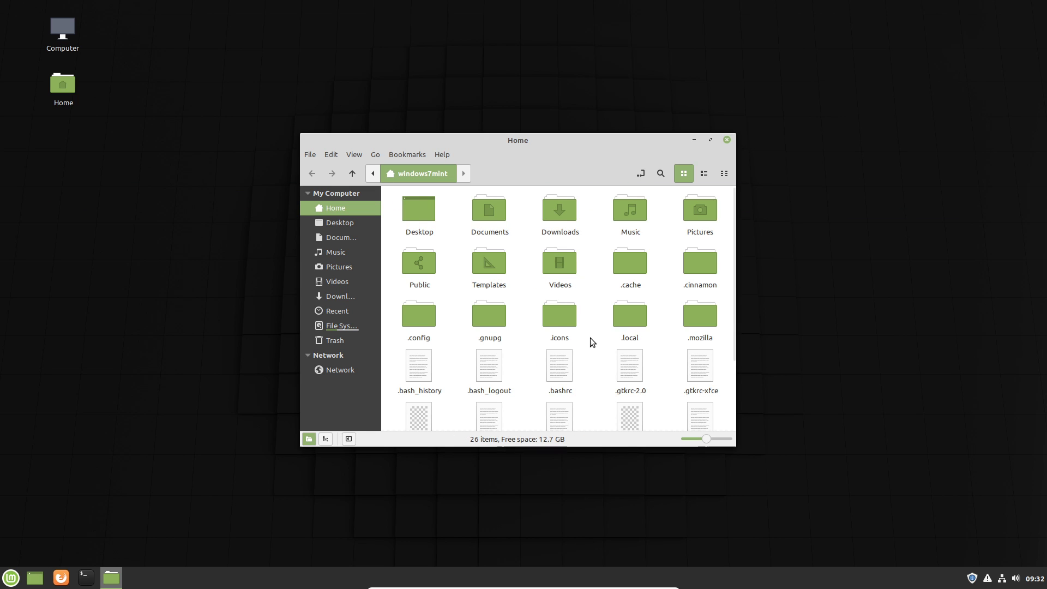
Create a second new folder named .themes in the Home folder.
right_click(591, 338)
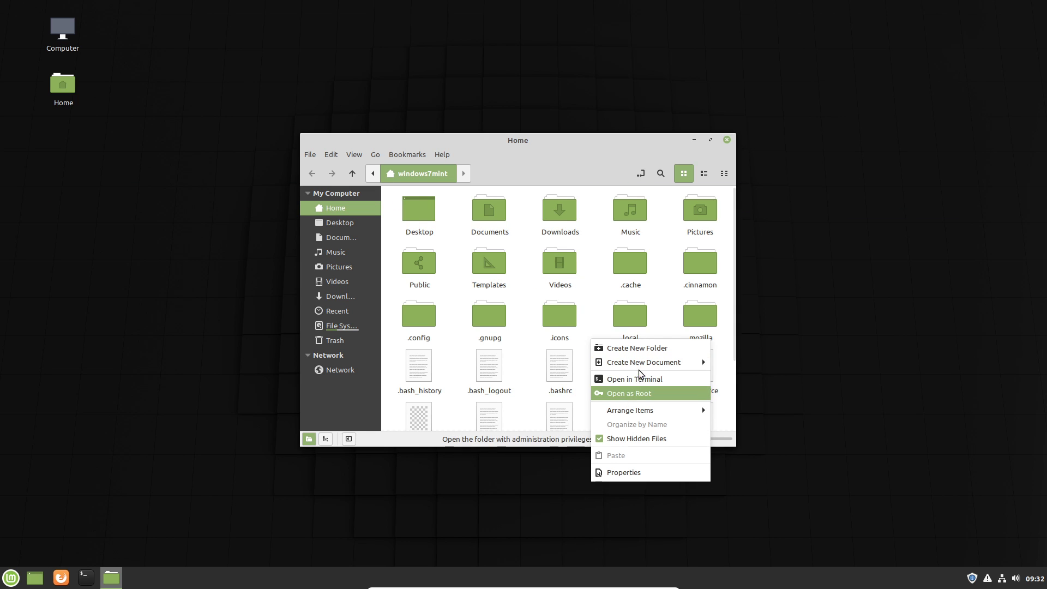
click(647, 349)
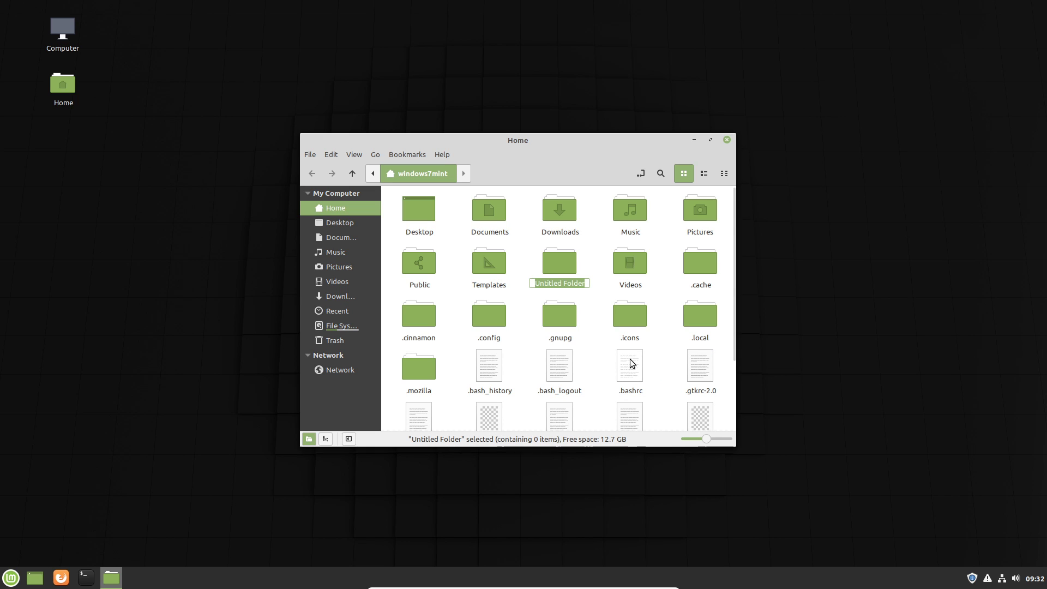
text(.)
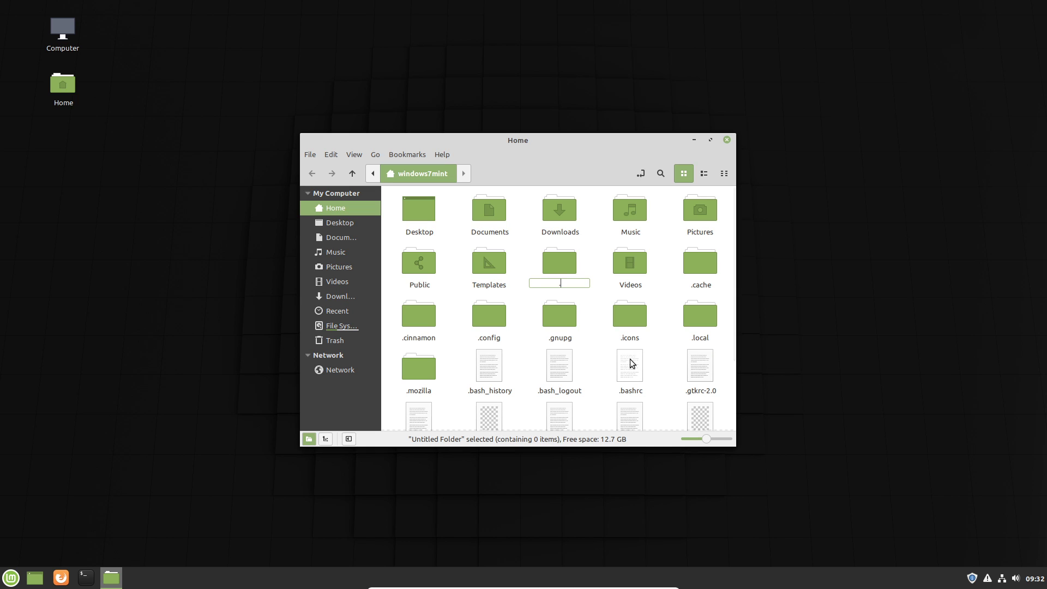
text(fol)
key(BackSpace)
key(BackSpace)
key(BackSpace)
text(them)
click(588, 329)
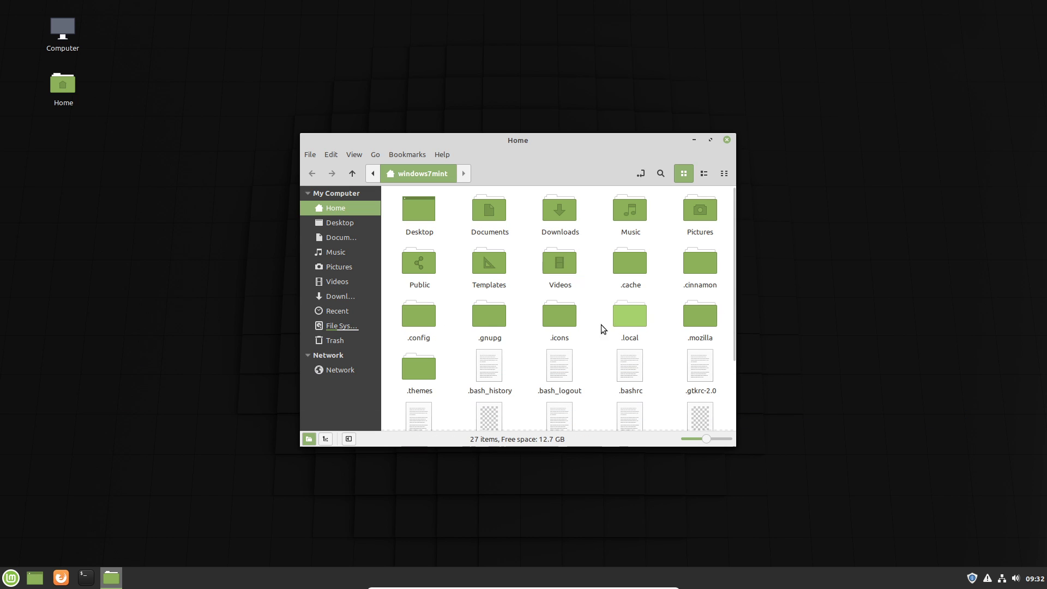
Open the .themes folder on the left, with Firefox relaunched on the right.
double_click(414, 371)
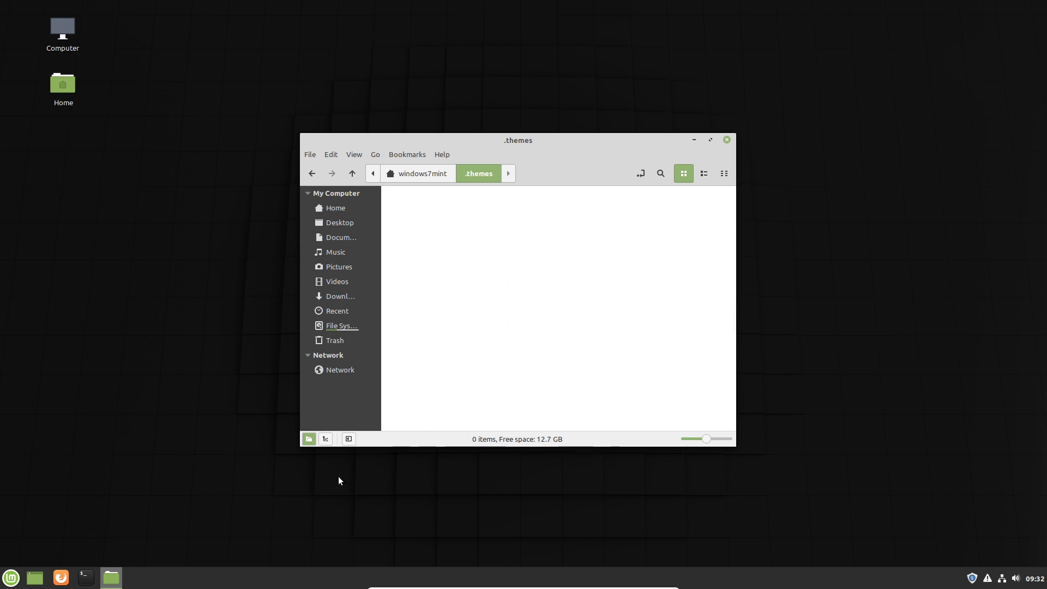
click(60, 577)
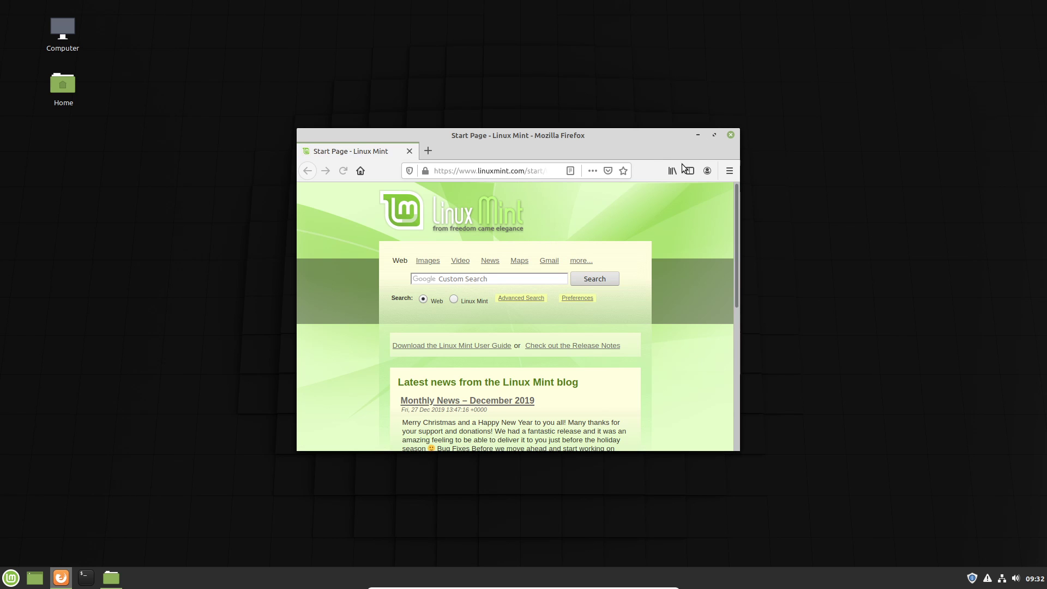
drag(599, 136, 866, 141)
drag(461, 152, 283, 153)
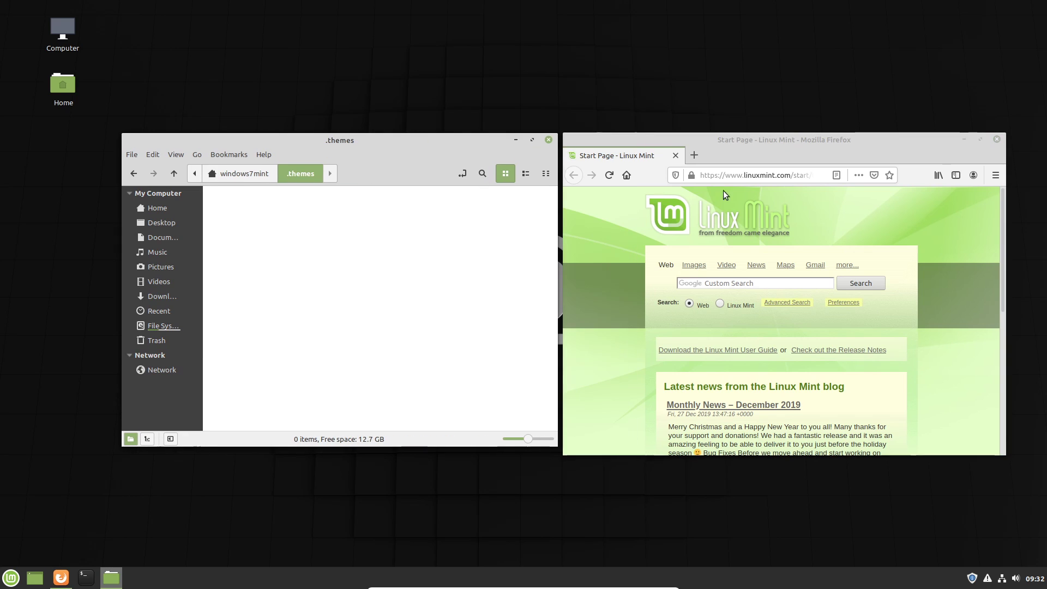
Show Firefox's Library downloads list with the three downloaded zip files.
click(960, 157)
click(938, 175)
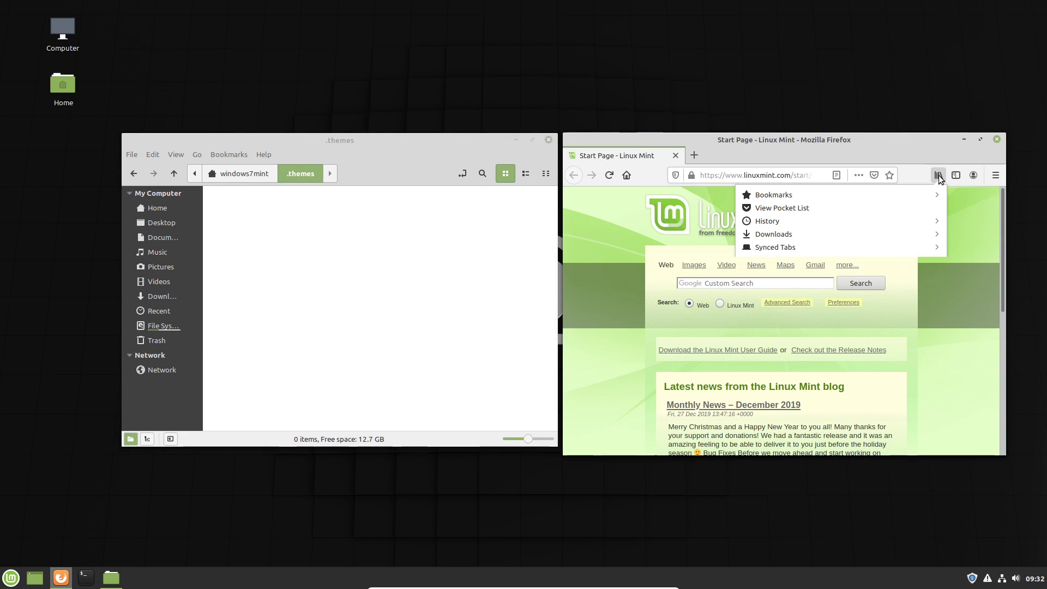
click(848, 233)
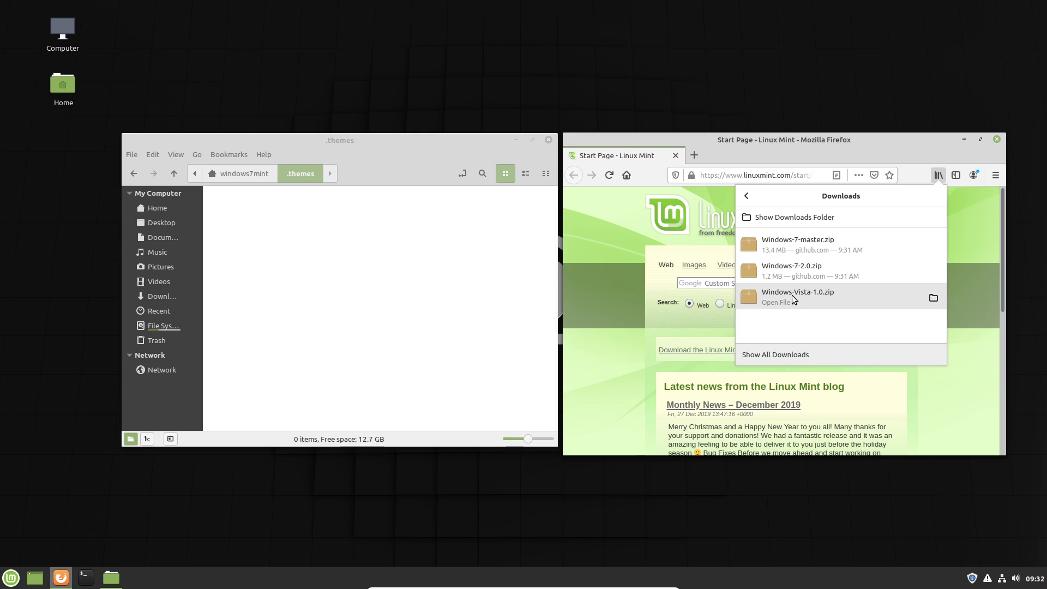
Extract the Windows-Vista-1.0 folder from its zip into .themes and close Archive Manager.
click(858, 297)
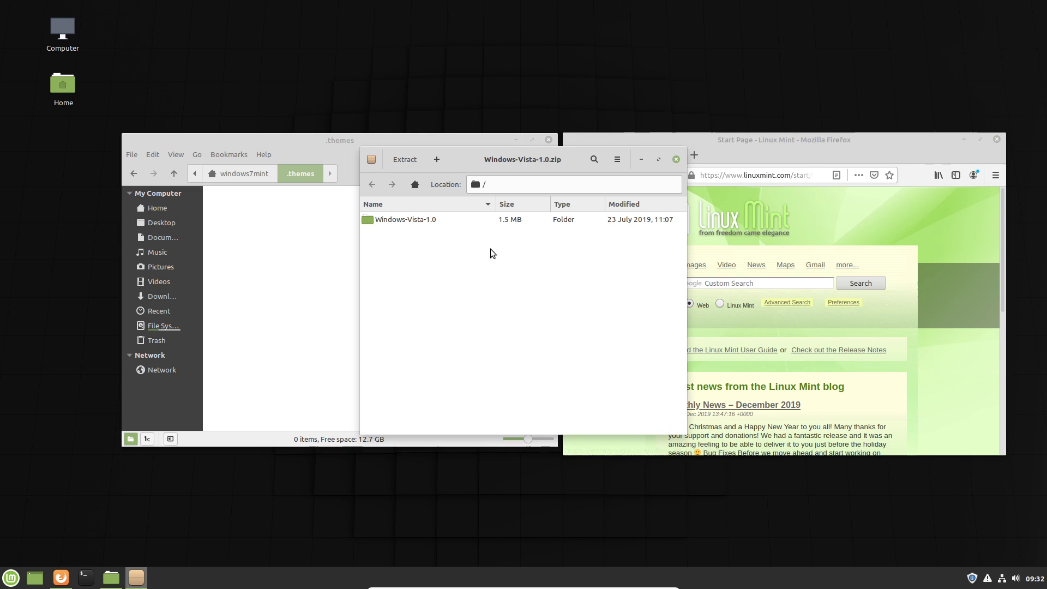
double_click(428, 221)
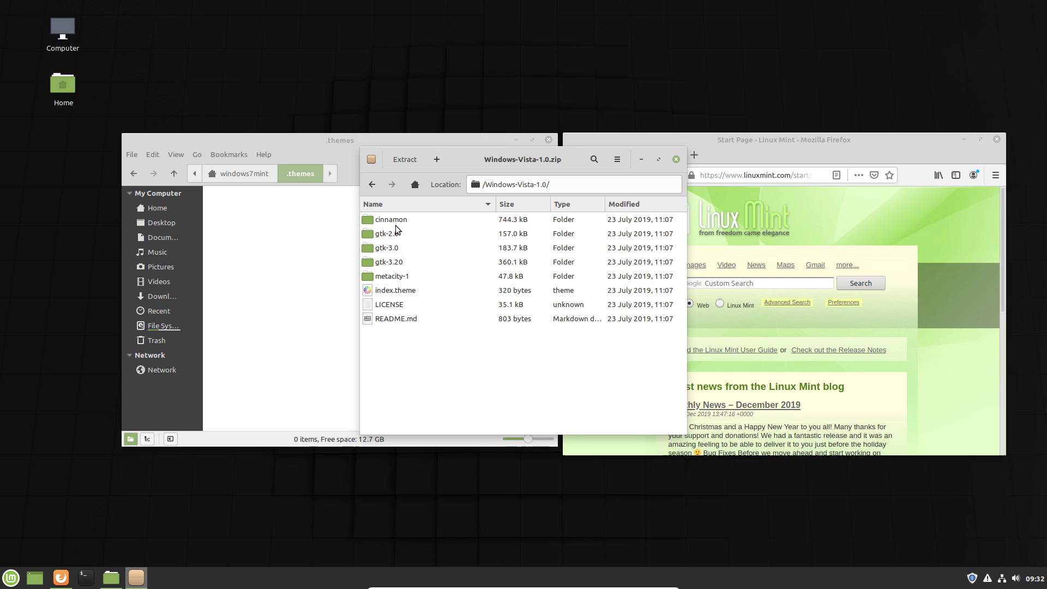
click(372, 184)
drag(483, 159, 626, 167)
drag(535, 227, 363, 275)
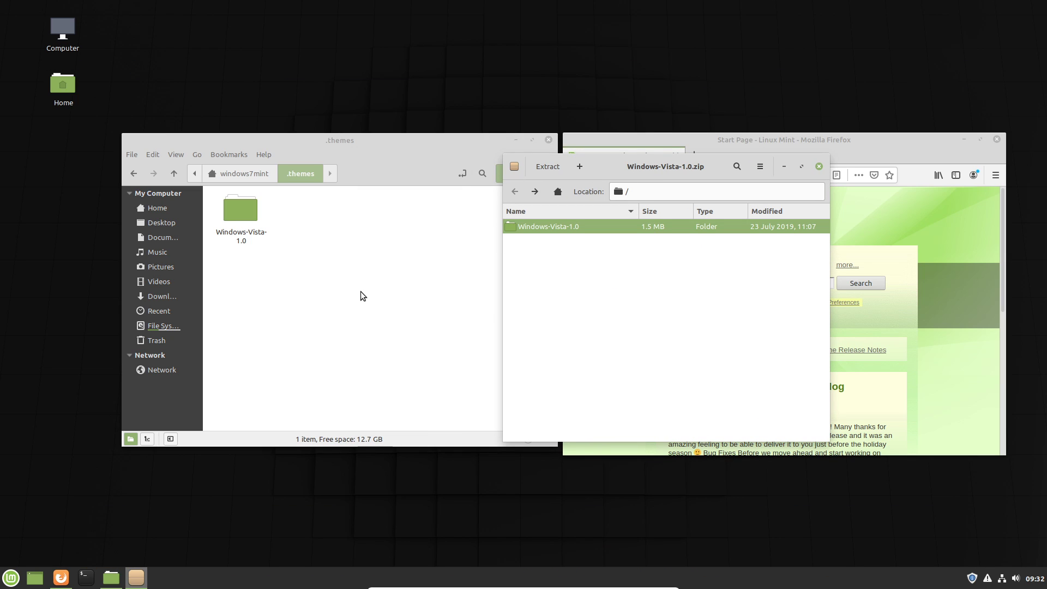
click(365, 266)
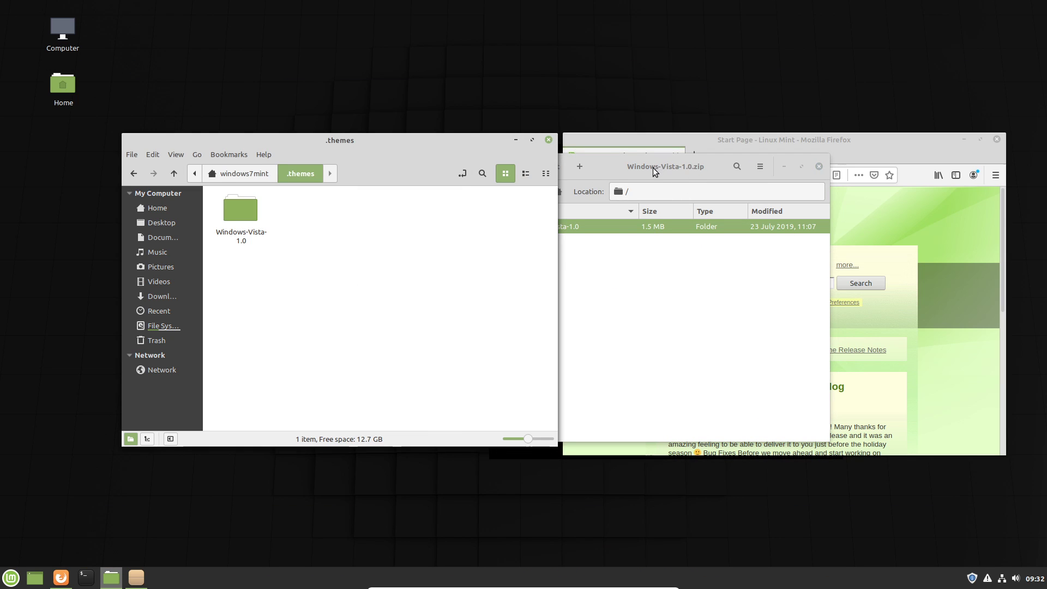
click(594, 266)
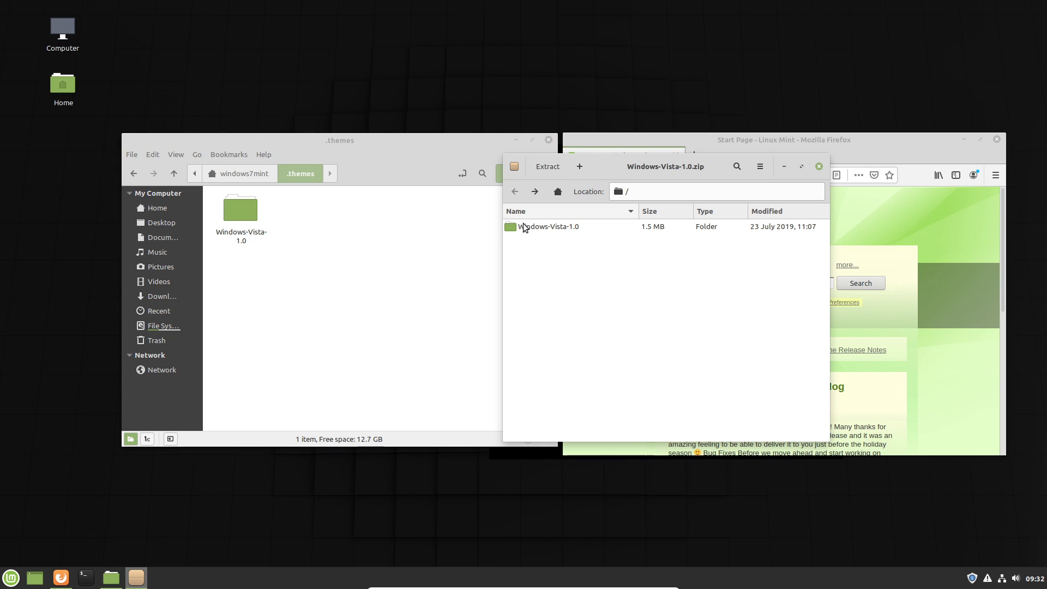
click(818, 167)
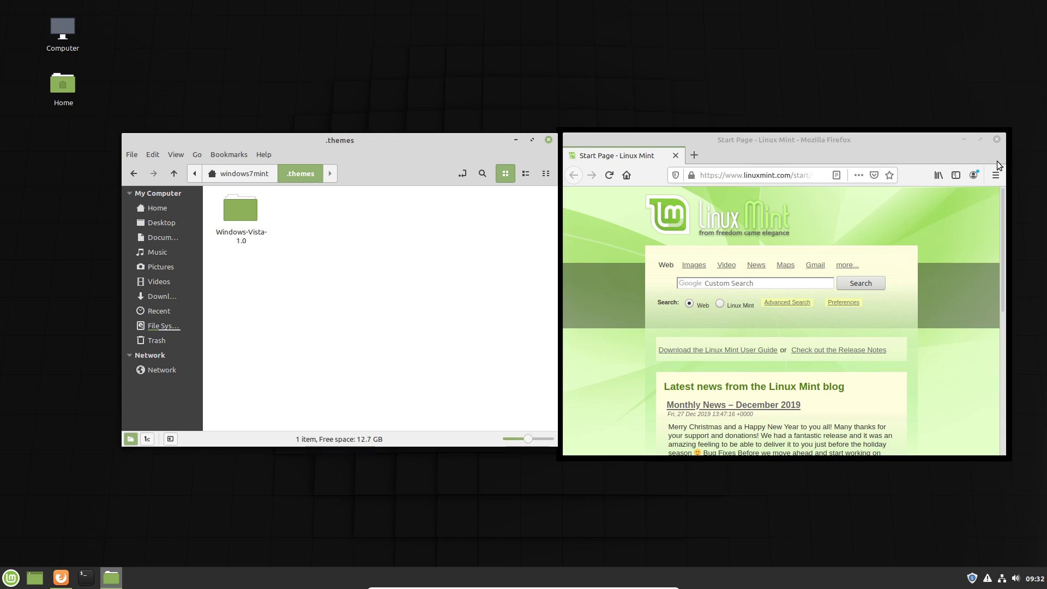
Restore the Firefox window beside the Nemo file manager.
click(903, 216)
click(938, 175)
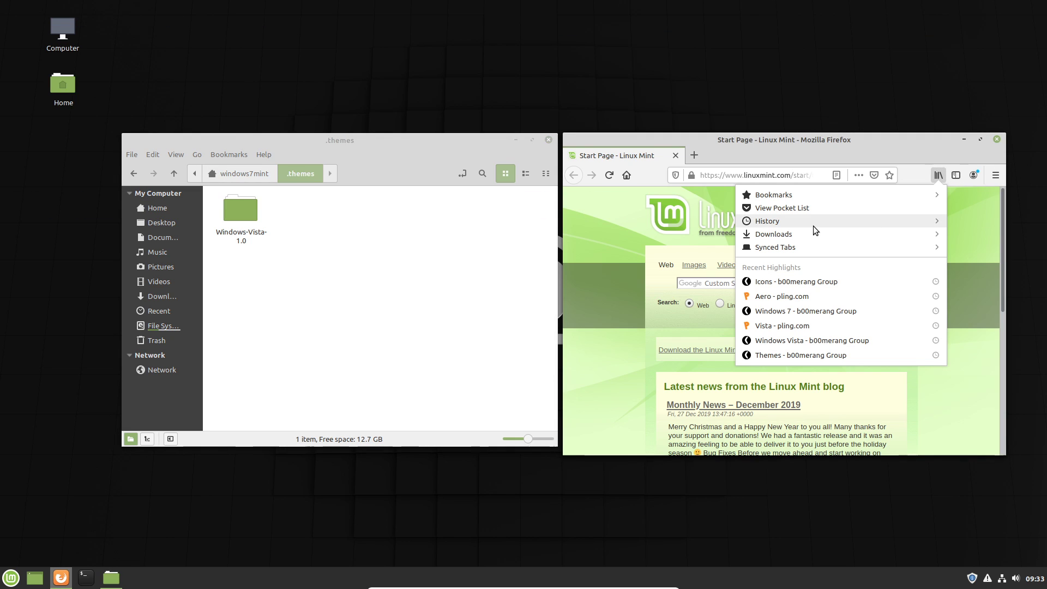
click(110, 578)
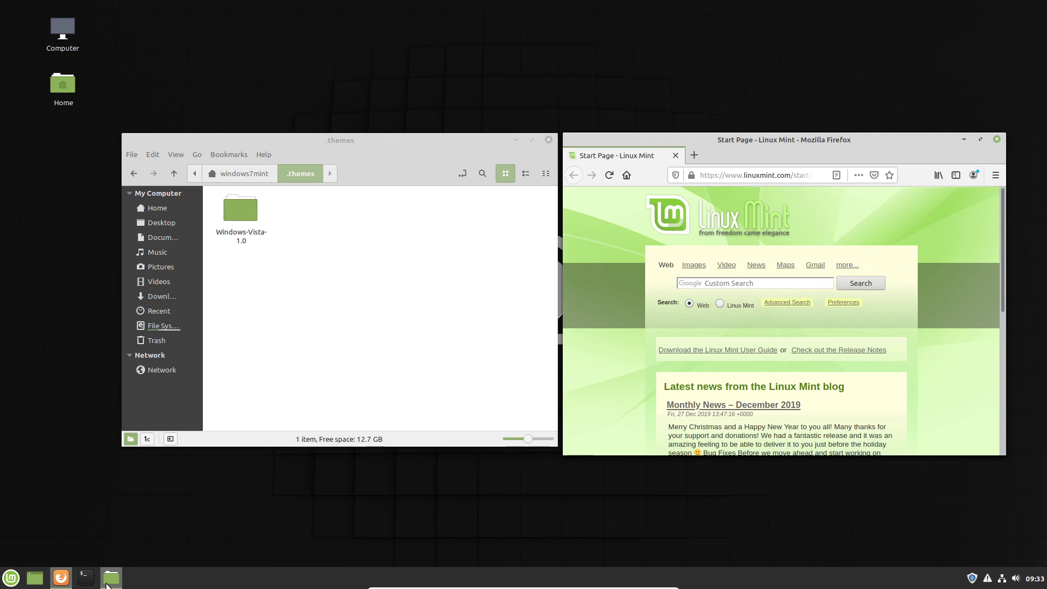
click(62, 579)
click(62, 579)
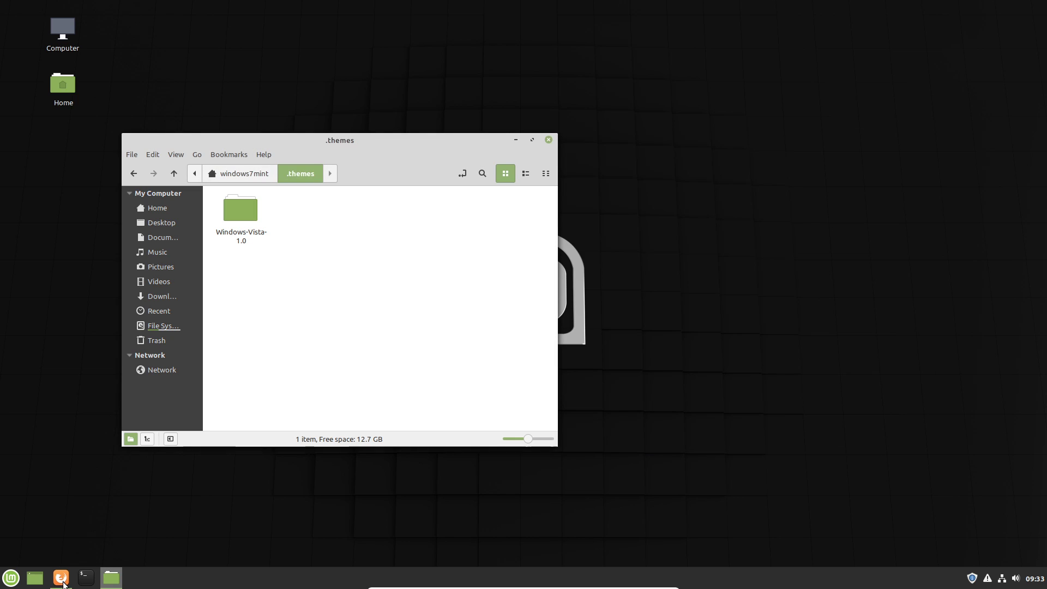
click(62, 579)
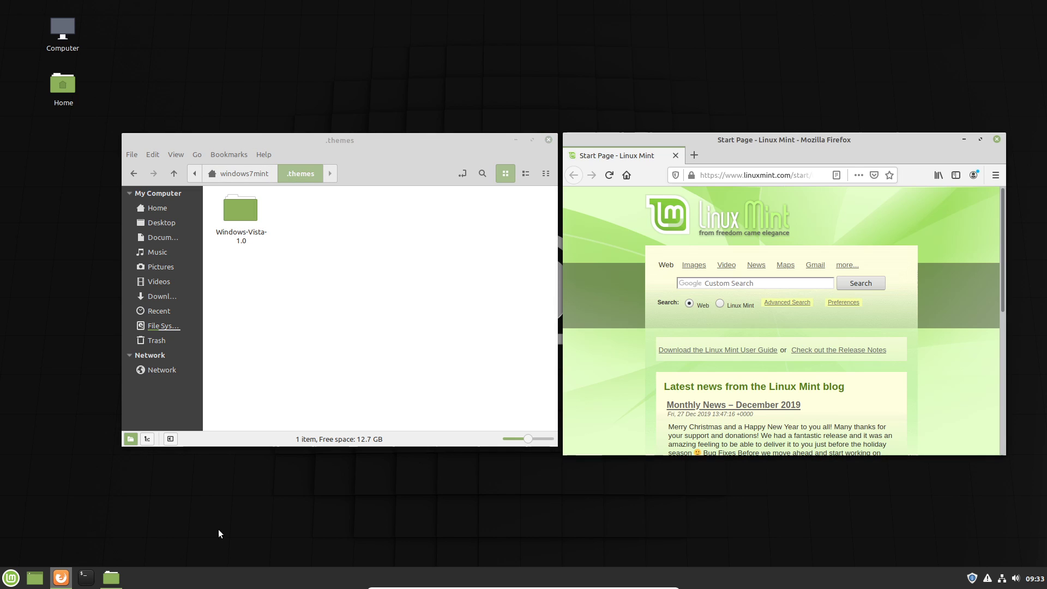
Open Windows-7-2.0.zip from Firefox's downloads list in Archive Manager.
click(938, 175)
click(793, 234)
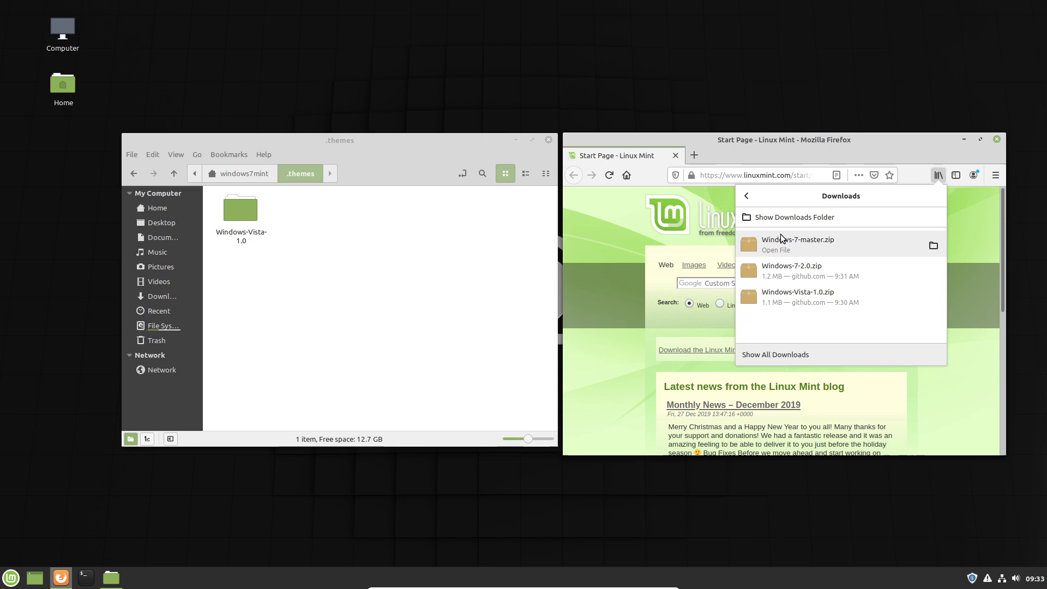
click(812, 275)
Drag the Windows-7-2.0 folder into .themes, then close the archive.
double_click(429, 220)
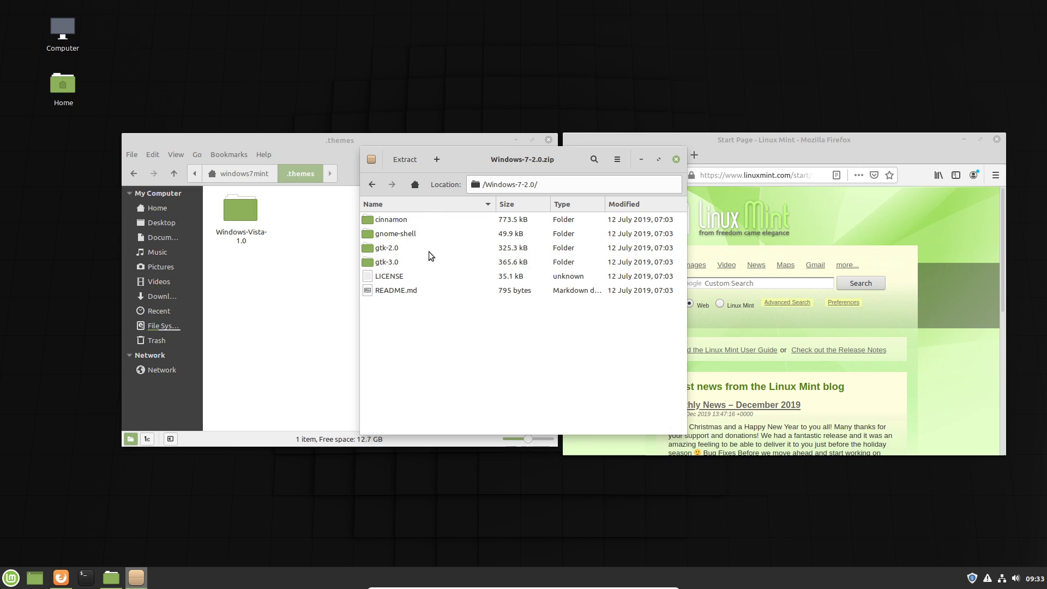
click(372, 184)
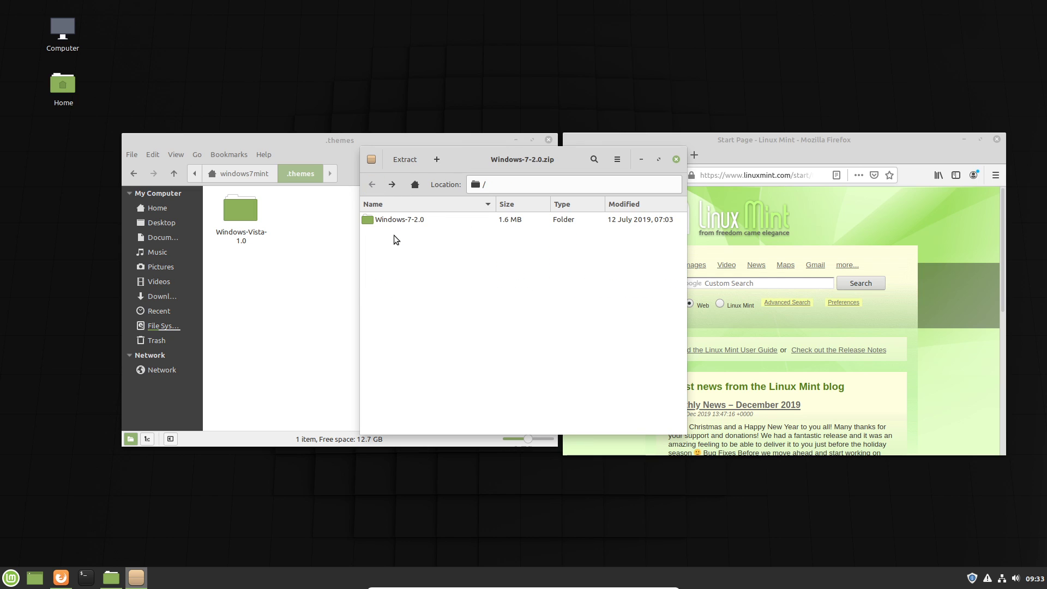
drag(397, 218, 345, 271)
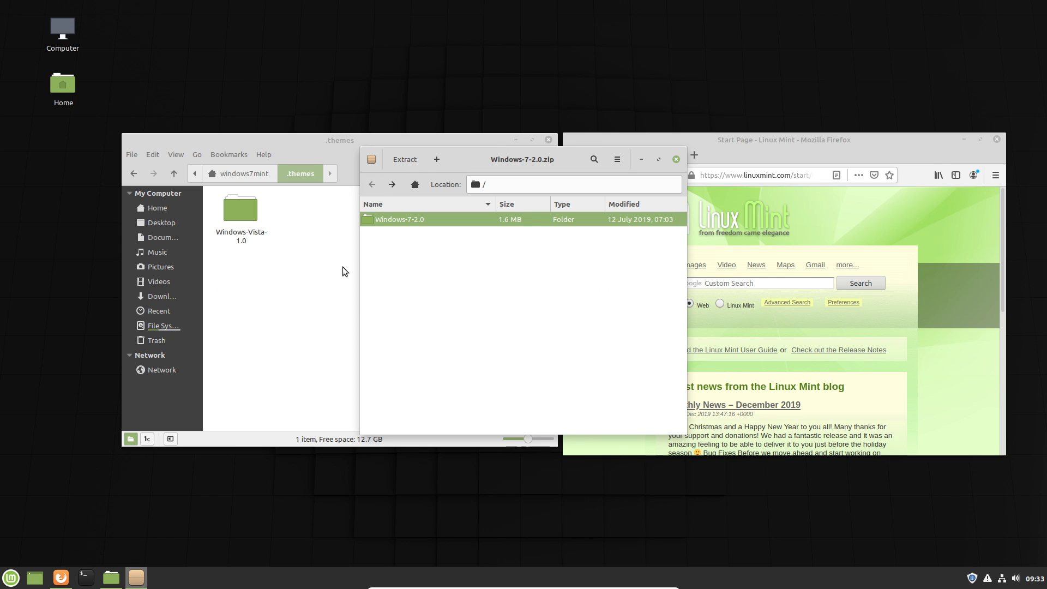
double_click(395, 221)
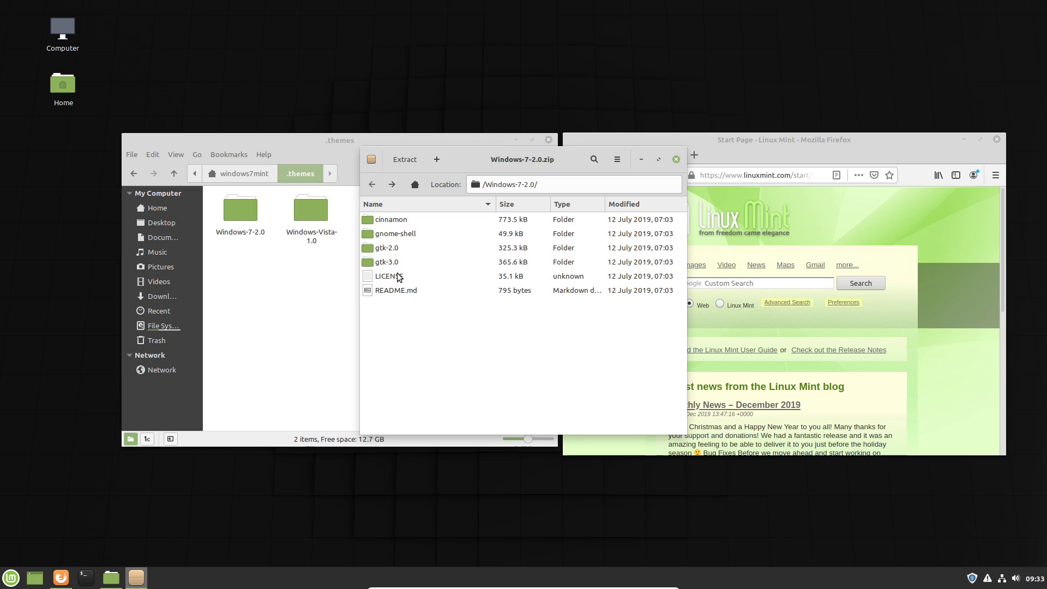
click(372, 187)
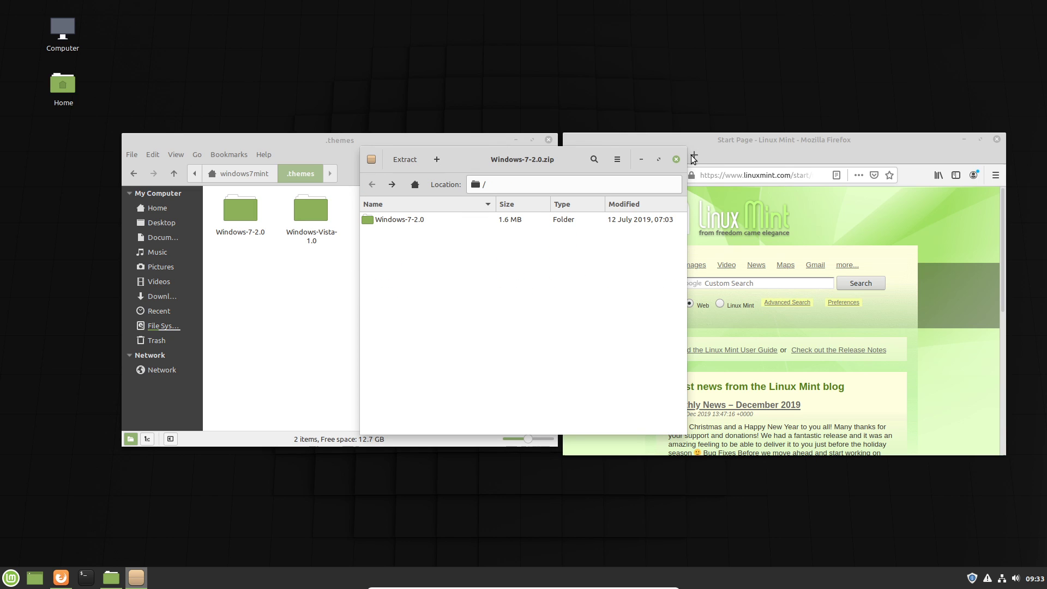
click(676, 159)
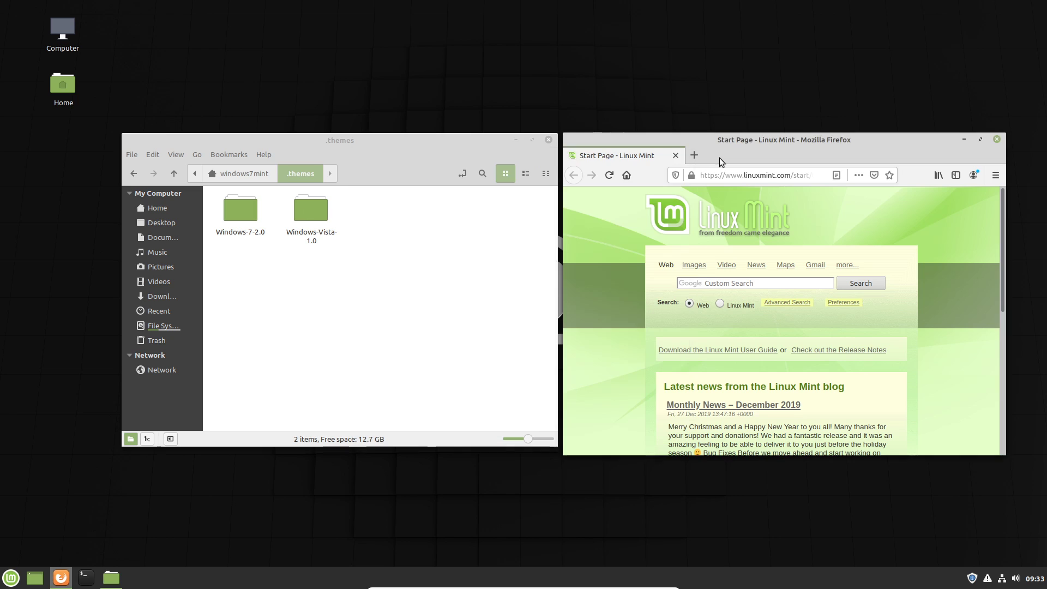
Open the .icons folder in Nemo and Windows-7-master.zip from Firefox's downloads.
click(248, 171)
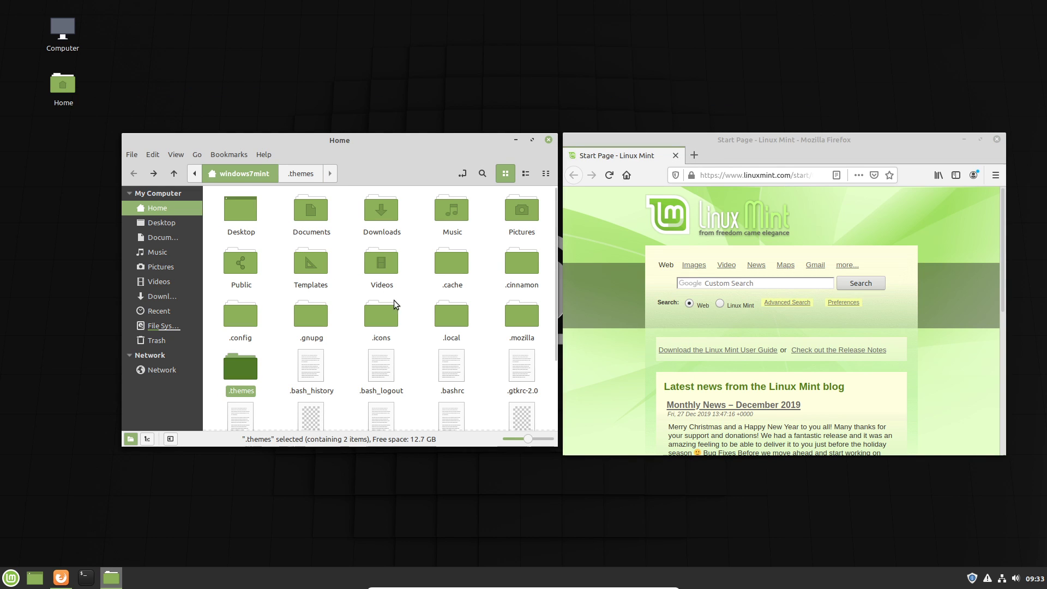
double_click(380, 319)
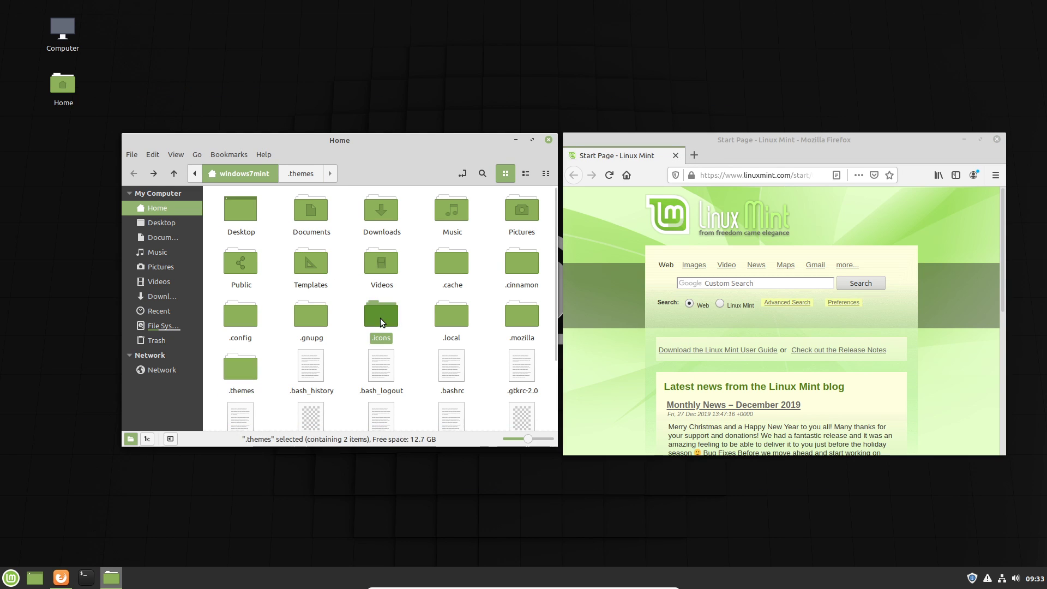
click(938, 175)
click(816, 236)
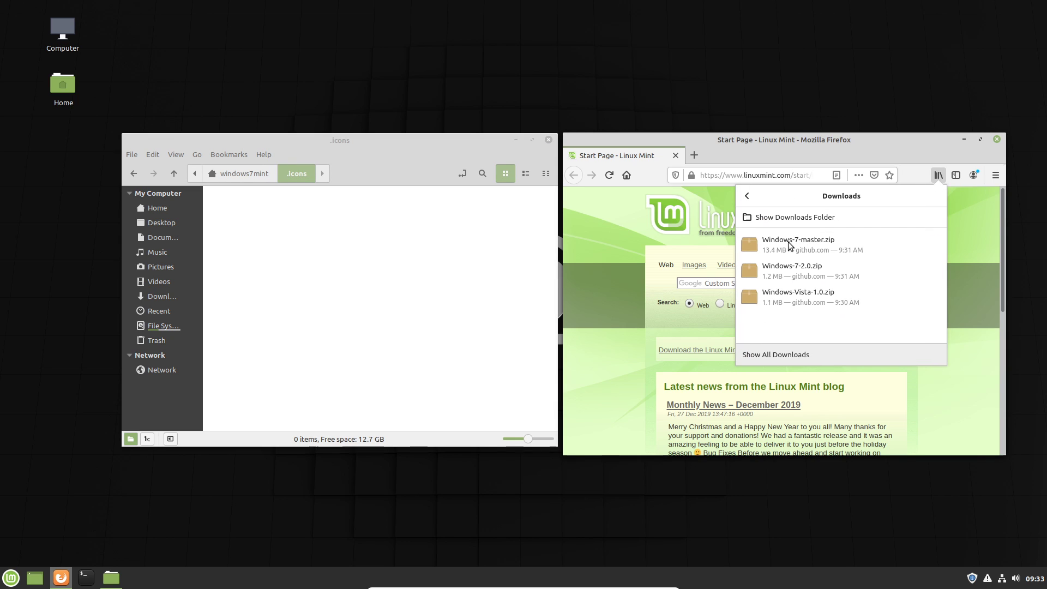
click(794, 245)
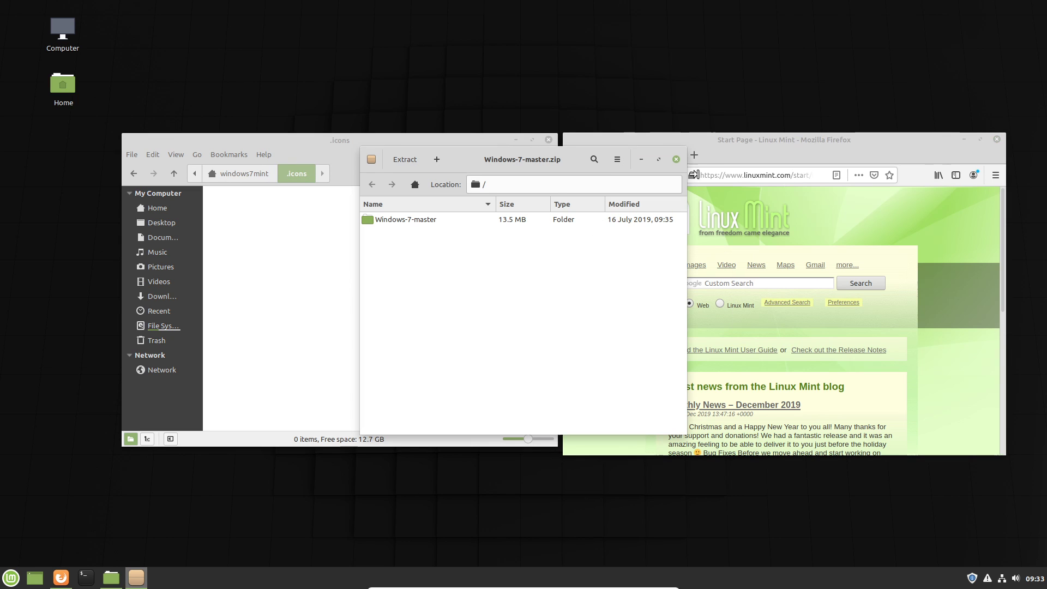
Drag the Windows-7-master folder into .icons, then close the archive.
click(718, 152)
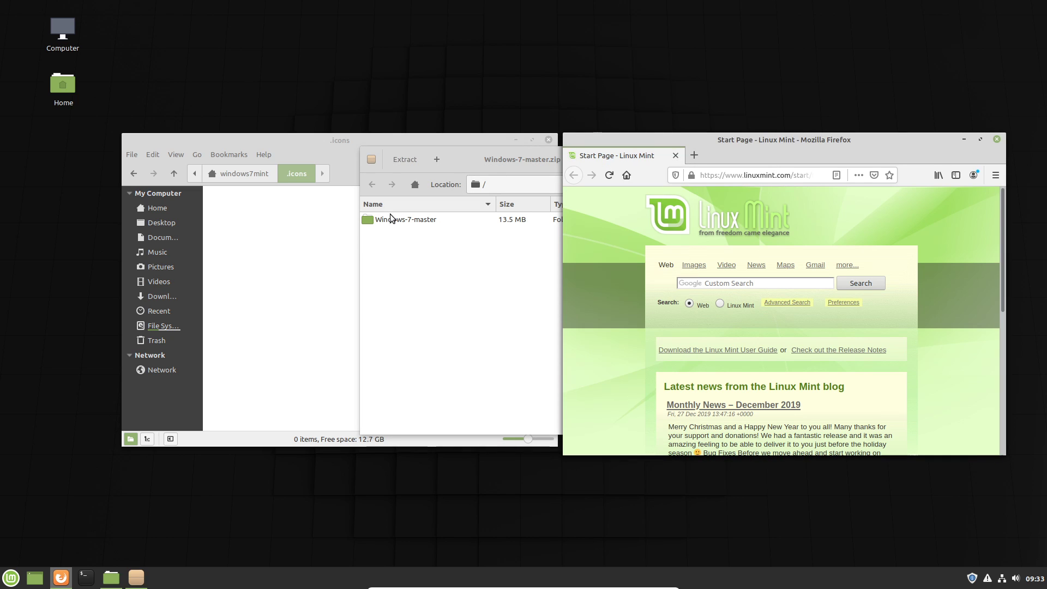
mouse_move(395, 218)
mouse_down()
mouse_move(322, 236)
mouse_move(431, 222)
mouse_move(404, 221)
mouse_up()
double_click(404, 220)
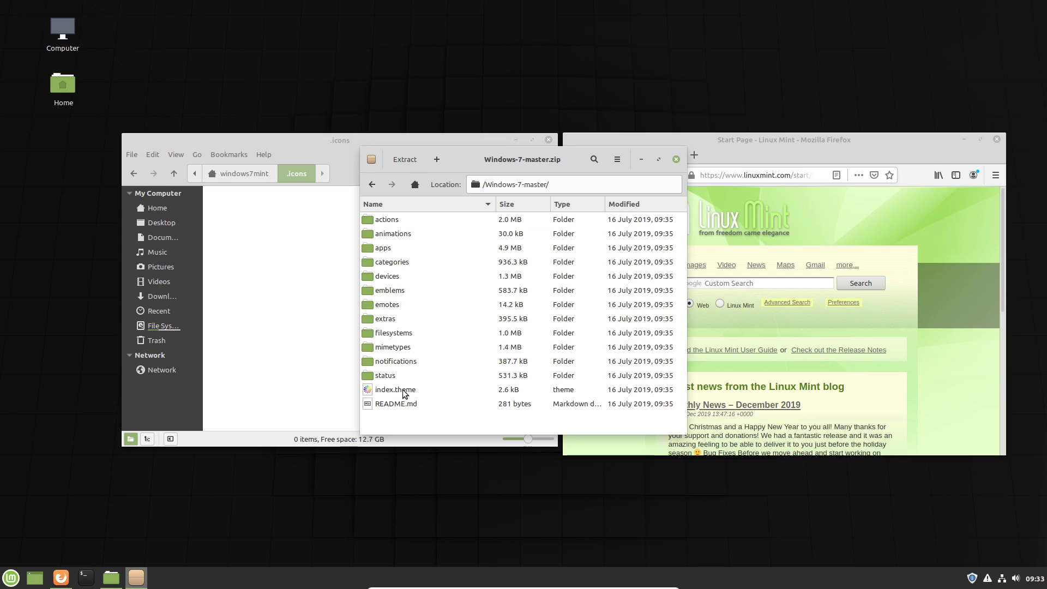
click(372, 184)
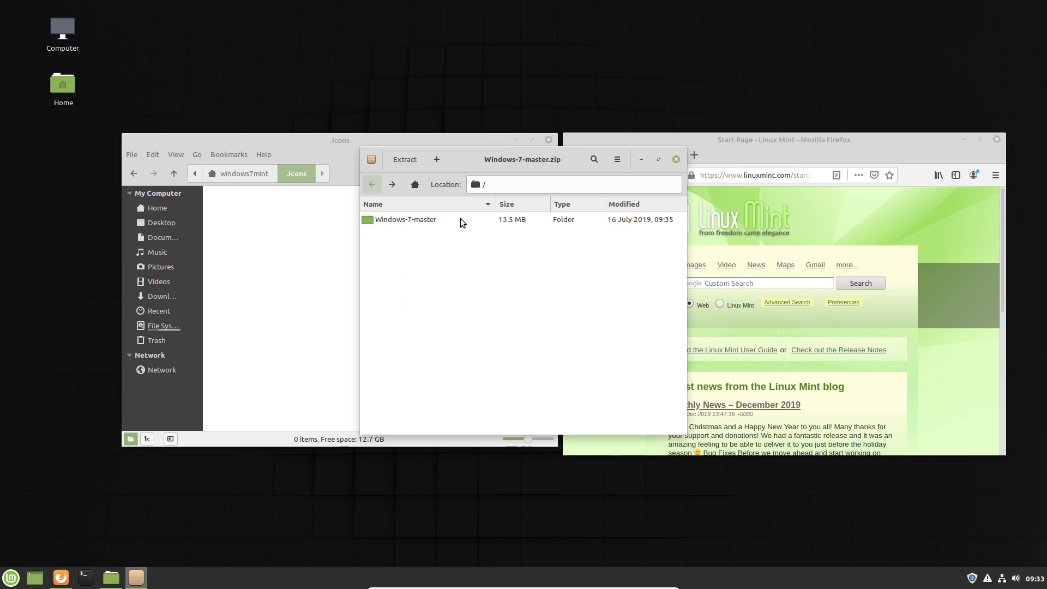
drag(421, 222, 319, 280)
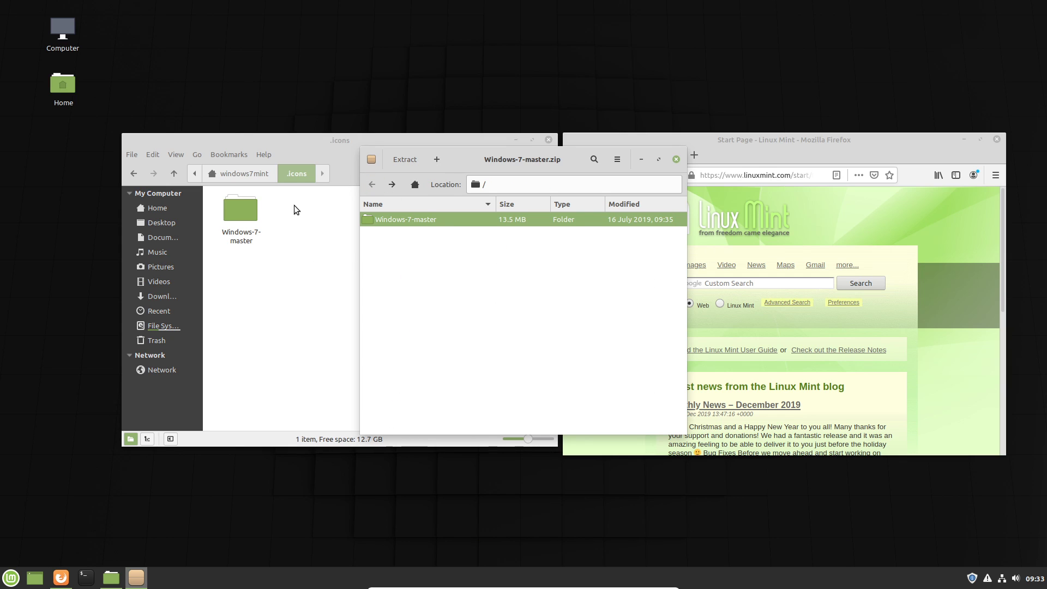
click(676, 159)
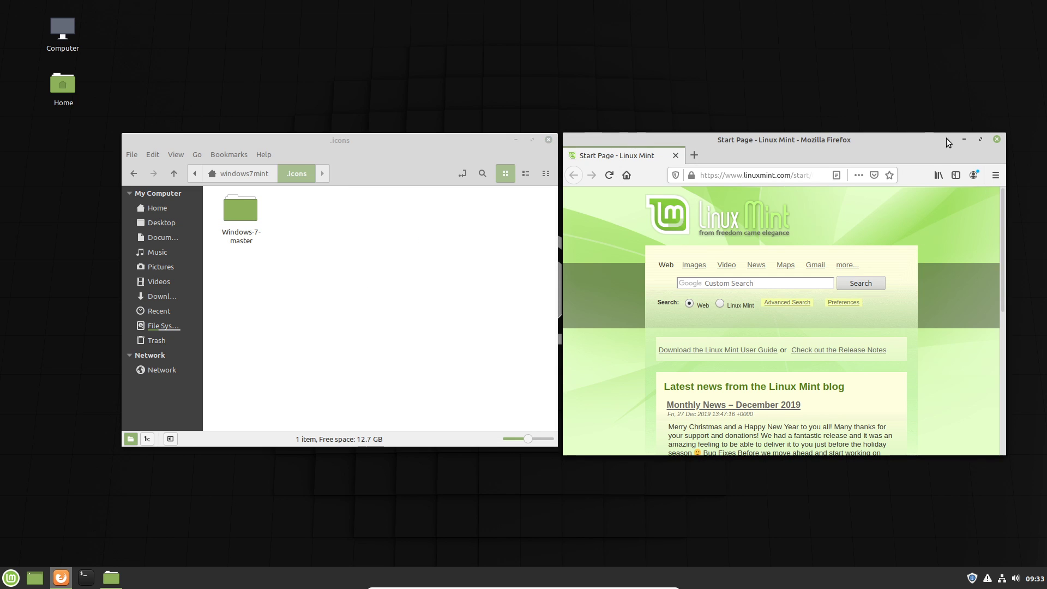
Close the file manager and launch Themes by searching 'theme' in the menu.
click(548, 140)
key(super)
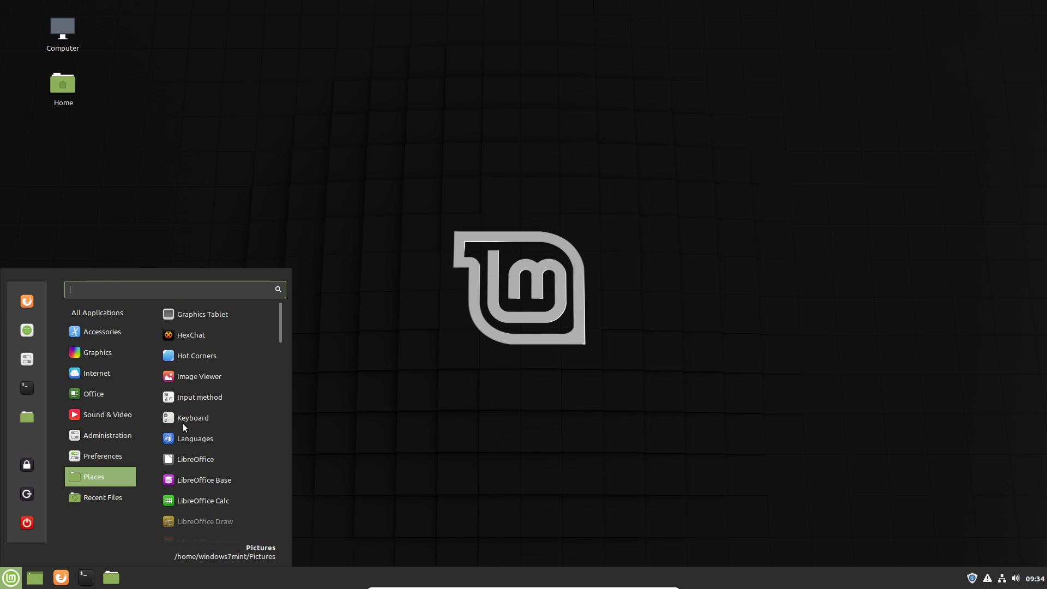
text(ththem)
key(BackSpace)
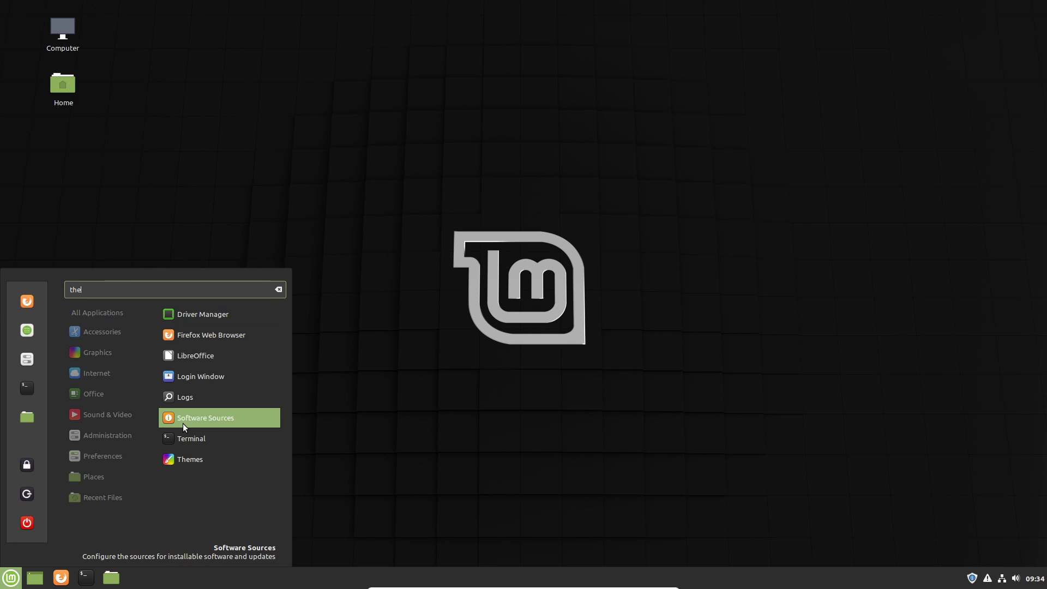
text(mes)
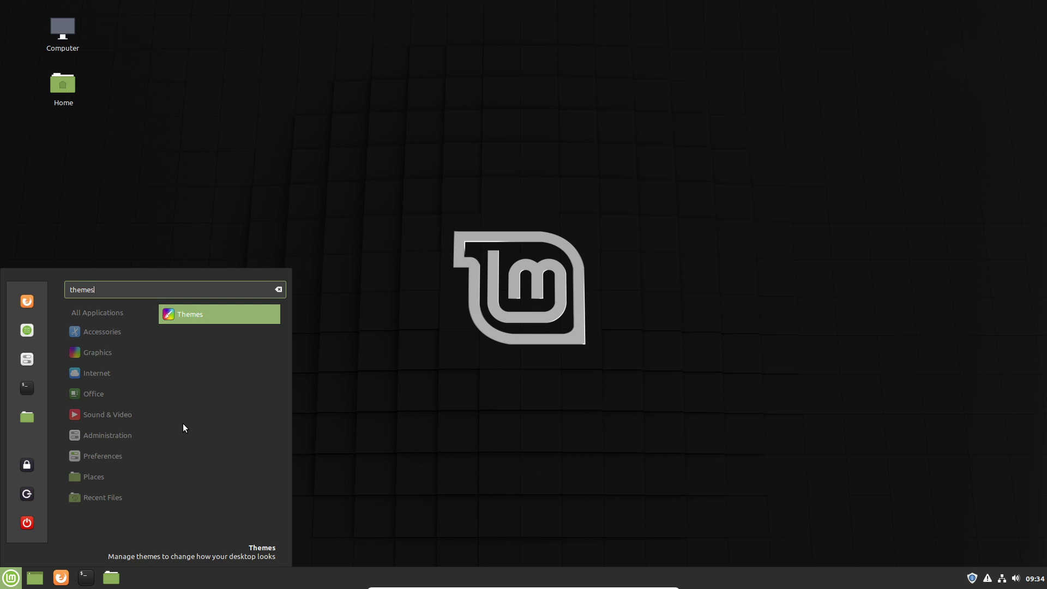
key(Return)
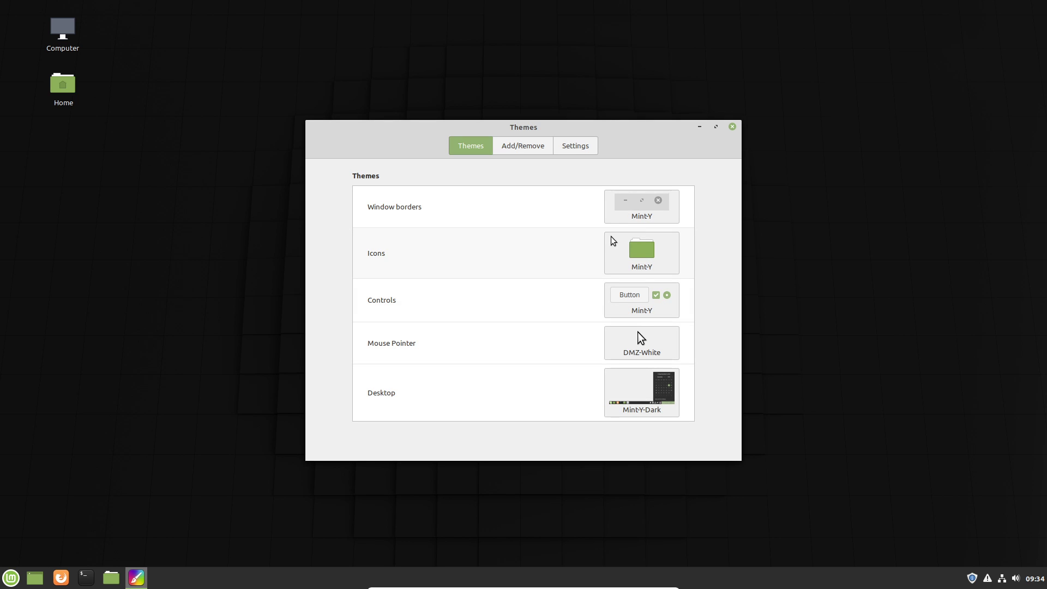
Set window borders to Windows-Vista-1.0 and icons to Windows-7-master.
click(635, 206)
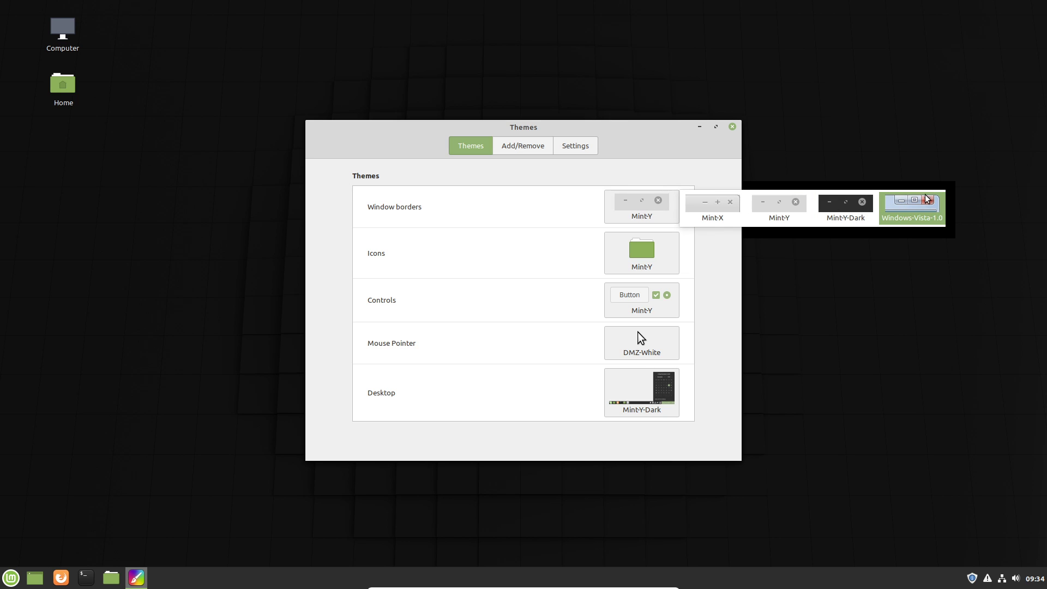
click(913, 213)
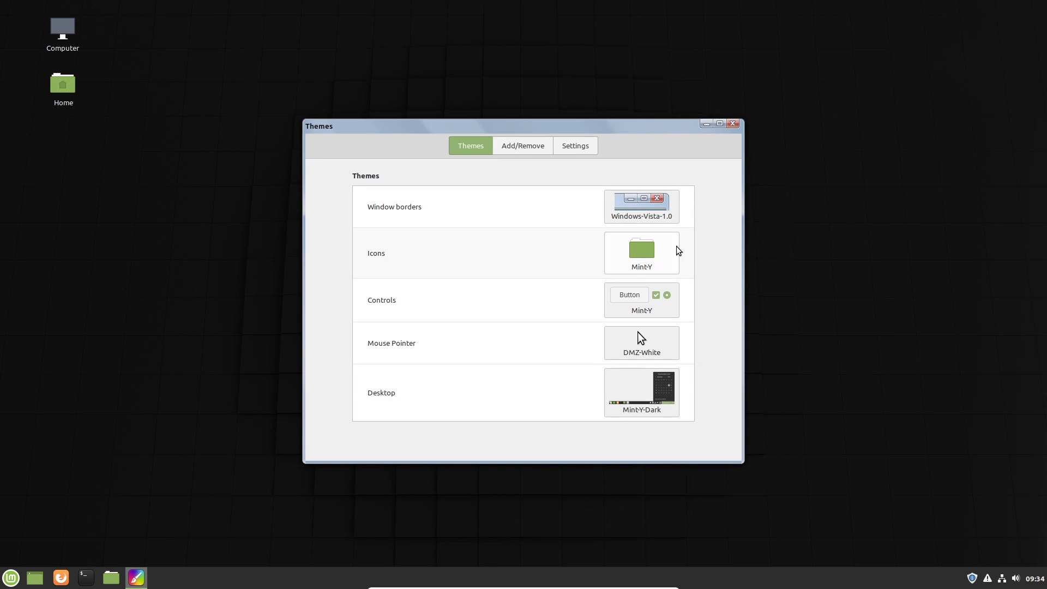
click(634, 258)
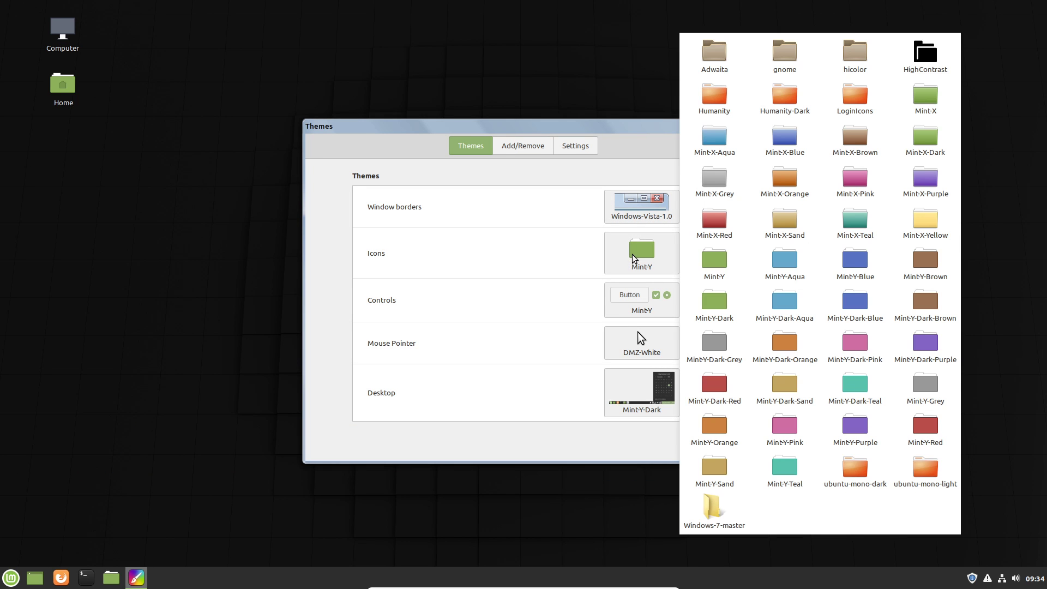
click(717, 517)
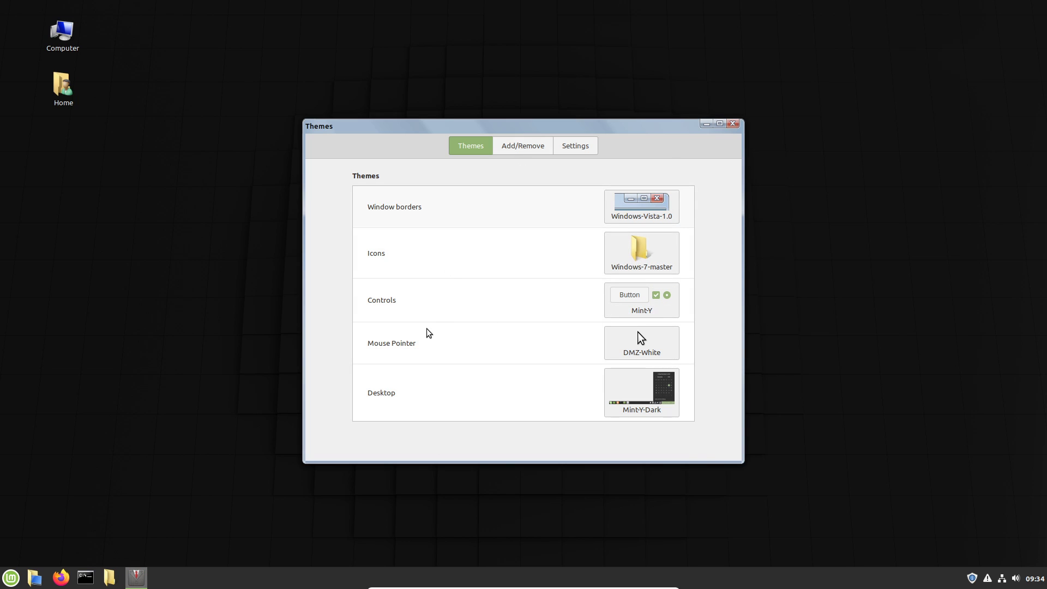
Set both the Controls and Desktop themes to Windows-7-2.0.
click(625, 308)
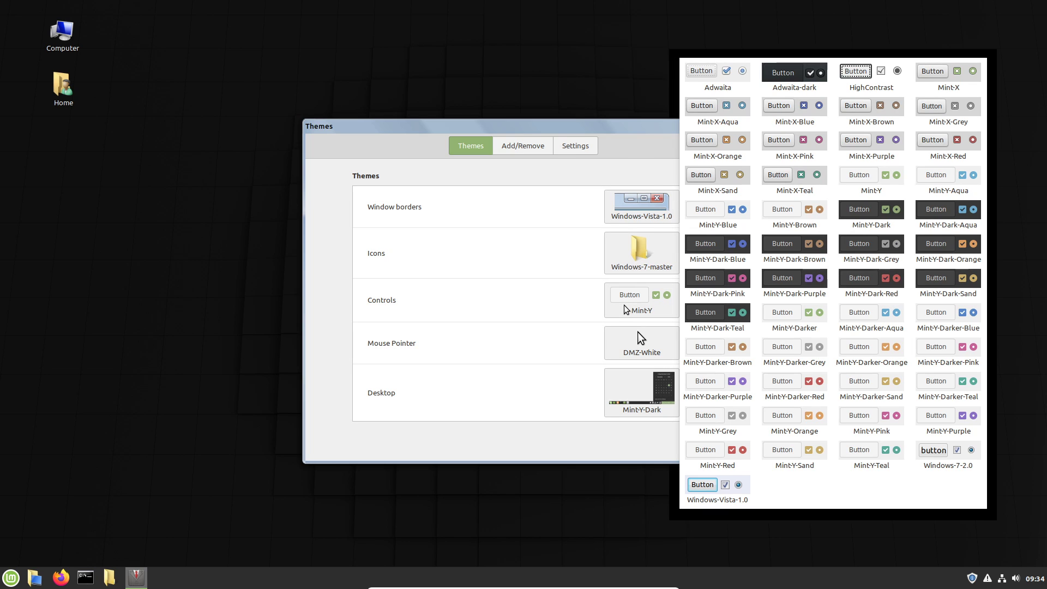
click(949, 447)
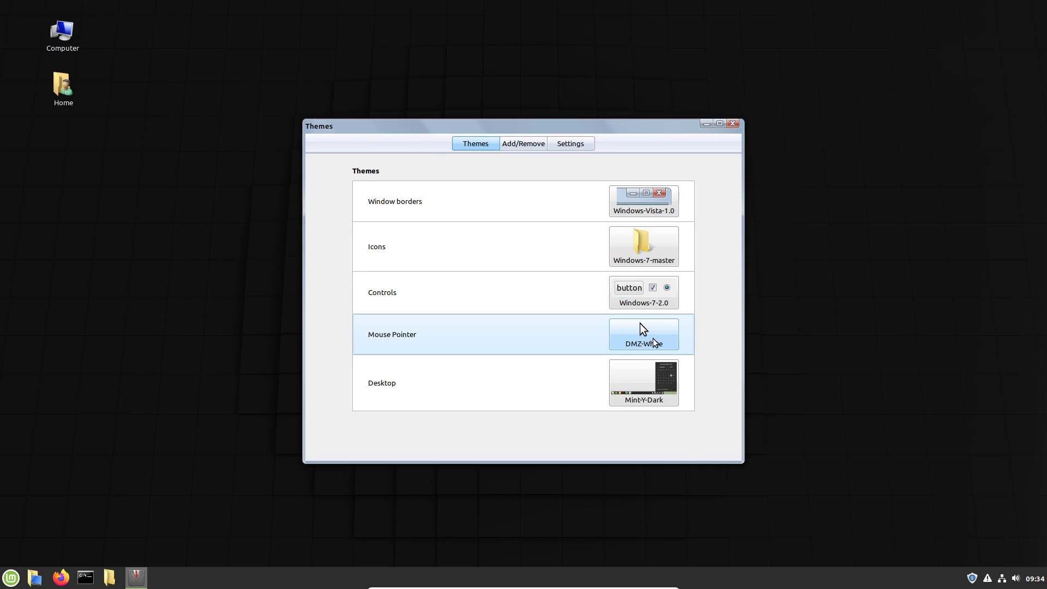
click(641, 385)
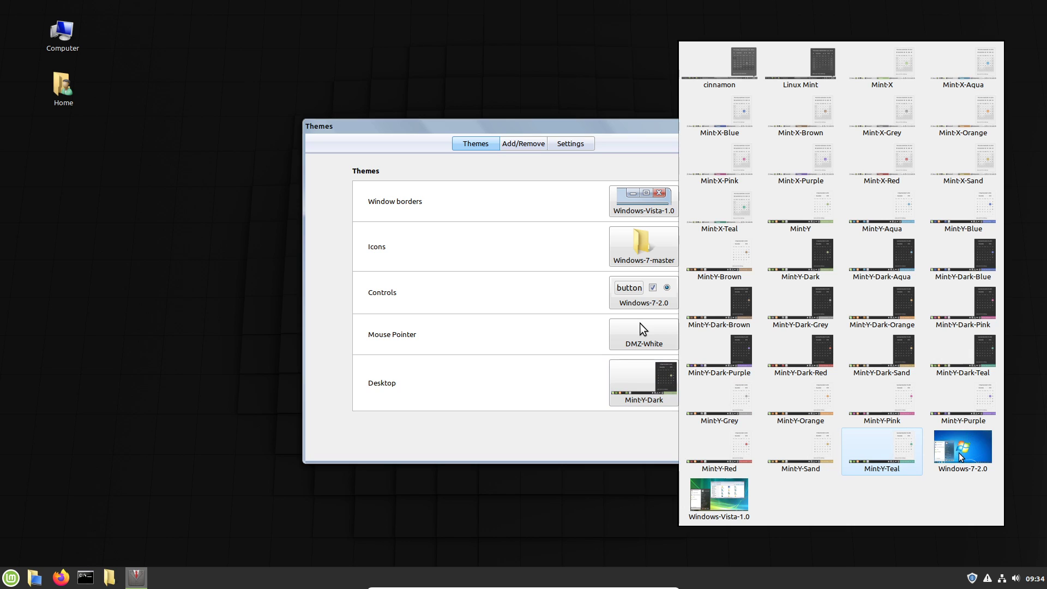
click(717, 507)
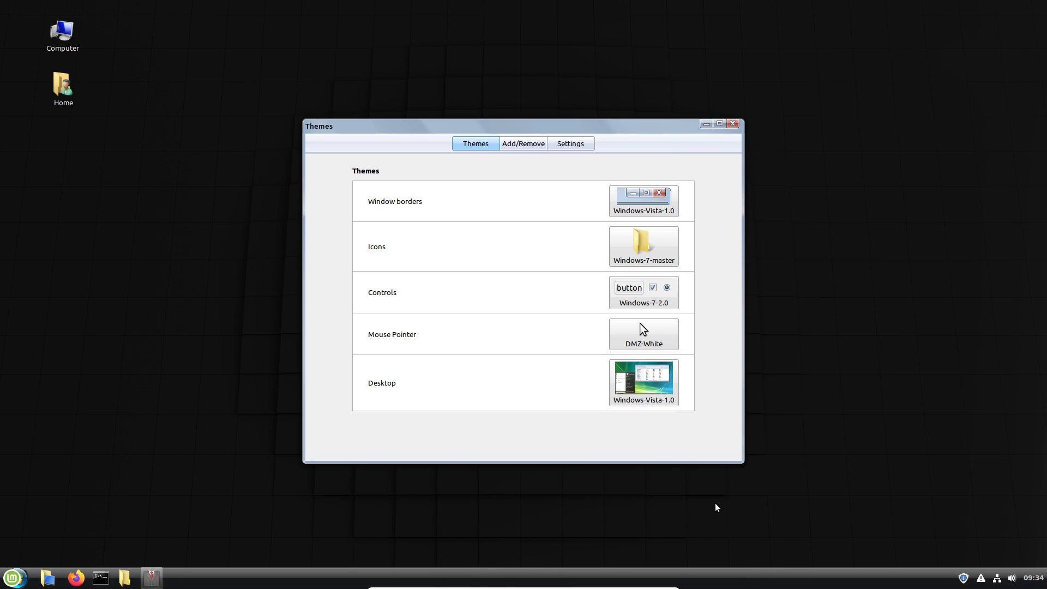
click(633, 380)
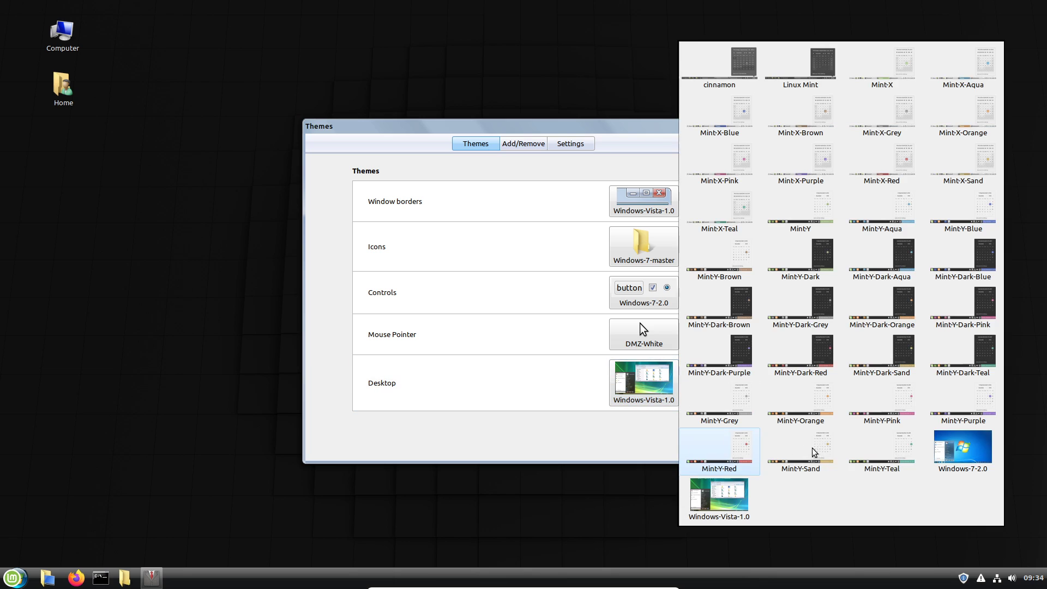
click(962, 451)
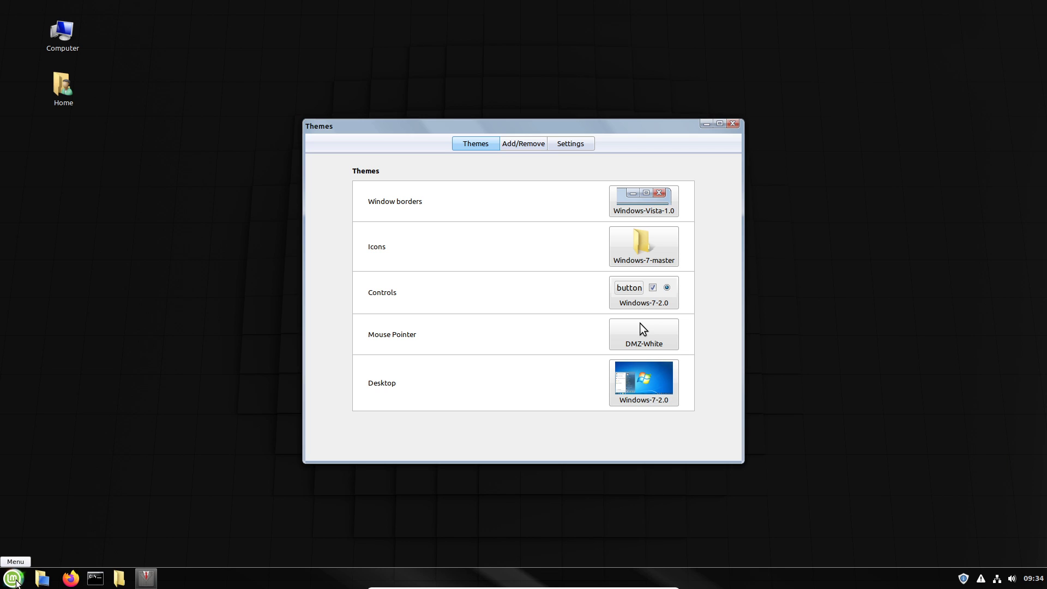
Open the Menu applet's settings and choose cinnamon-symbolic as its icon.
right_click(16, 583)
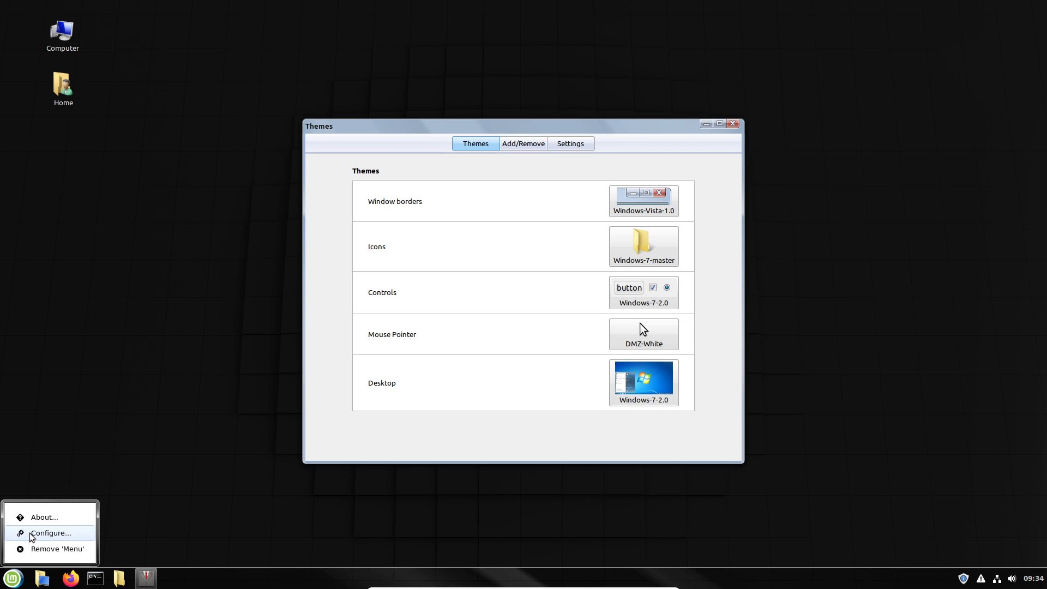
click(30, 534)
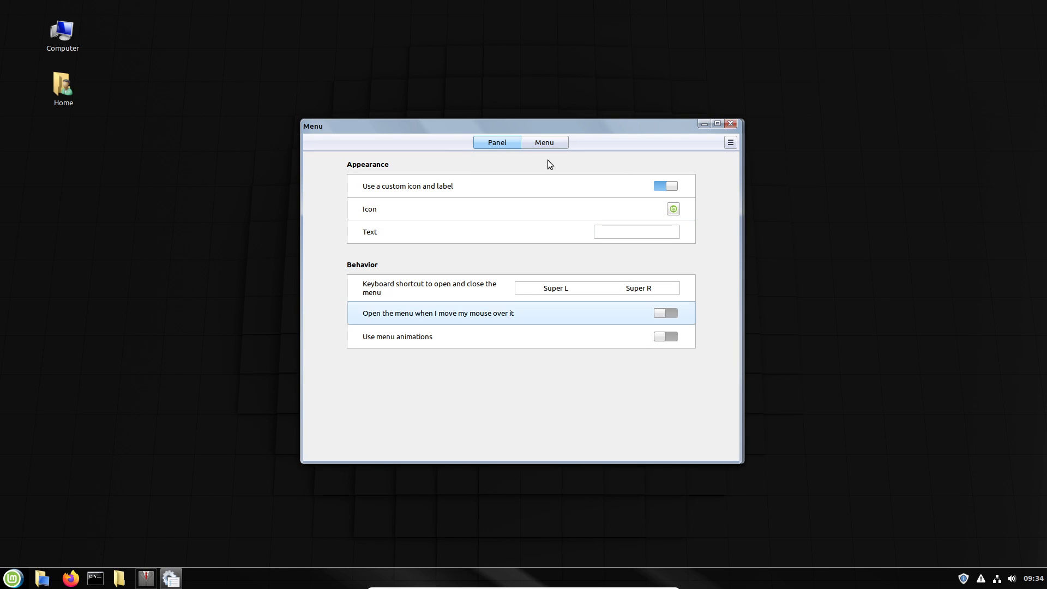
drag(511, 126, 158, 188)
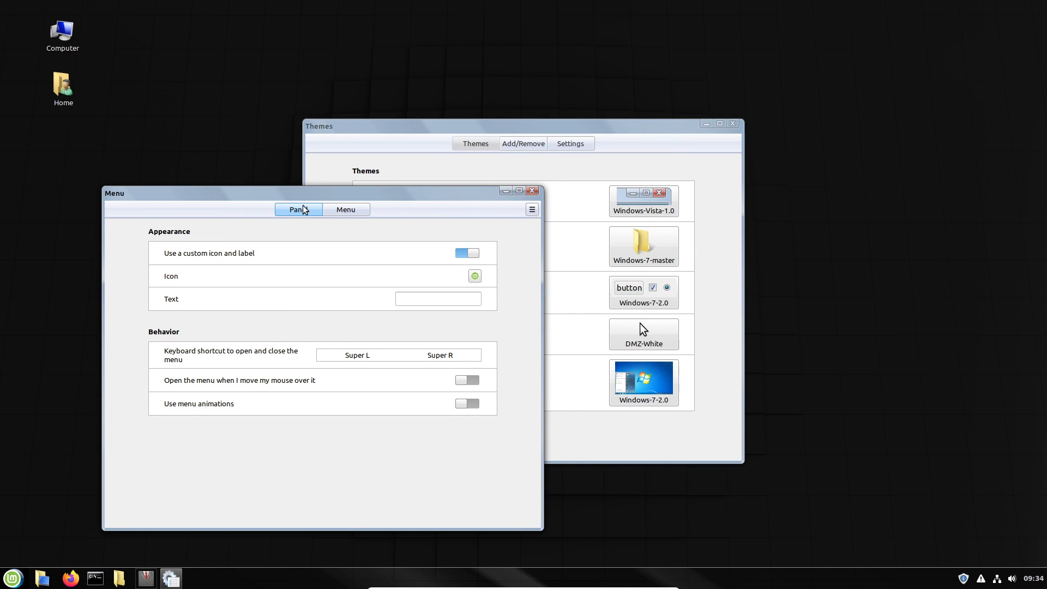
click(475, 276)
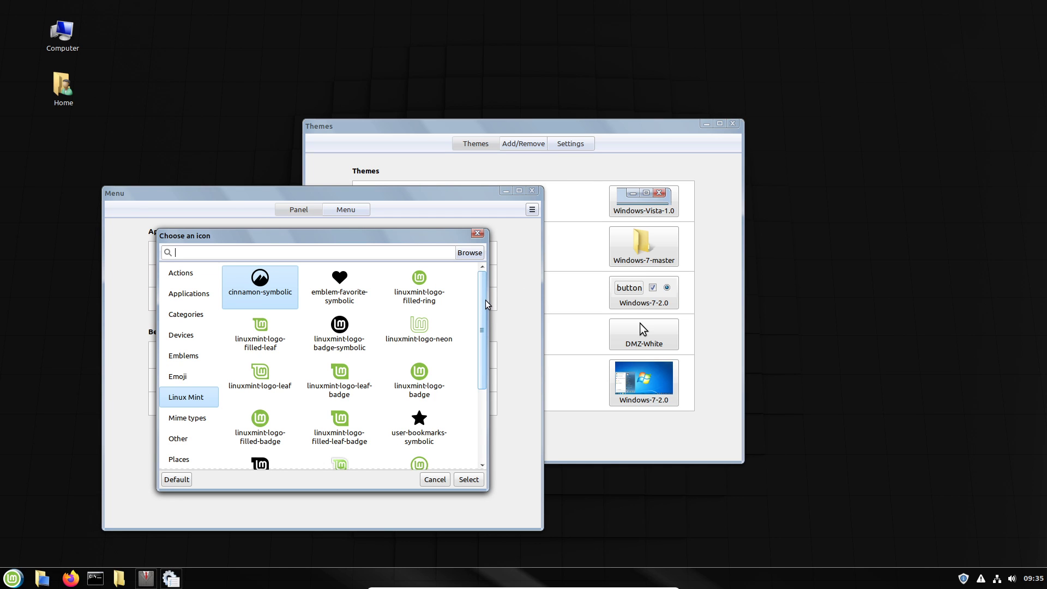
drag(481, 330, 481, 402)
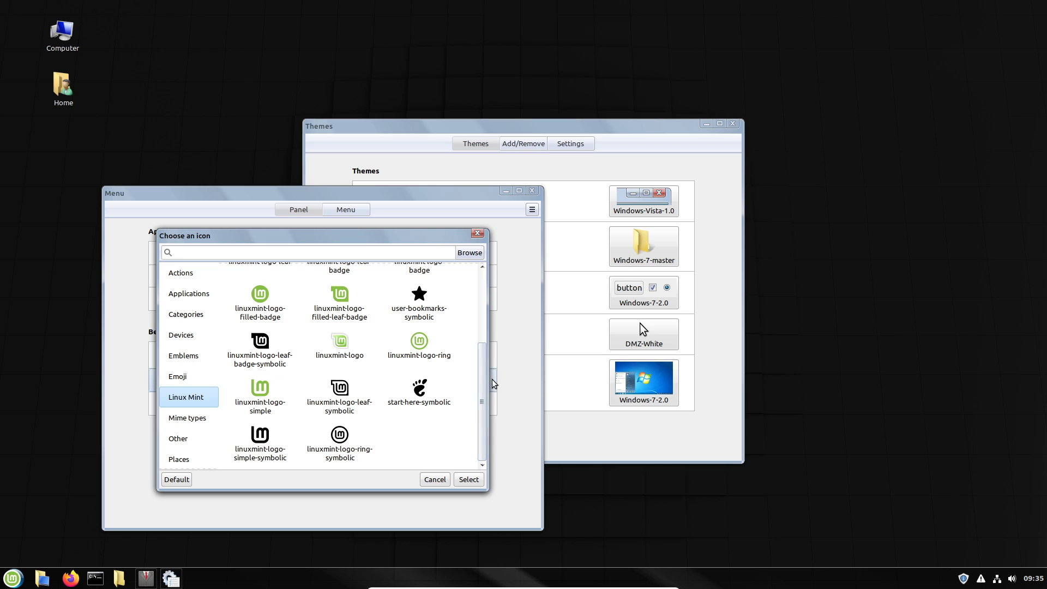
scroll(482, 397, up, 3)
scroll(482, 397, down, 5)
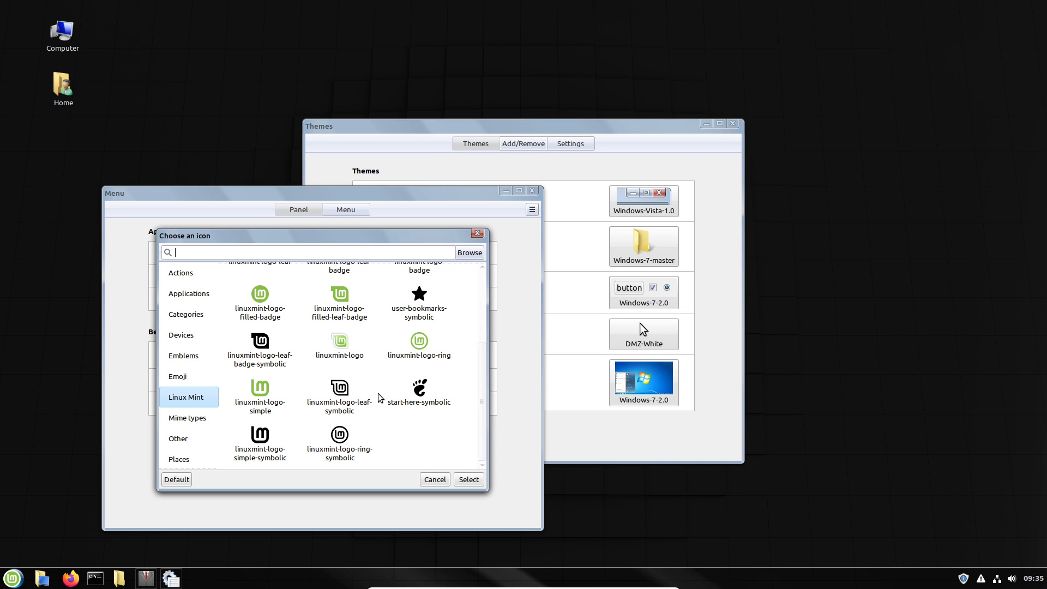
drag(482, 371, 483, 298)
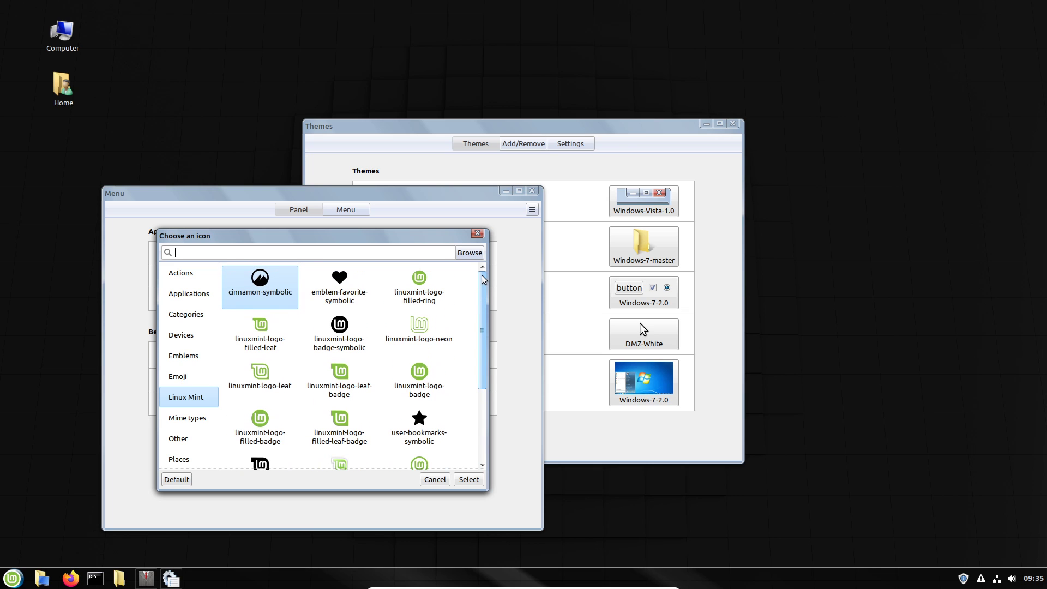
double_click(263, 287)
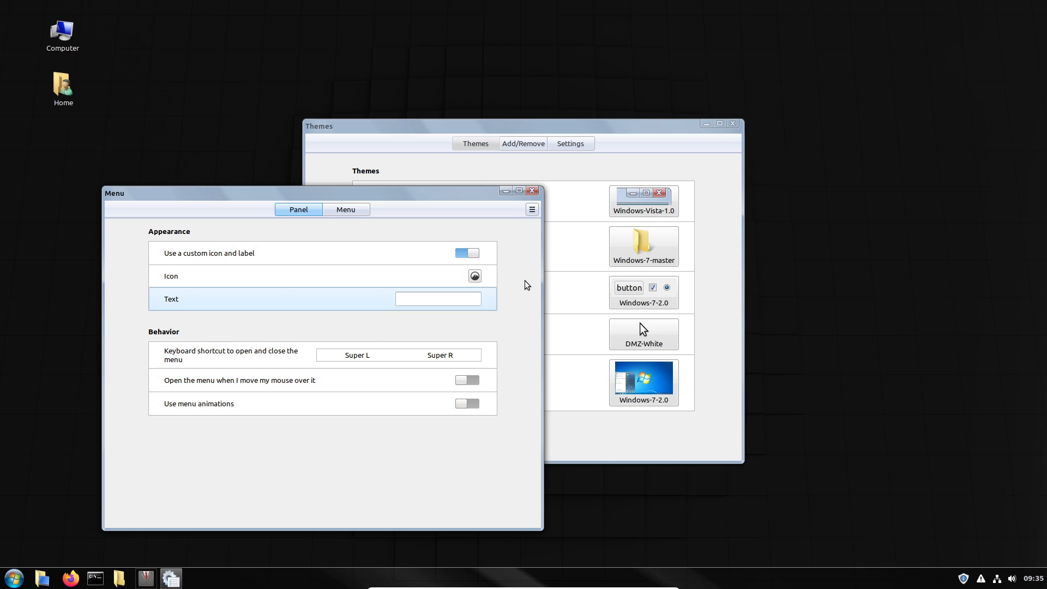
Try star and Mint-logo icons, settle back on cinnamon-symbolic, and close the settings.
click(475, 276)
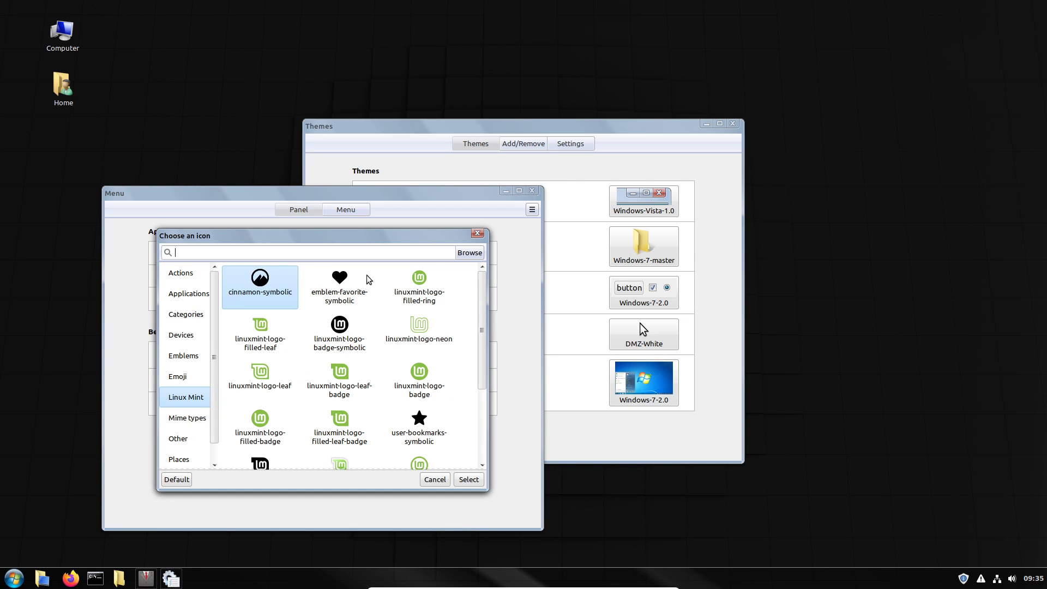
click(474, 237)
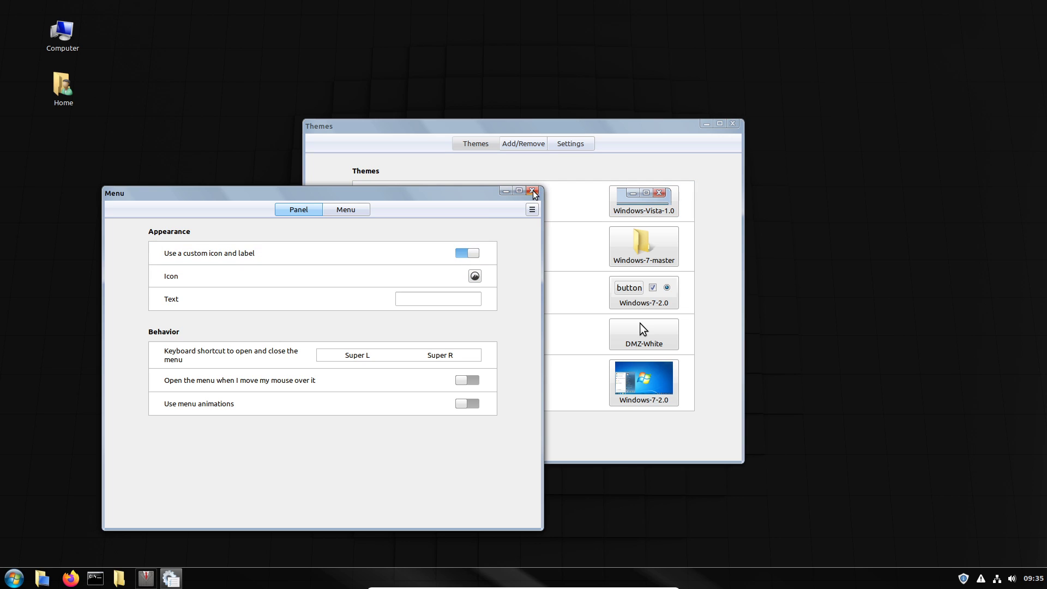
click(475, 276)
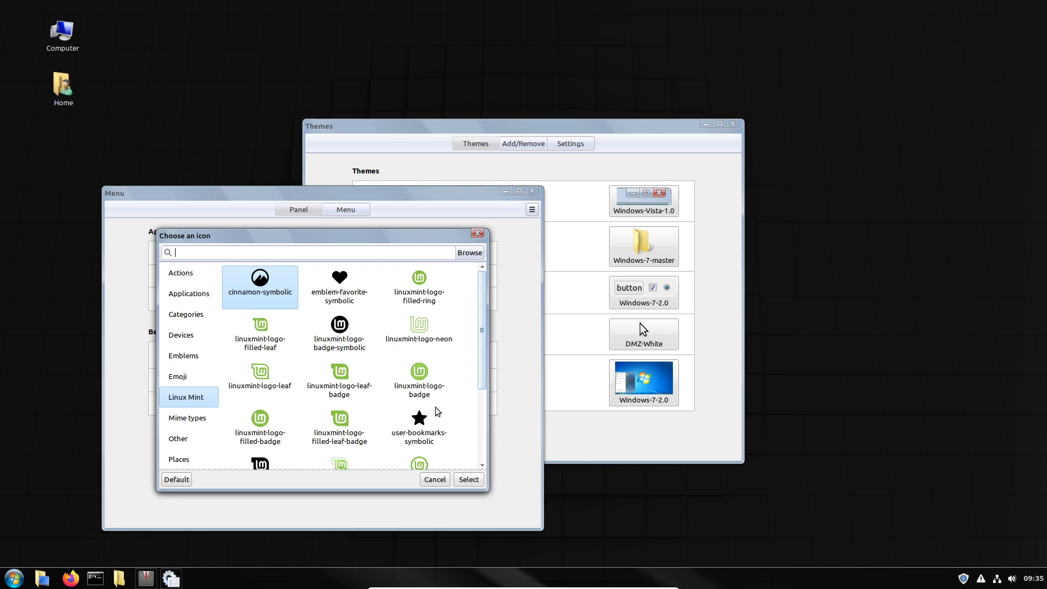
double_click(420, 417)
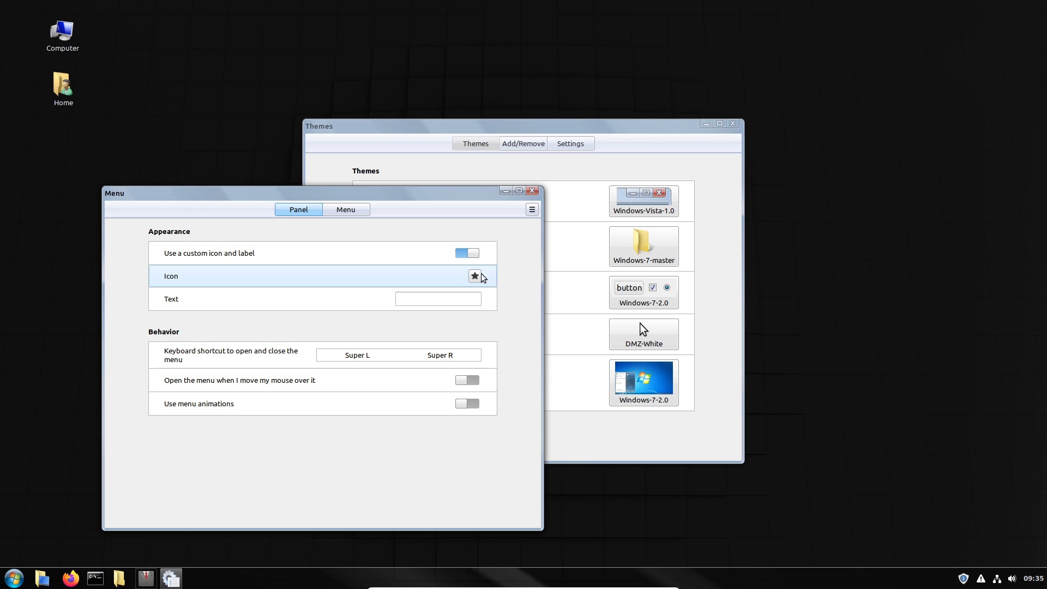
click(475, 275)
double_click(339, 327)
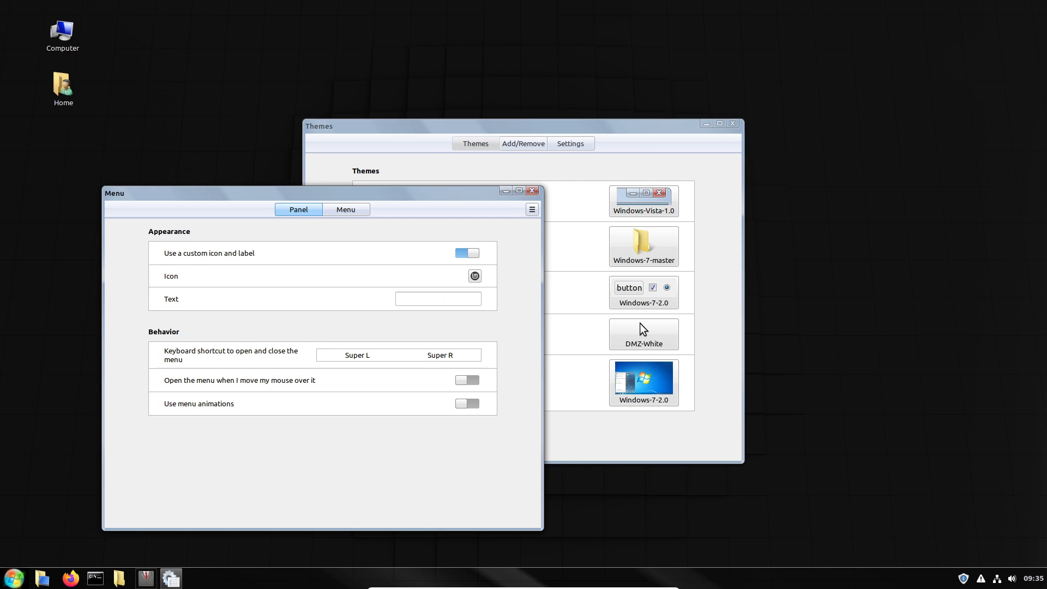
click(475, 275)
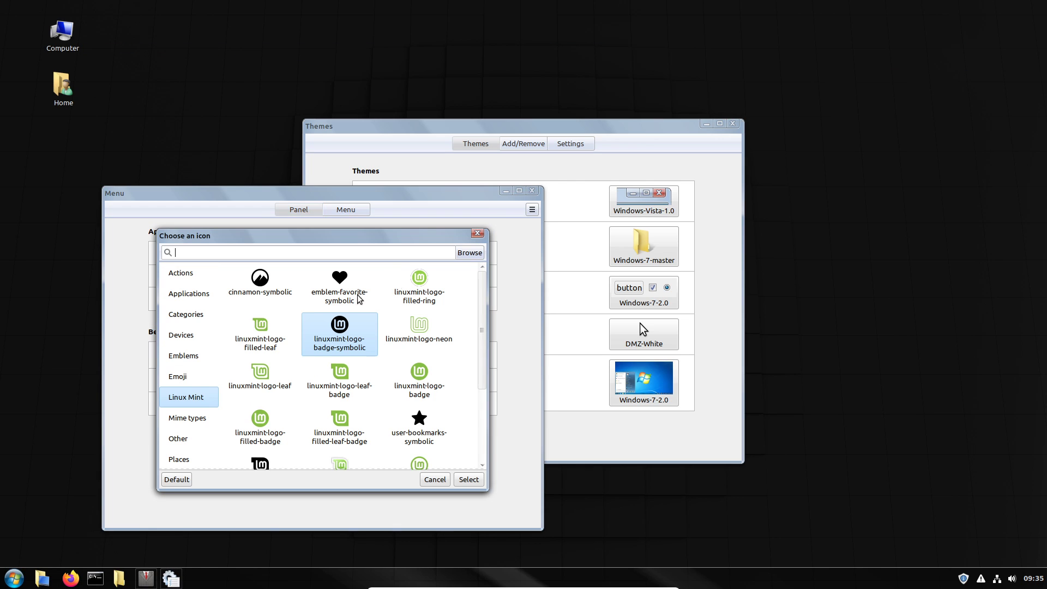
double_click(406, 281)
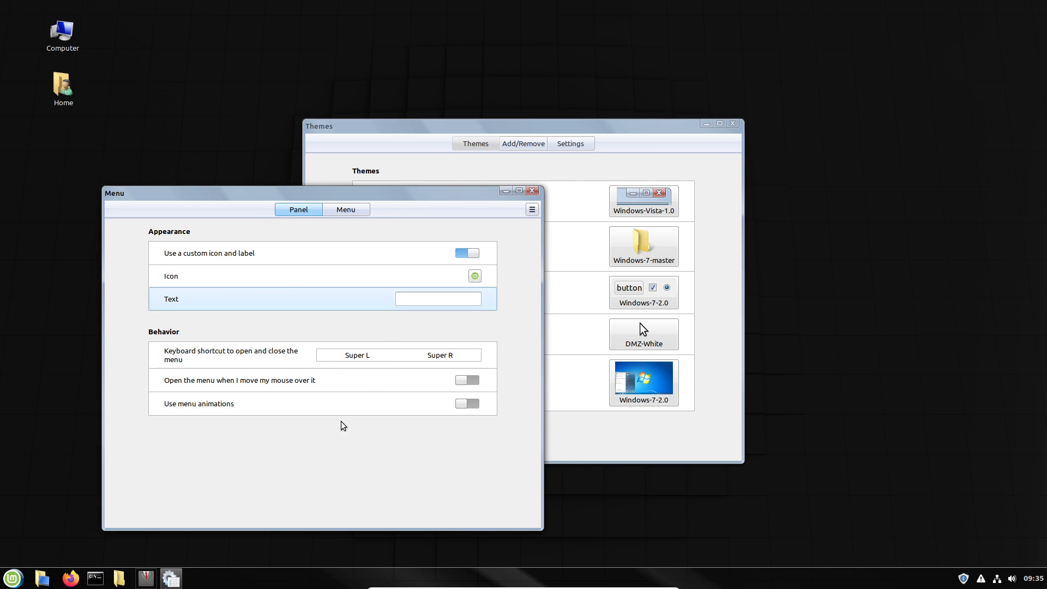
click(474, 276)
double_click(246, 282)
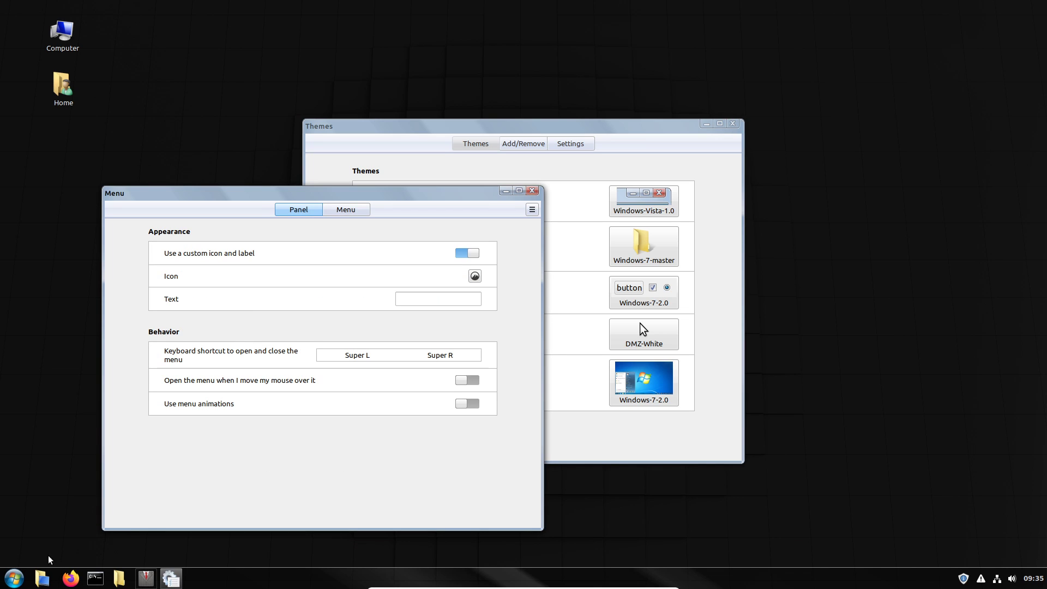
click(530, 191)
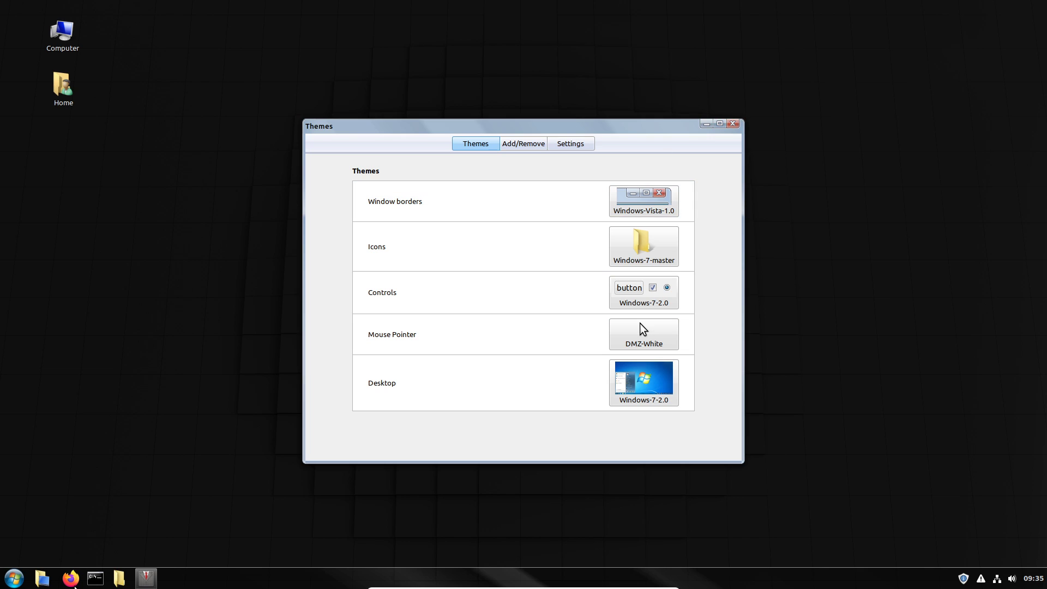
Launch Firefox, centre its window, and replace the start page with a new tab.
click(71, 578)
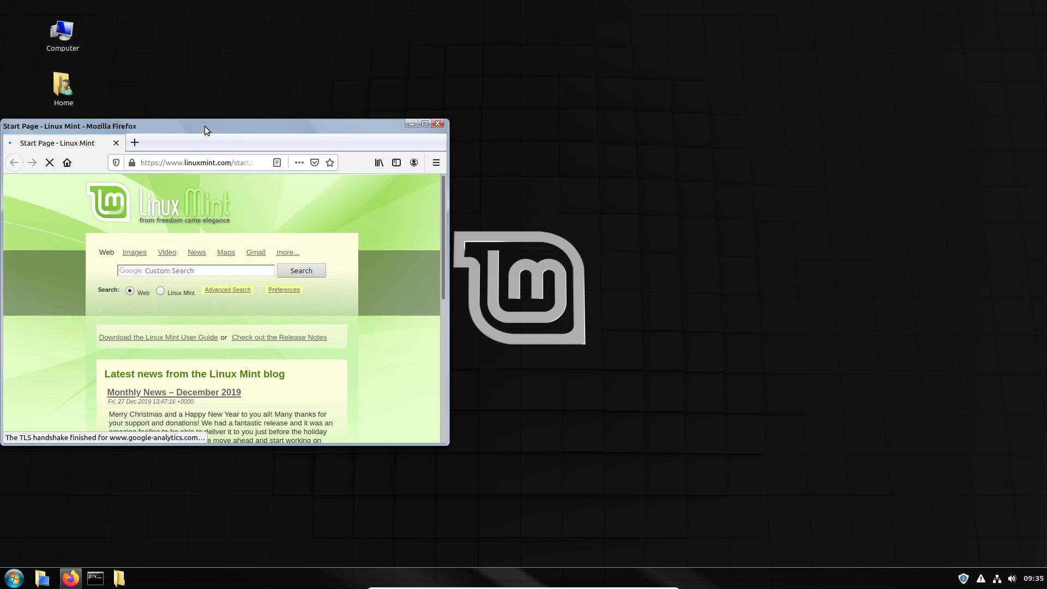
drag(205, 129, 409, 137)
click(336, 153)
click(319, 153)
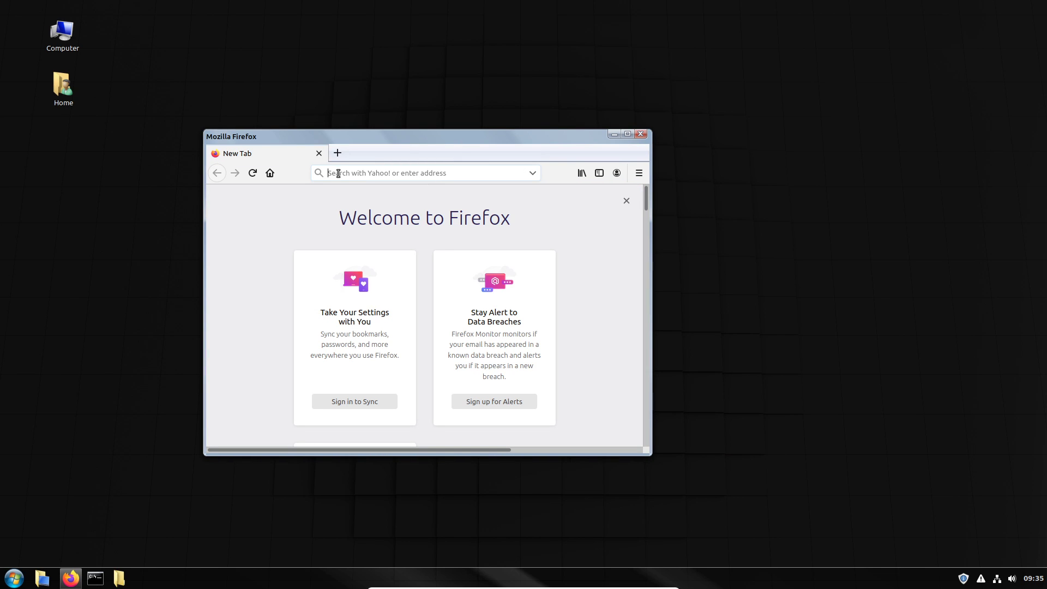
Enter 'default windows 7 desktop background' in the address bar.
click(378, 172)
text(defult wing)
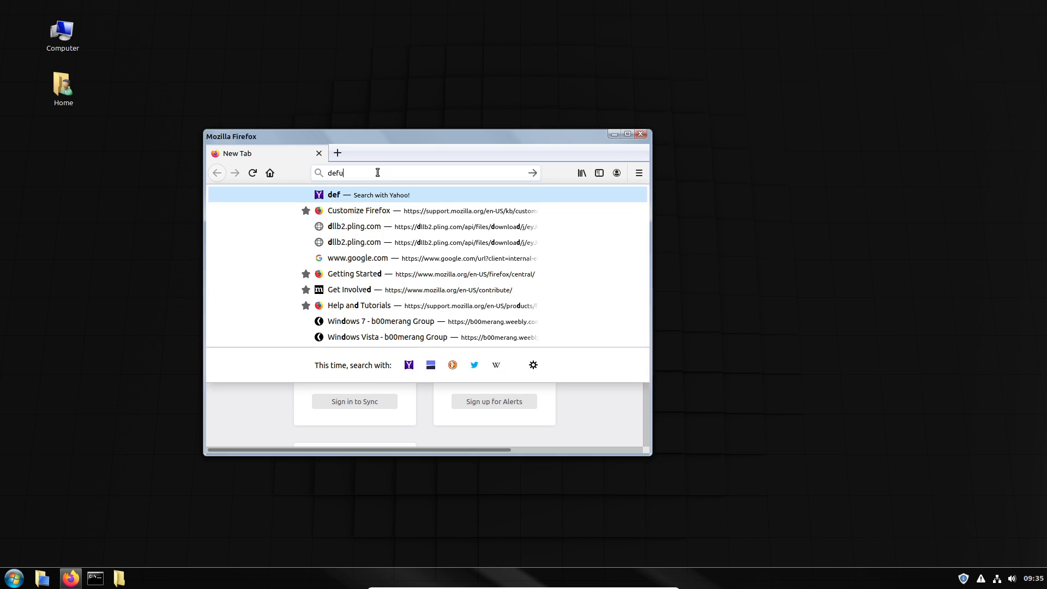
key(BackSpace)
key(BackSpace)
key(BackSpace)
key(BackSpace)
key(BackSpace)
key(BackSpace)
key(BackSpace)
key(BackSpace)
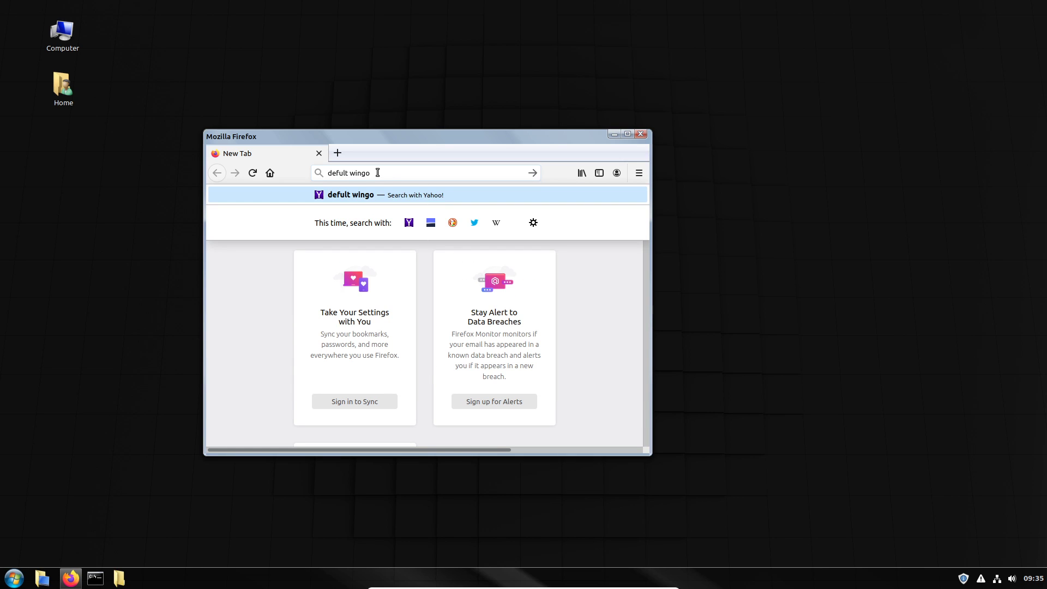
text(aul)
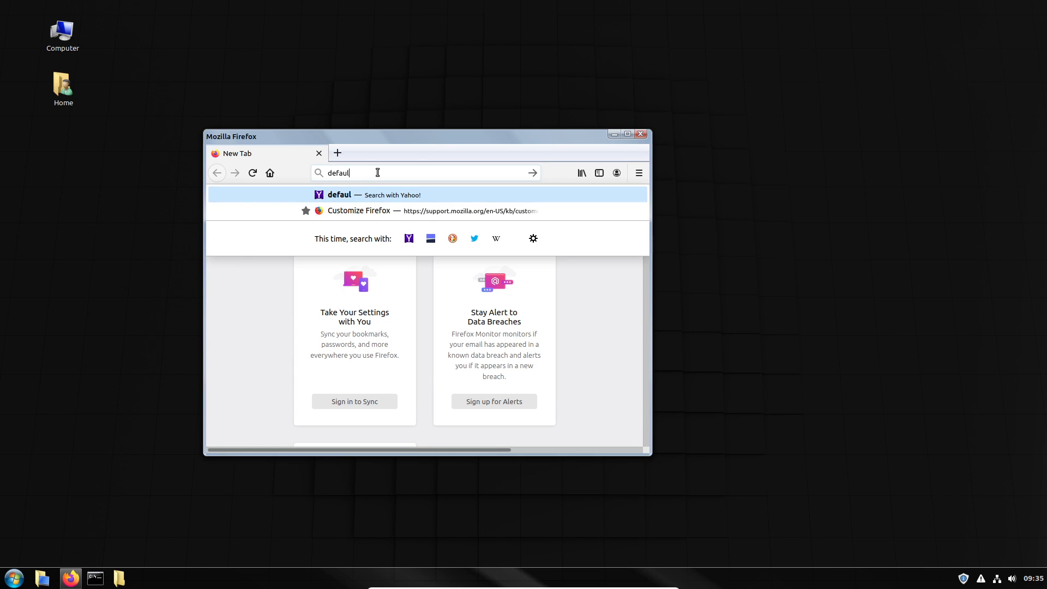
text(t windows 7)
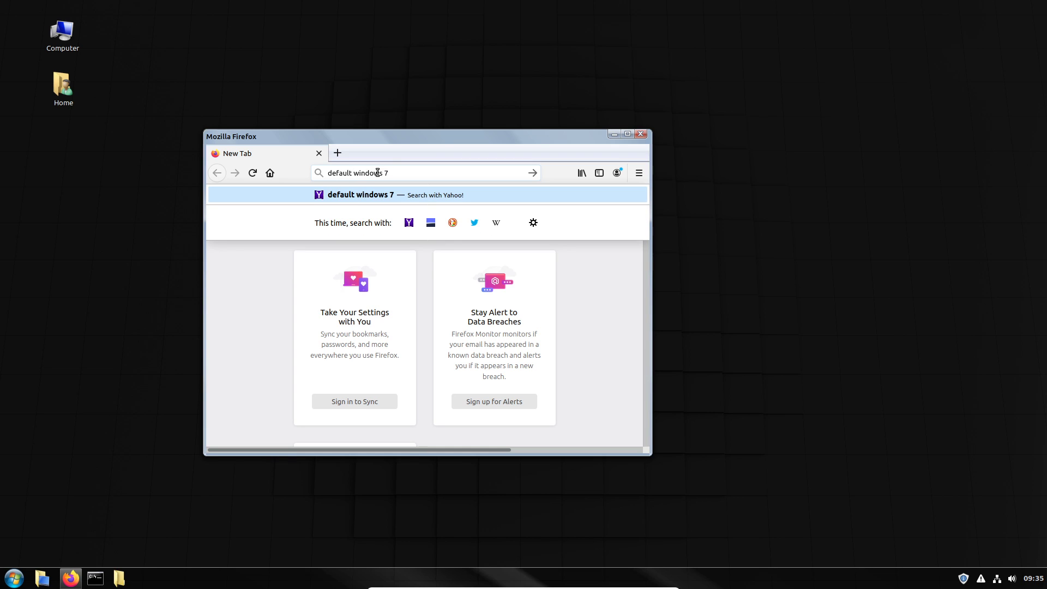
text( desktop background)
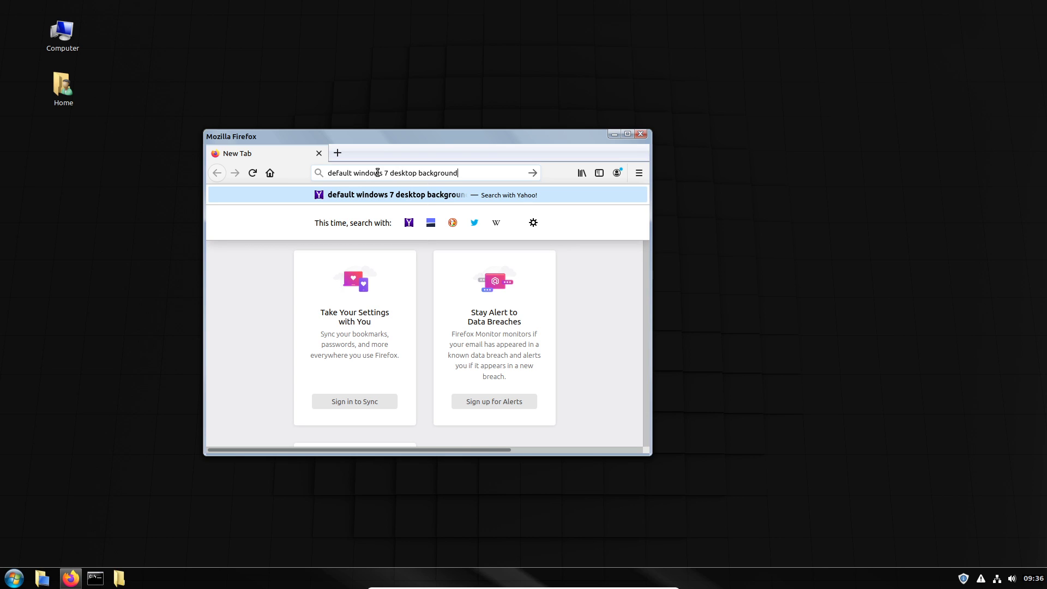
Search DuckDuckGo and open the first Windows 7 wallpaper in the image results.
click(451, 223)
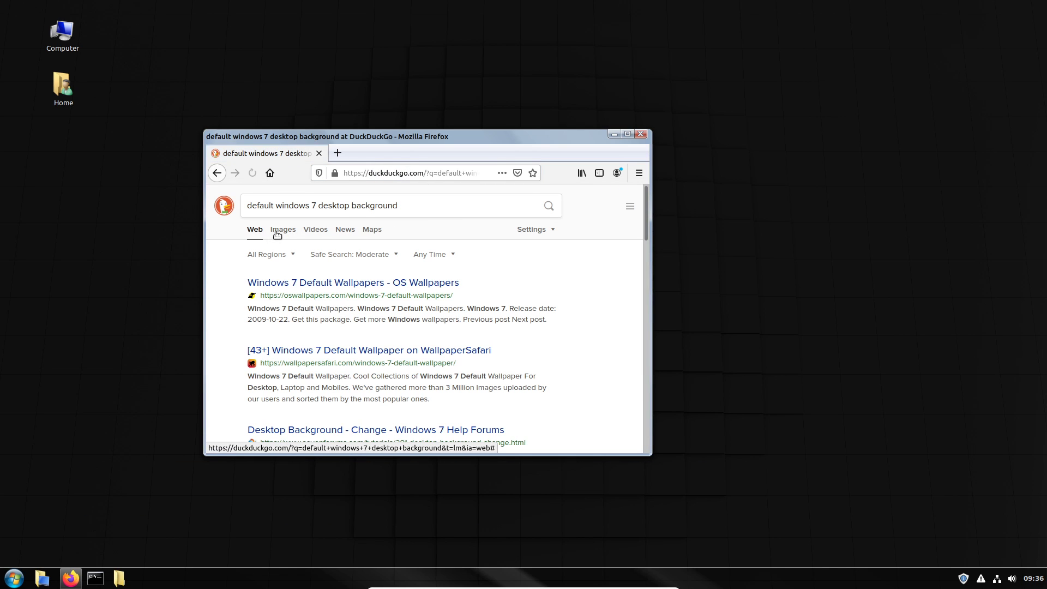
click(283, 229)
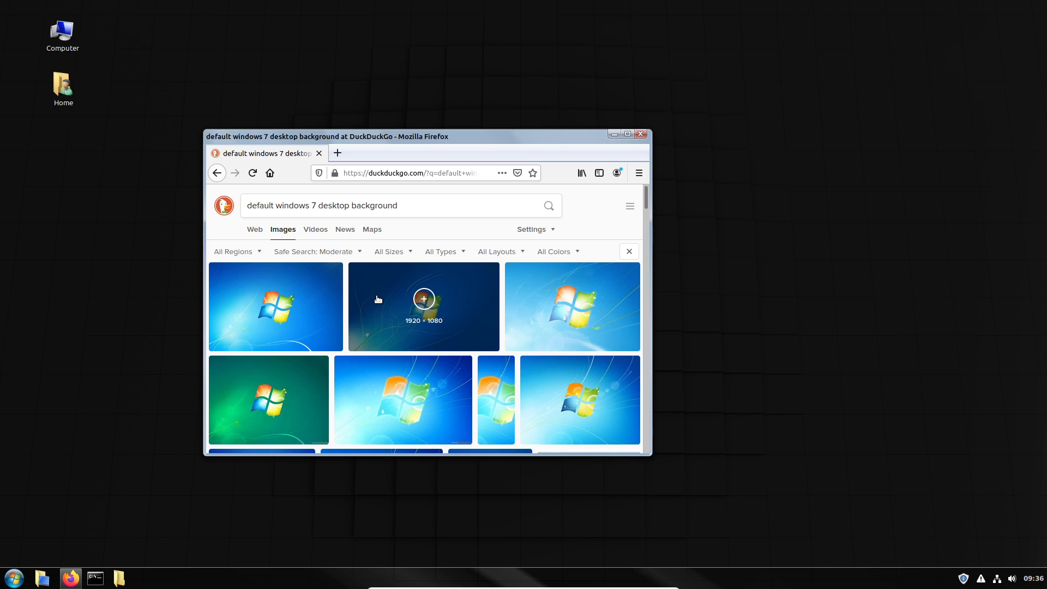
click(297, 303)
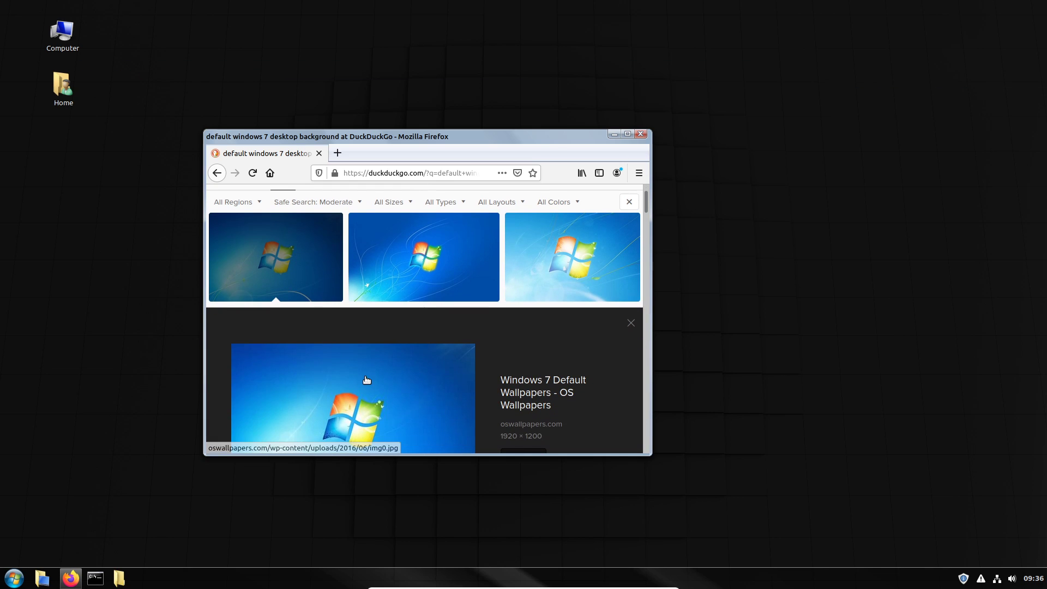
scroll(401, 347, down, 2)
Set the full-size wallpaper image as the desktop background, then close Firefox.
right_click(401, 347)
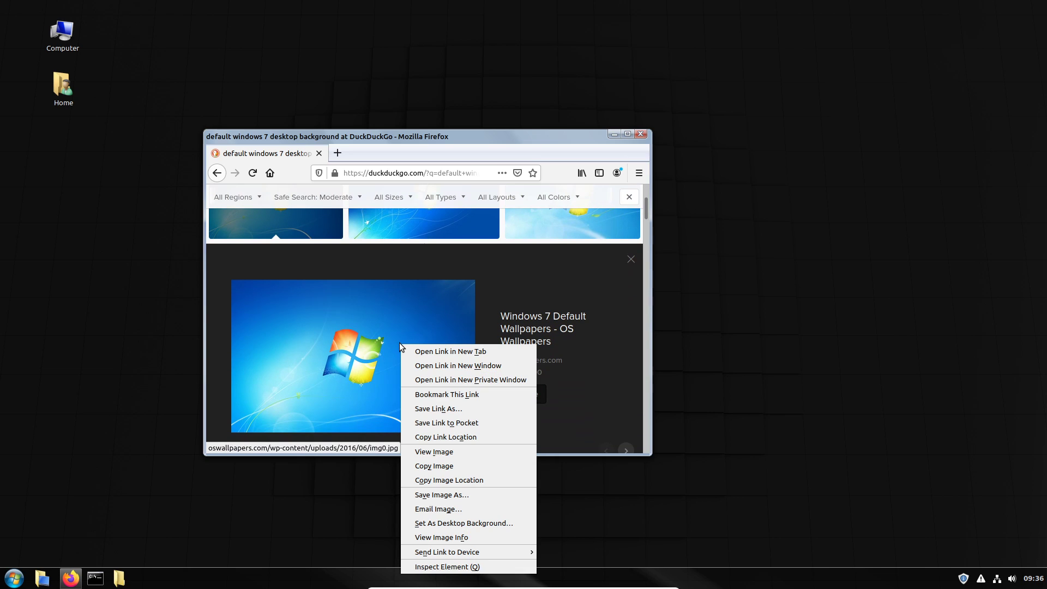
click(441, 451)
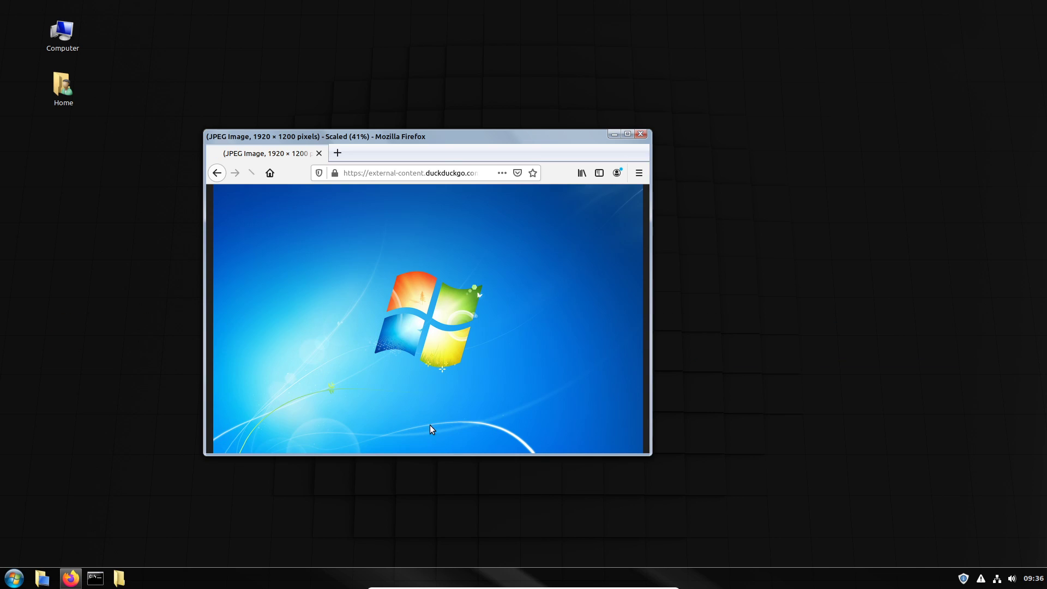
right_click(423, 308)
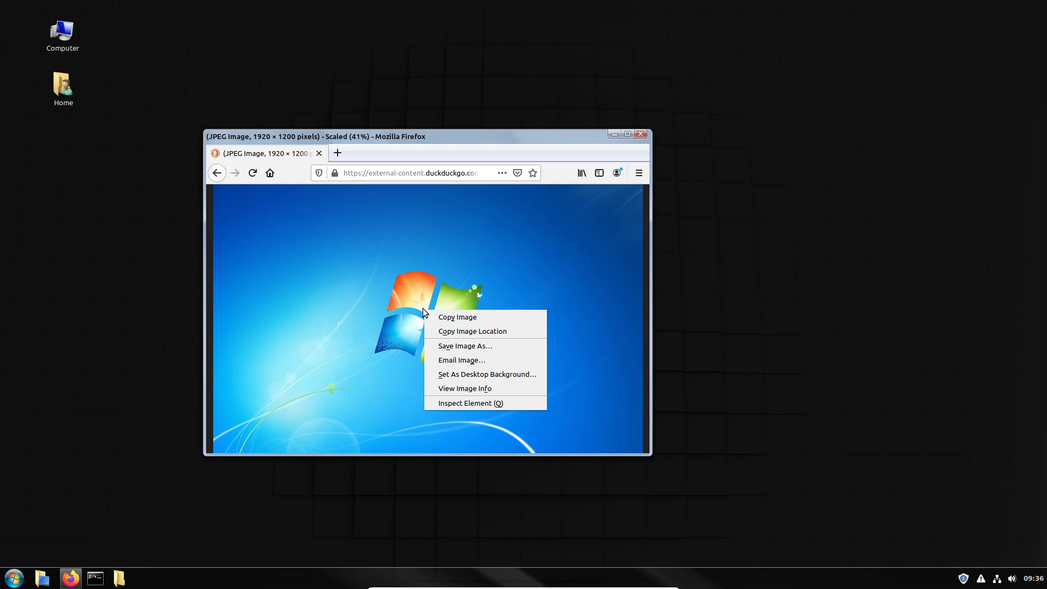
click(474, 374)
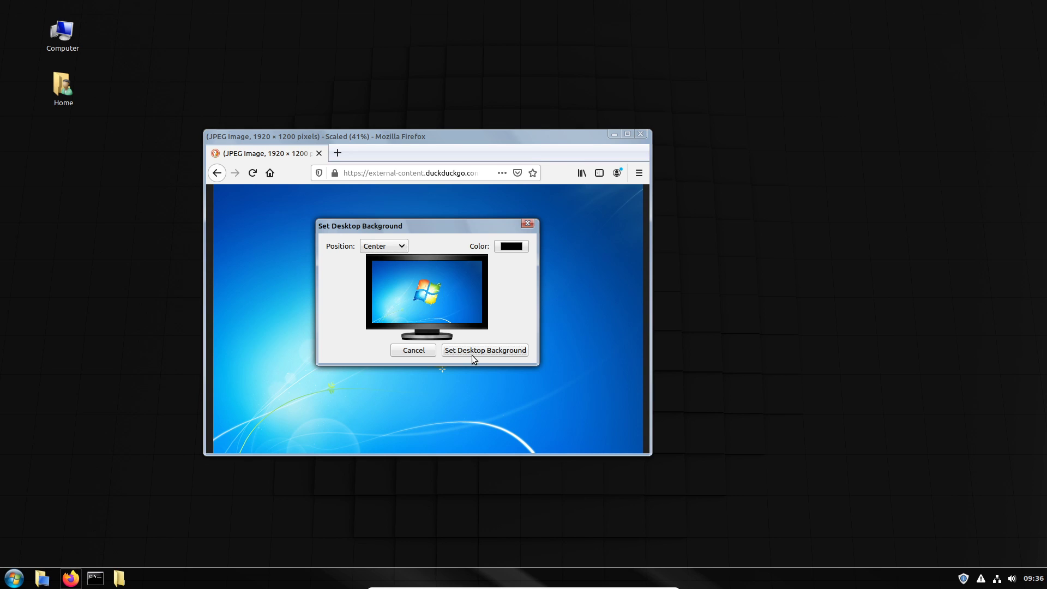
click(473, 350)
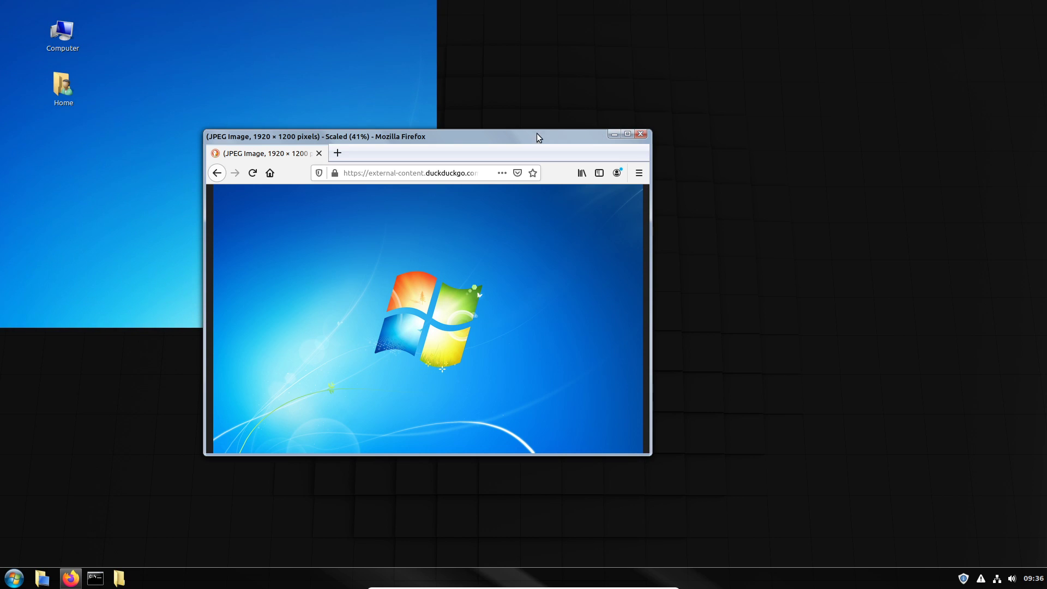
drag(536, 134, 478, 142)
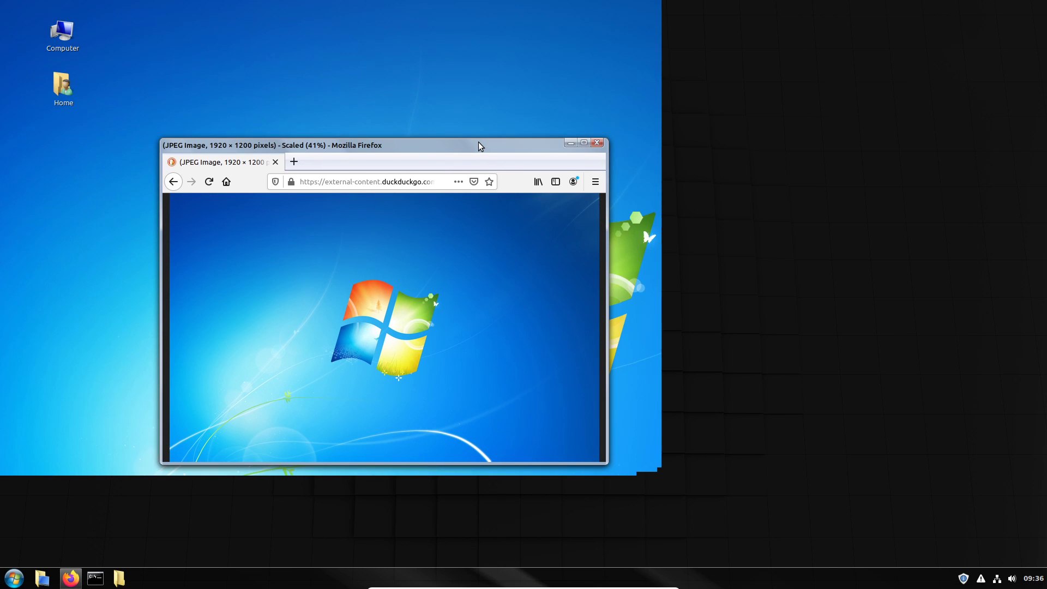
click(600, 143)
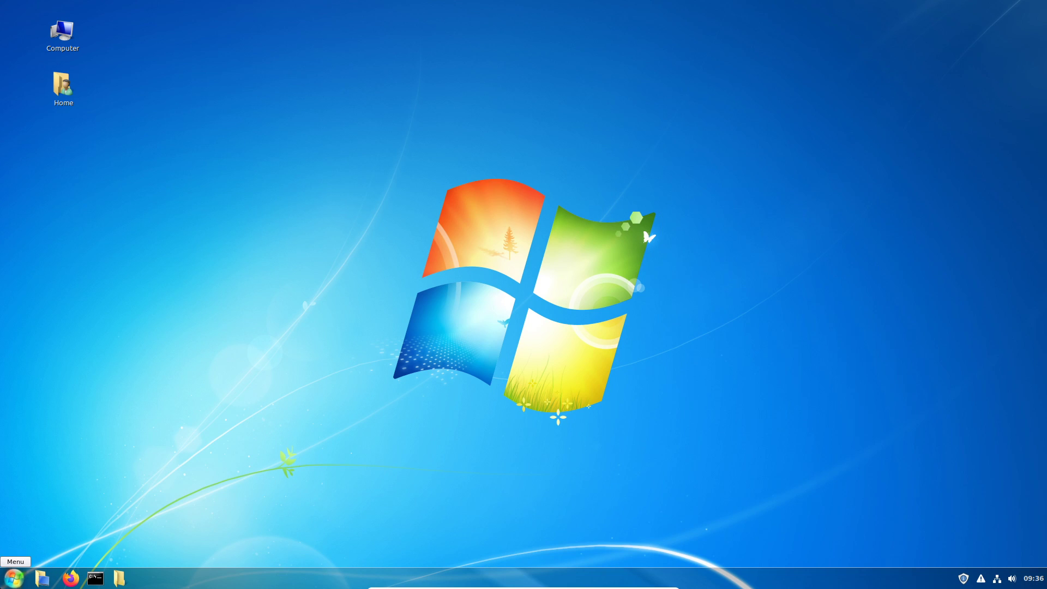
Open Themes via the menu search and set the Desktop theme to Windows-Vista-1.0.
click(13, 578)
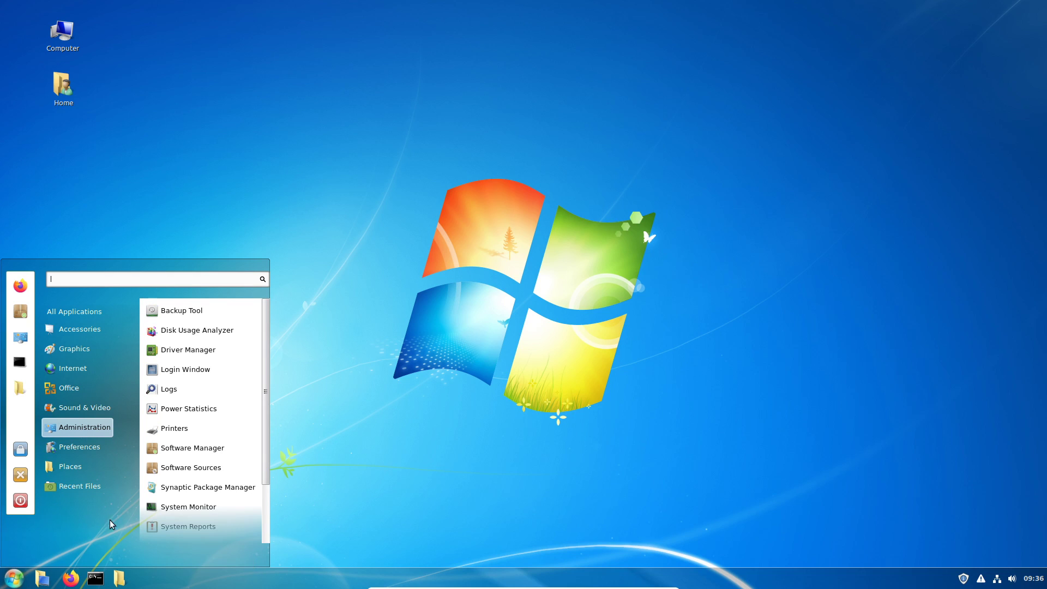
click(16, 576)
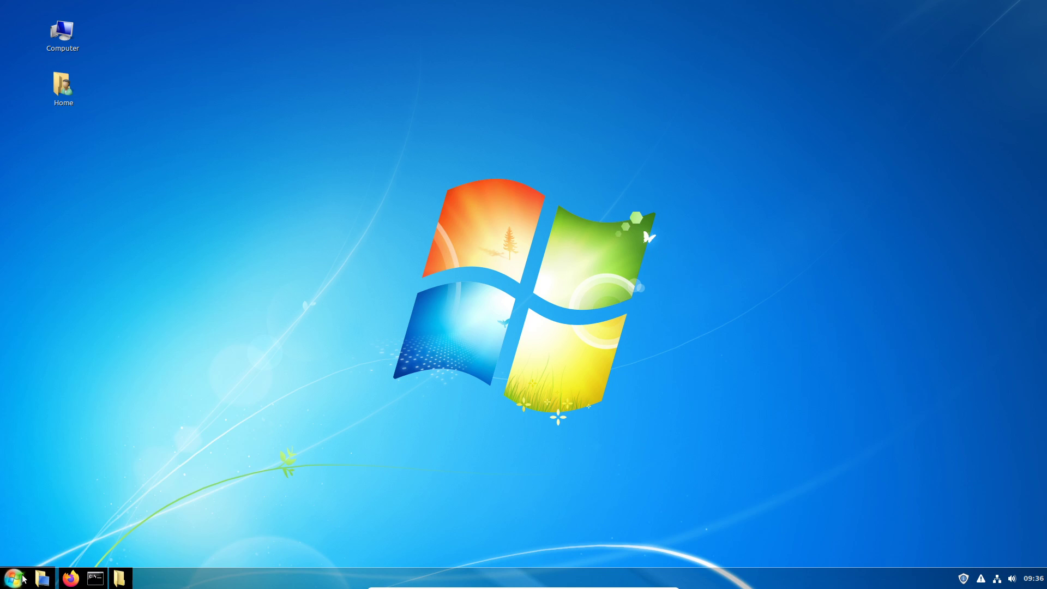
click(15, 576)
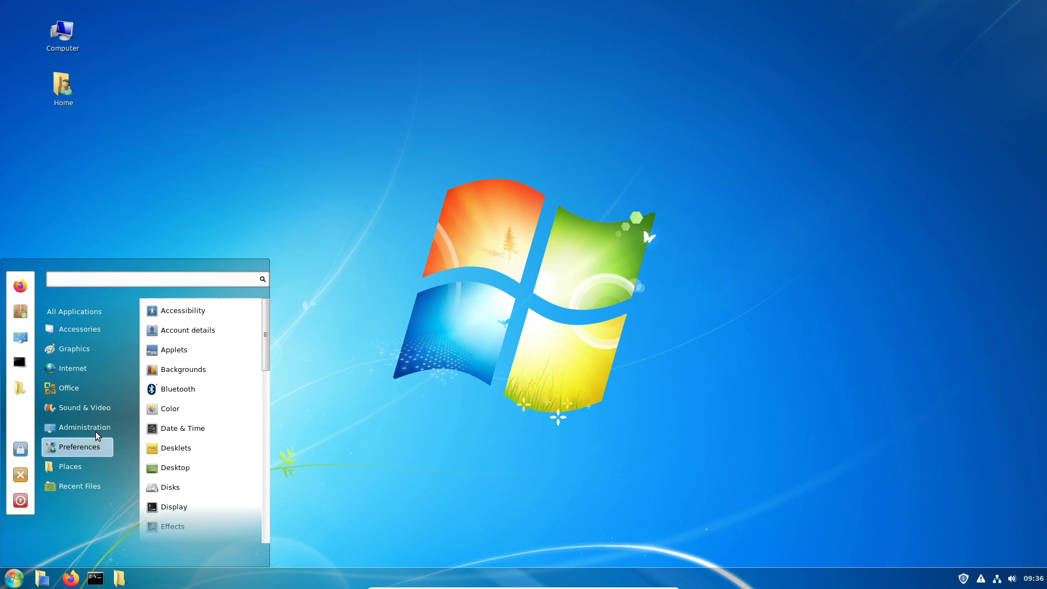
mouse_move(98, 427)
click(16, 577)
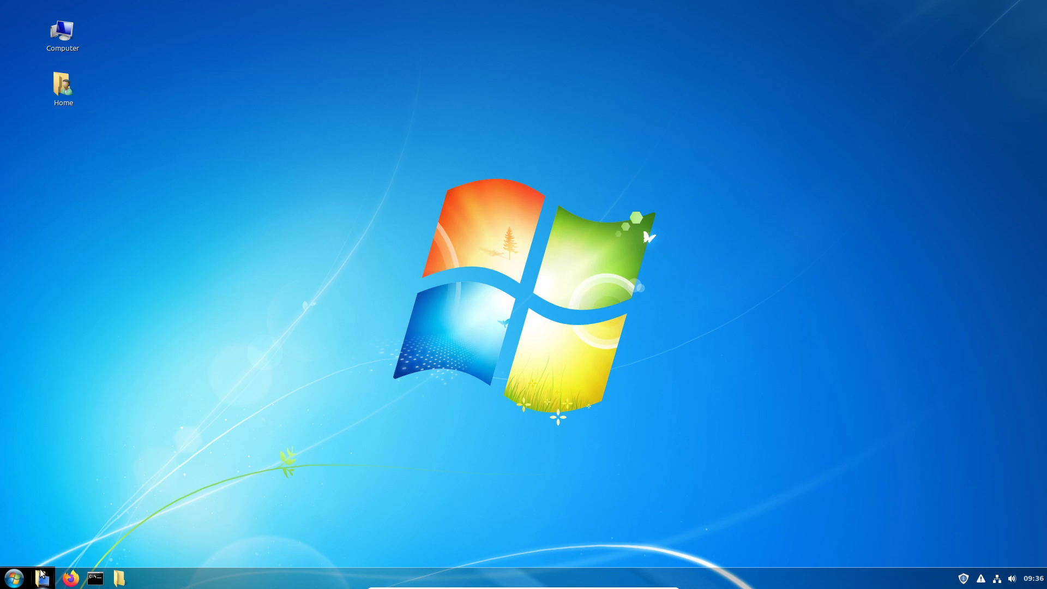
click(15, 577)
text(themes)
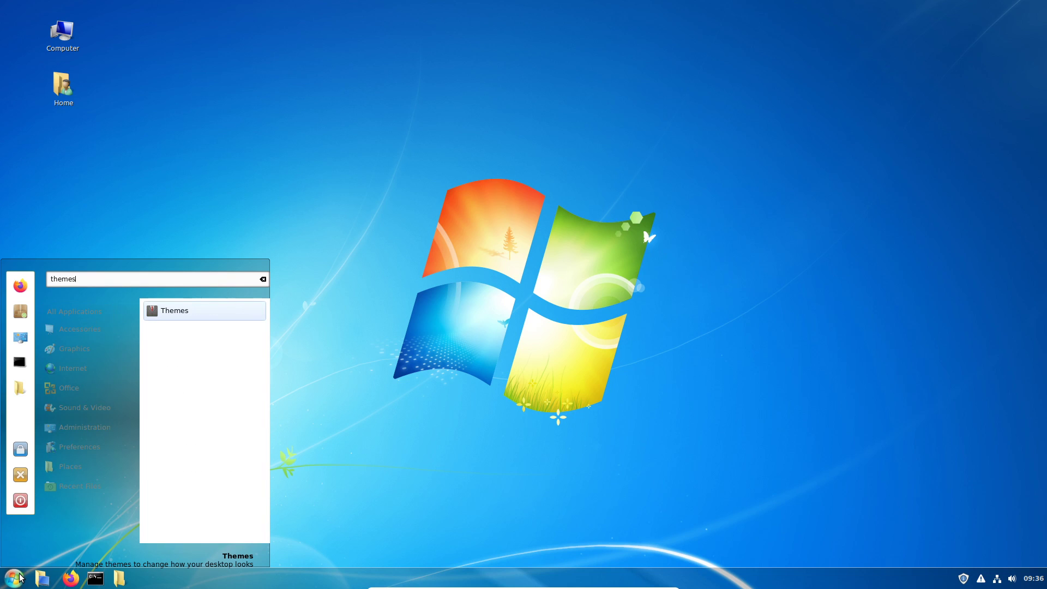
key(Return)
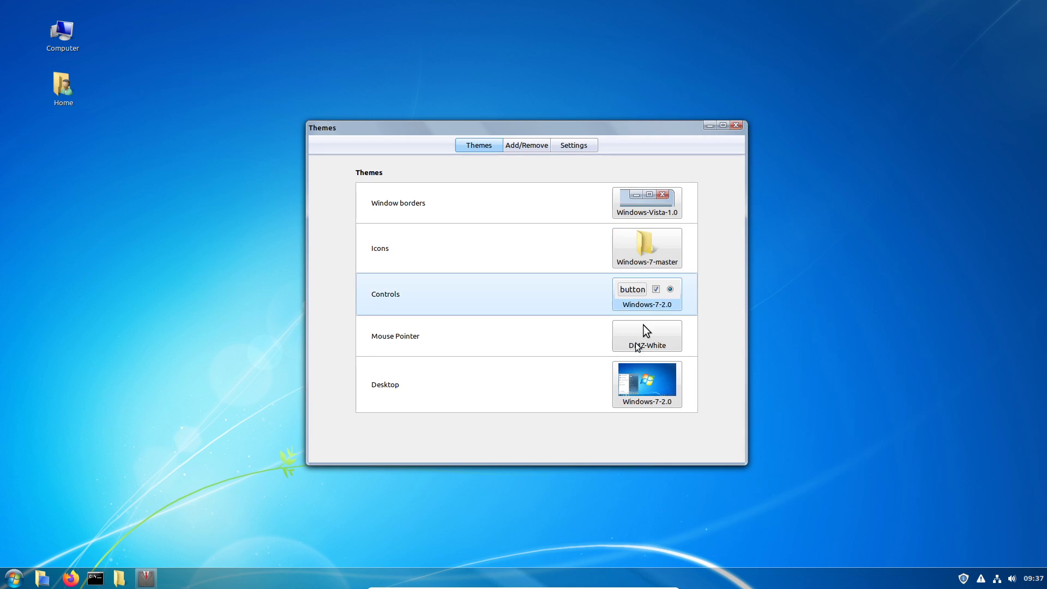
click(647, 384)
click(714, 489)
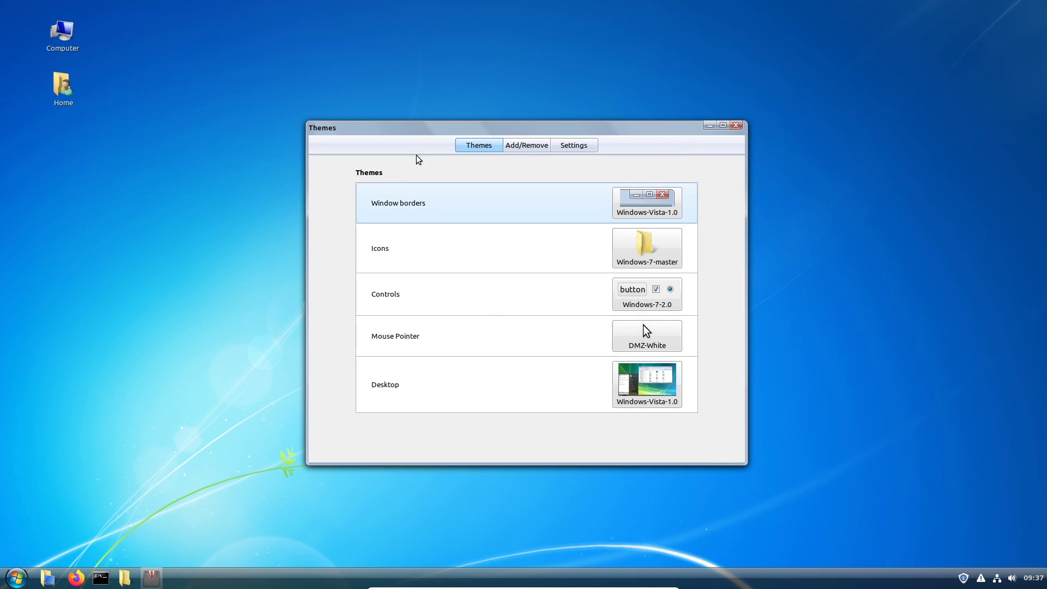
Close the Themes window and browse the applications menu.
click(736, 125)
click(17, 577)
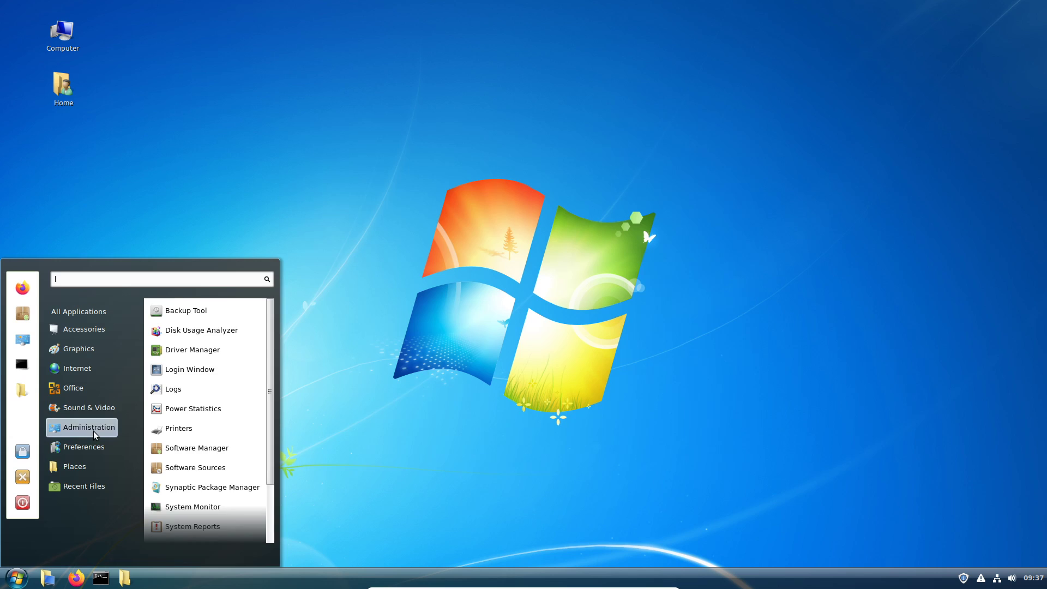
scroll(208, 416, down, 2)
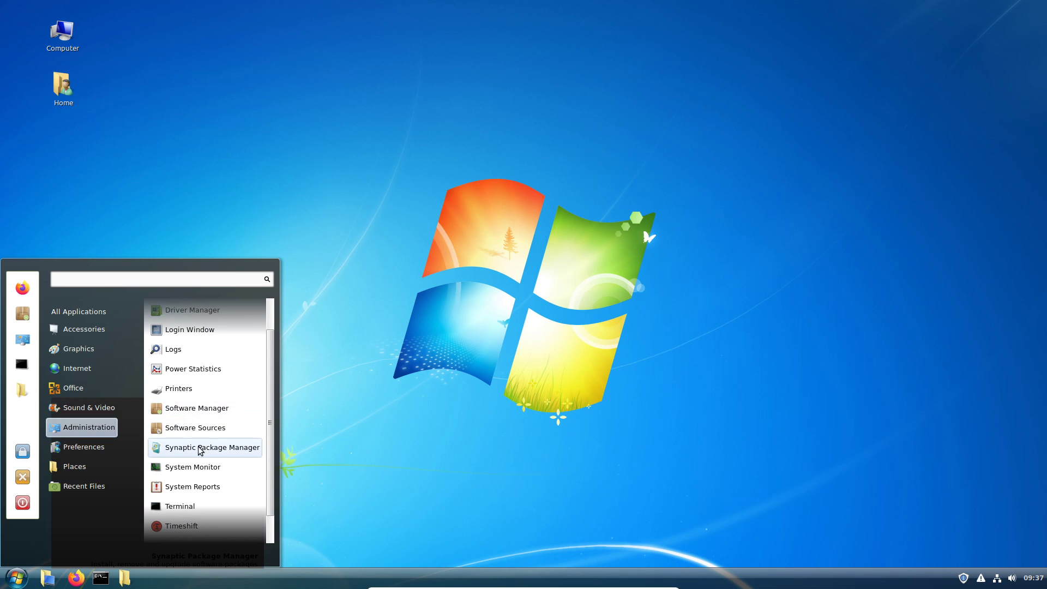
scroll(199, 452, down, 2)
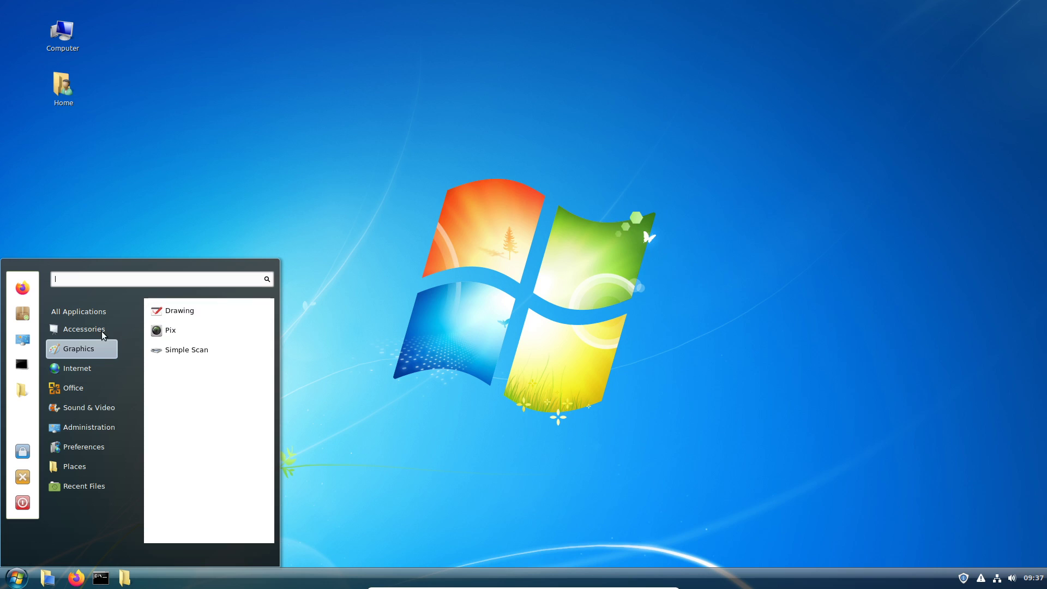
mouse_move(94, 334)
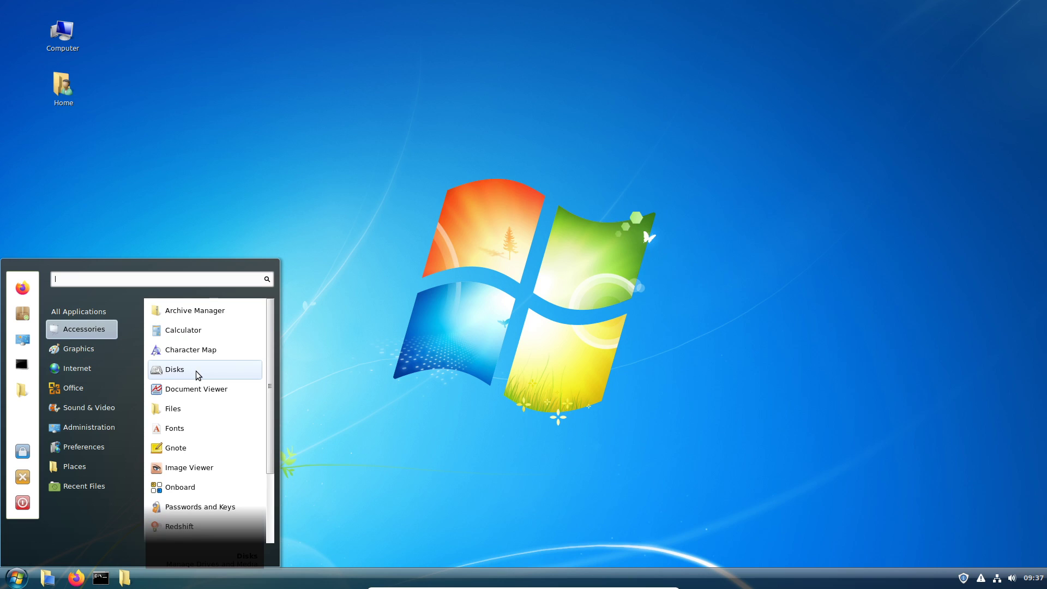
scroll(200, 379, down, 2)
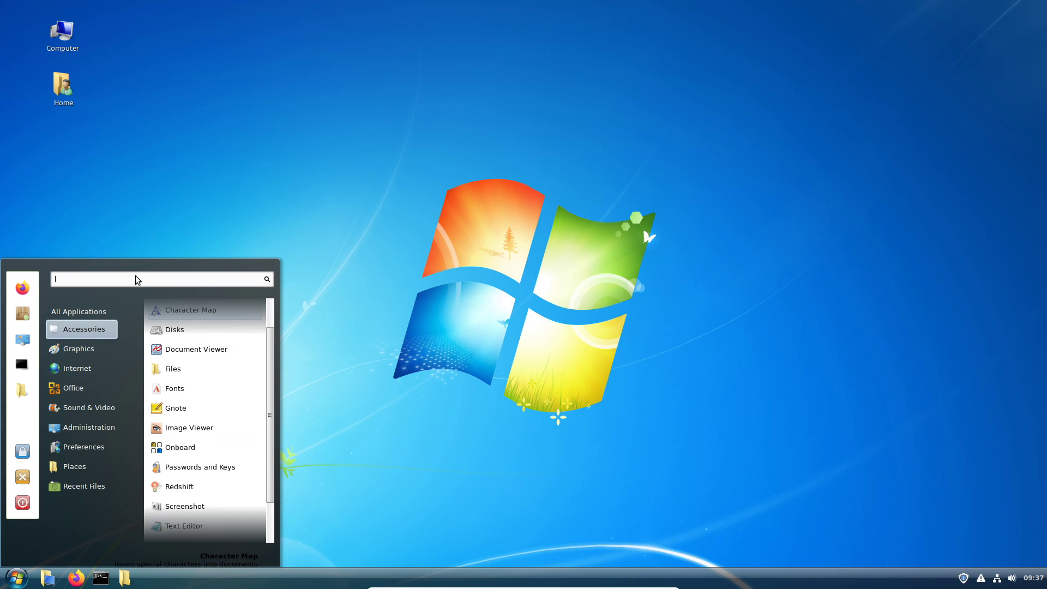
Search the menu for 'gimp', find nothing, and clear the search.
text(gimp)
key(BackSpace)
key(BackSpace)
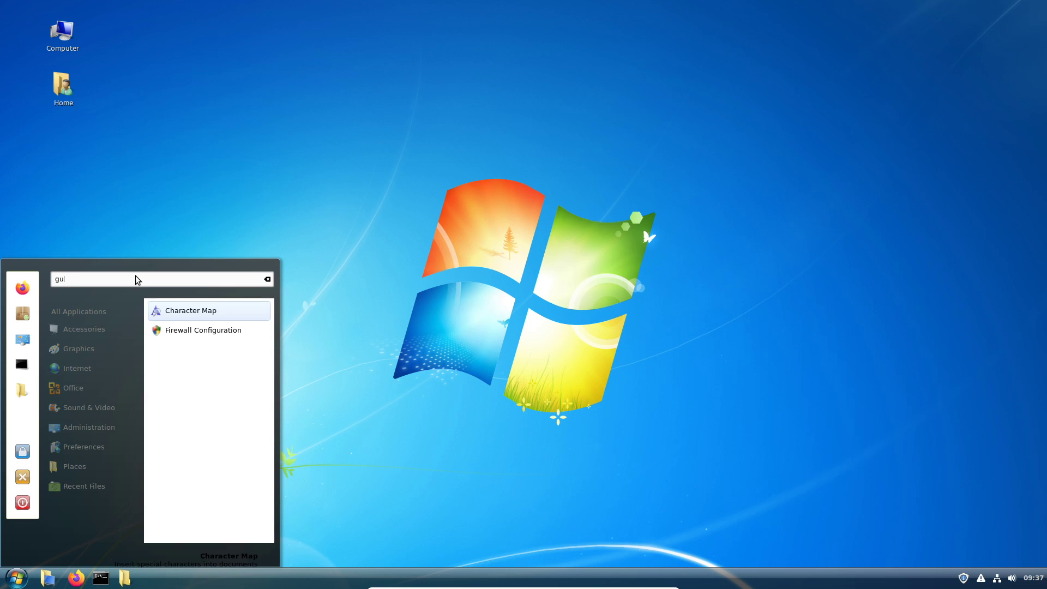
text(l)
key(BackSpace)
text(mpl)
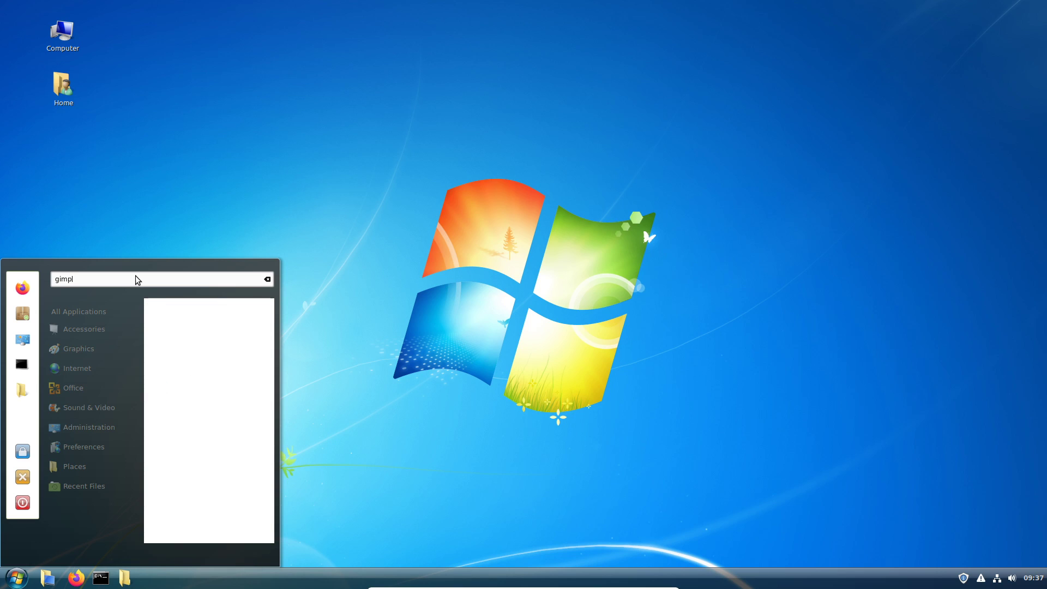
key(BackSpace)
key(BackSpace)
key(BackSpace)
key(BackSpace)
key(BackSpace)
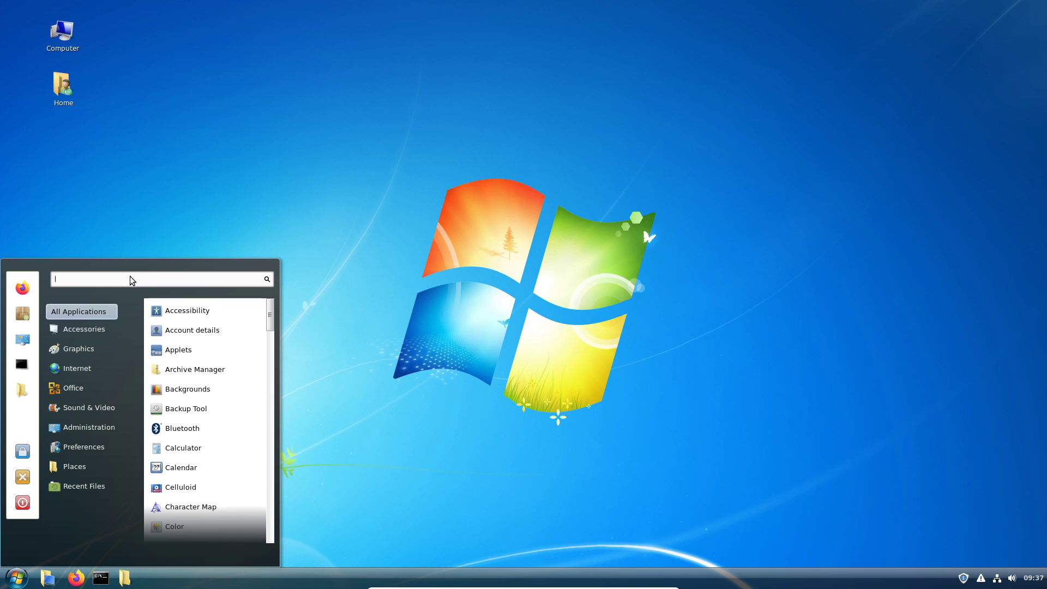
Launch Drawing from Graphics and scribble red pencil strokes on the canvas.
mouse_move(87, 351)
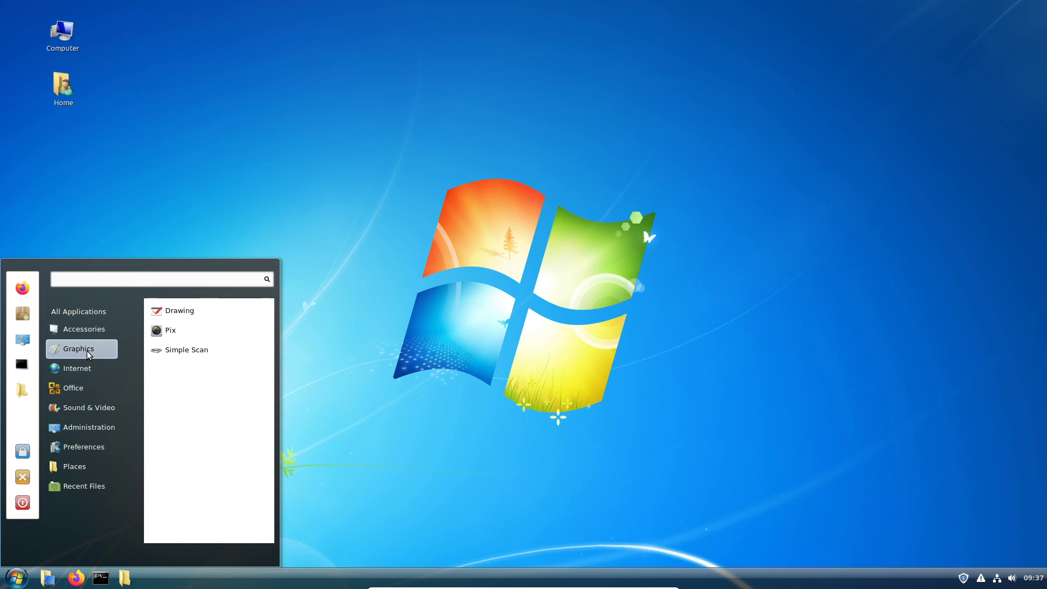
click(185, 311)
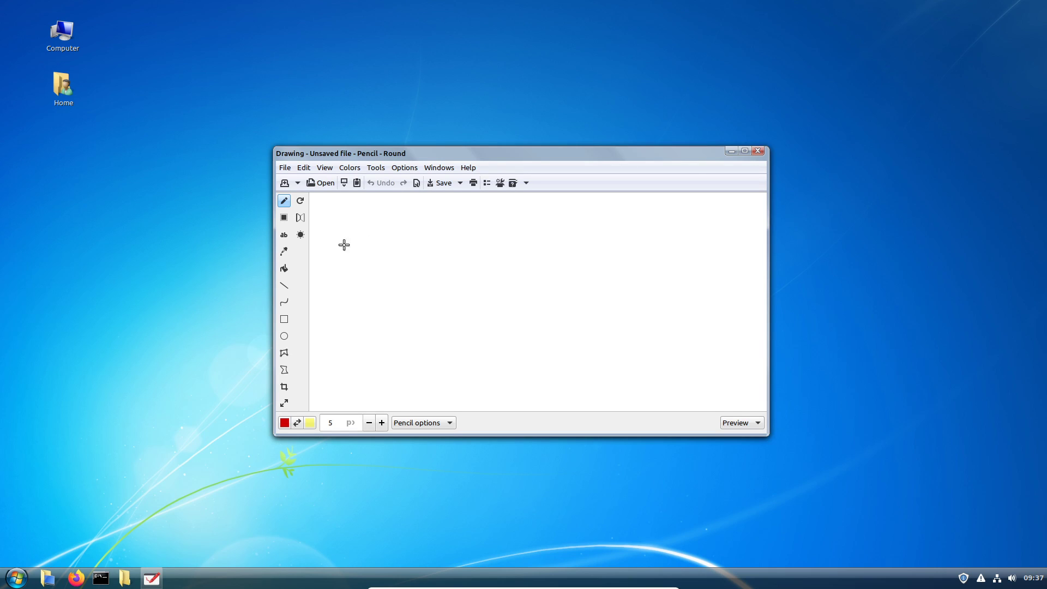
drag(402, 270, 425, 279)
mouse_move(478, 305)
mouse_down()
mouse_move(449, 344)
mouse_move(646, 246)
mouse_up()
drag(382, 270, 402, 310)
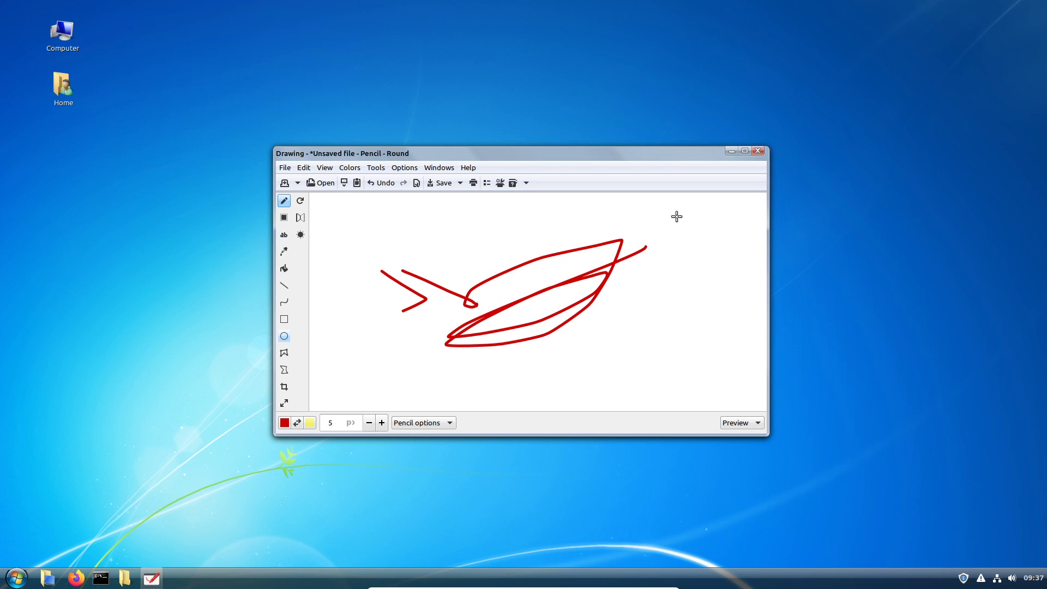
Close Drawing, discarding the scribble, then open and dismiss the applications menu.
click(762, 149)
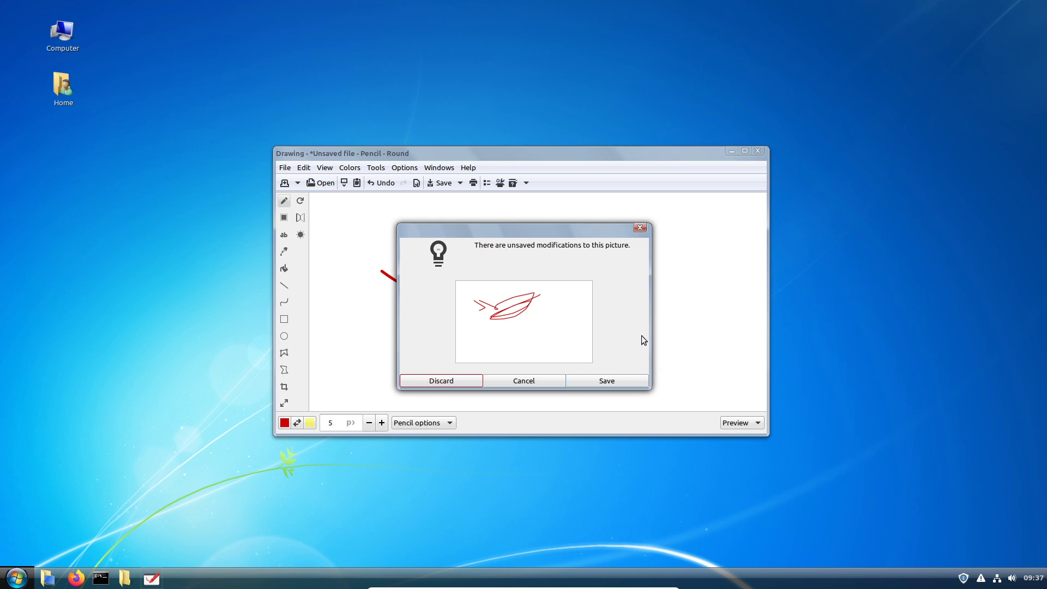
click(457, 385)
key(super)
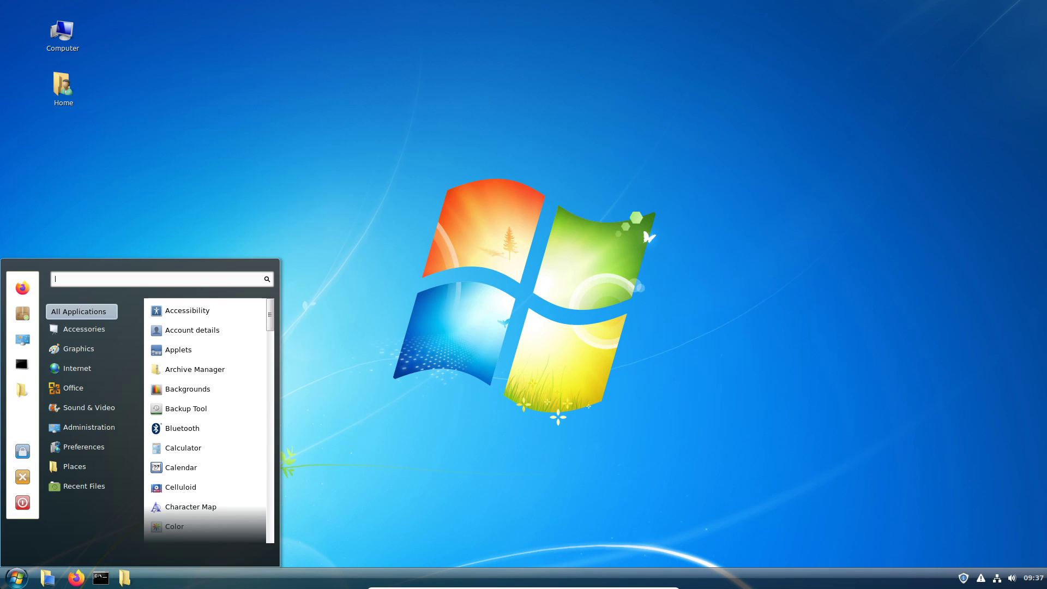
click(485, 390)
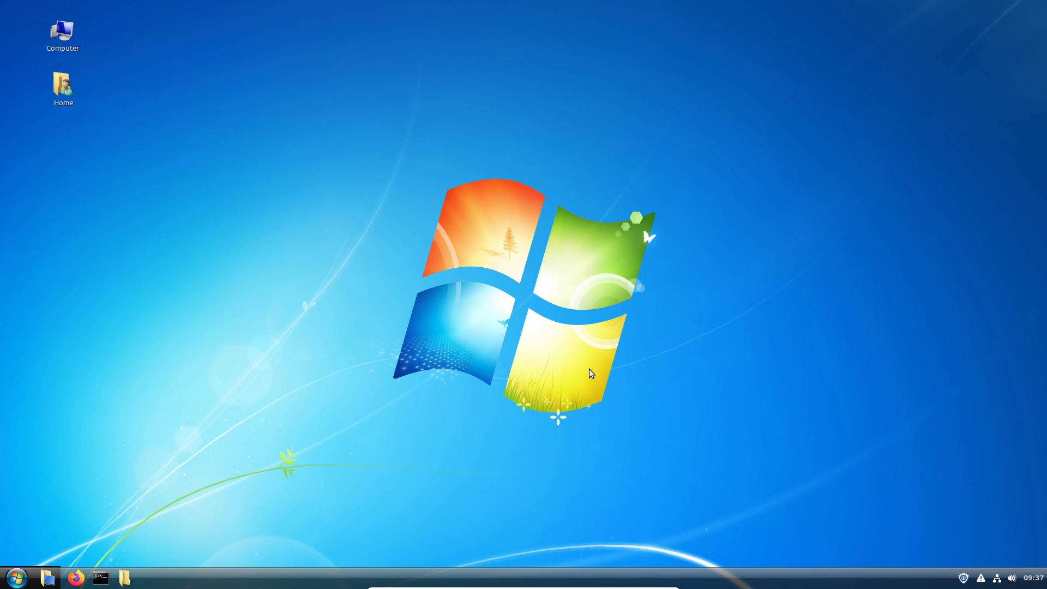